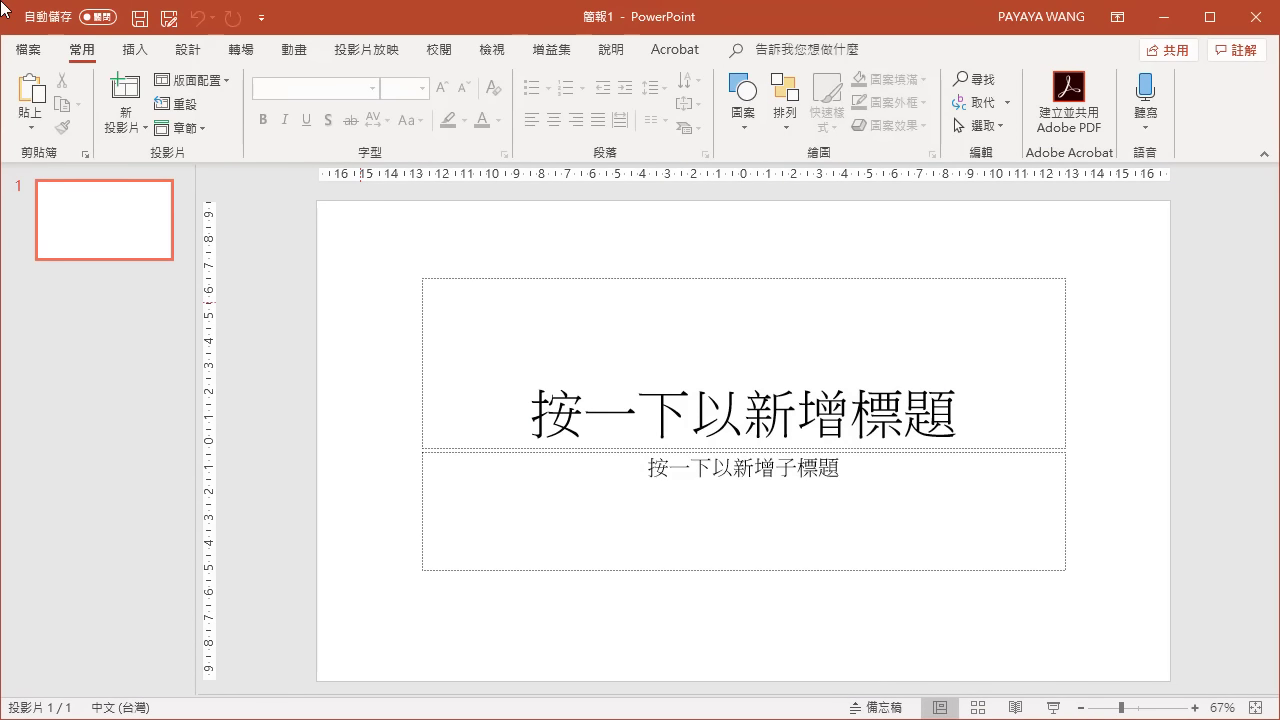
Apply the Title and Content layout, delete the title box, and stretch the content box upward.
{"action": "left_click", "coordinate": [214, 79]}
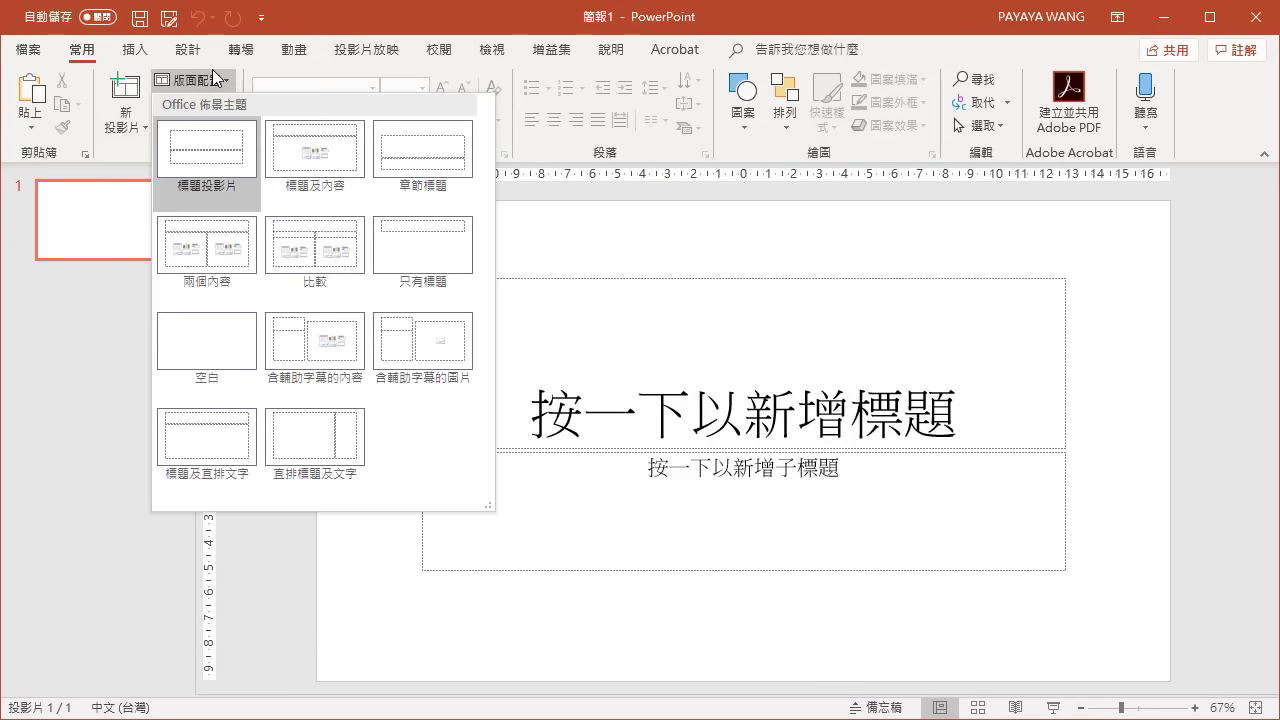
{"action": "left_click", "coordinate": [295, 149]}
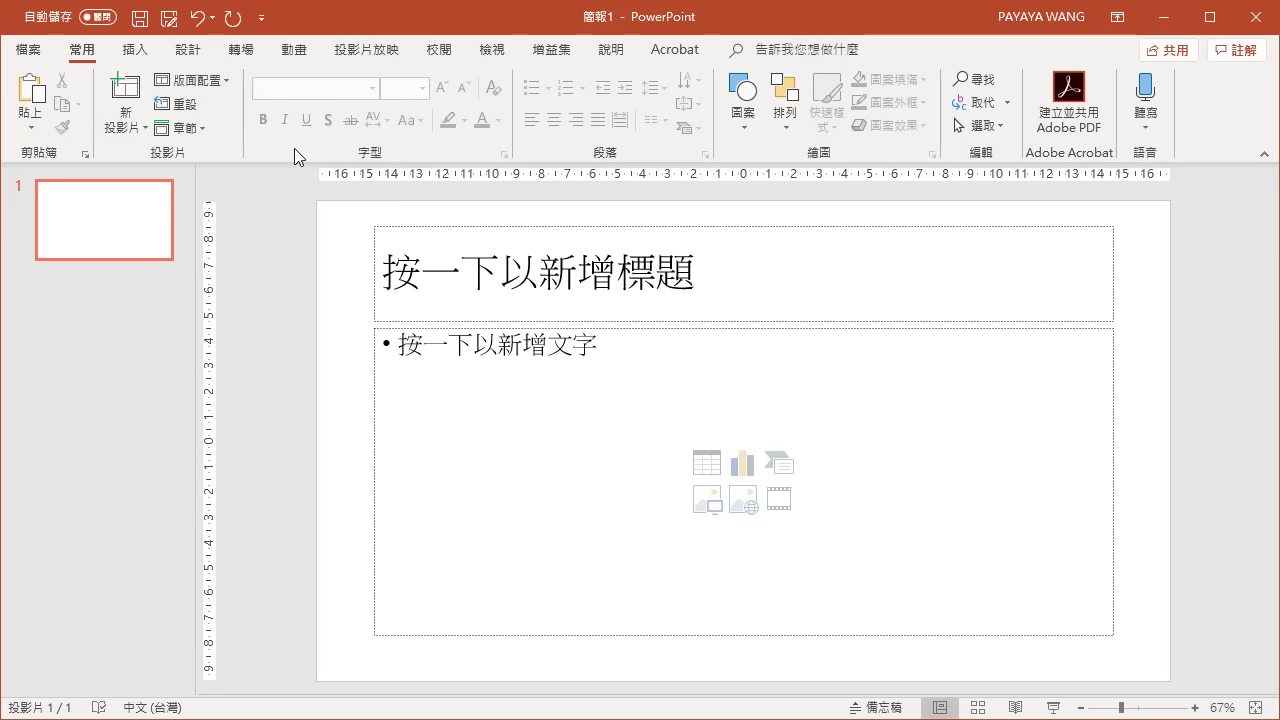
{"action": "left_click", "coordinate": [411, 224]}
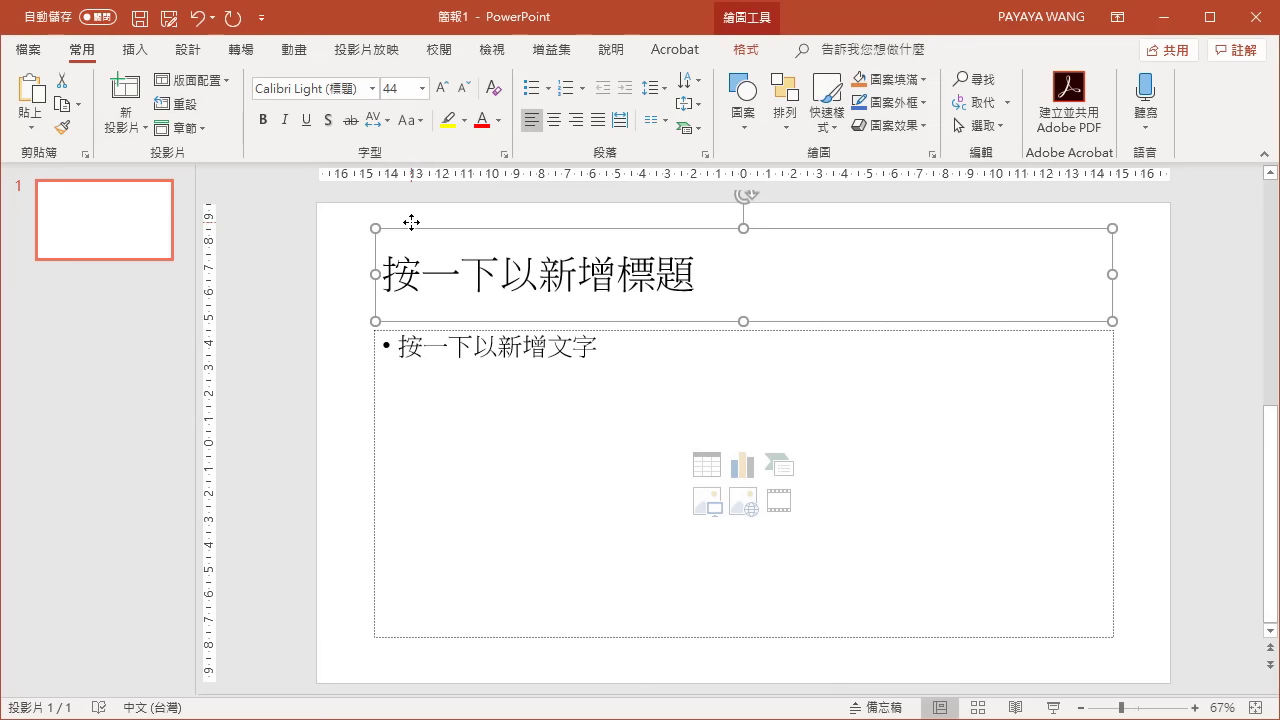
{"action": "key", "text": "Delete"}
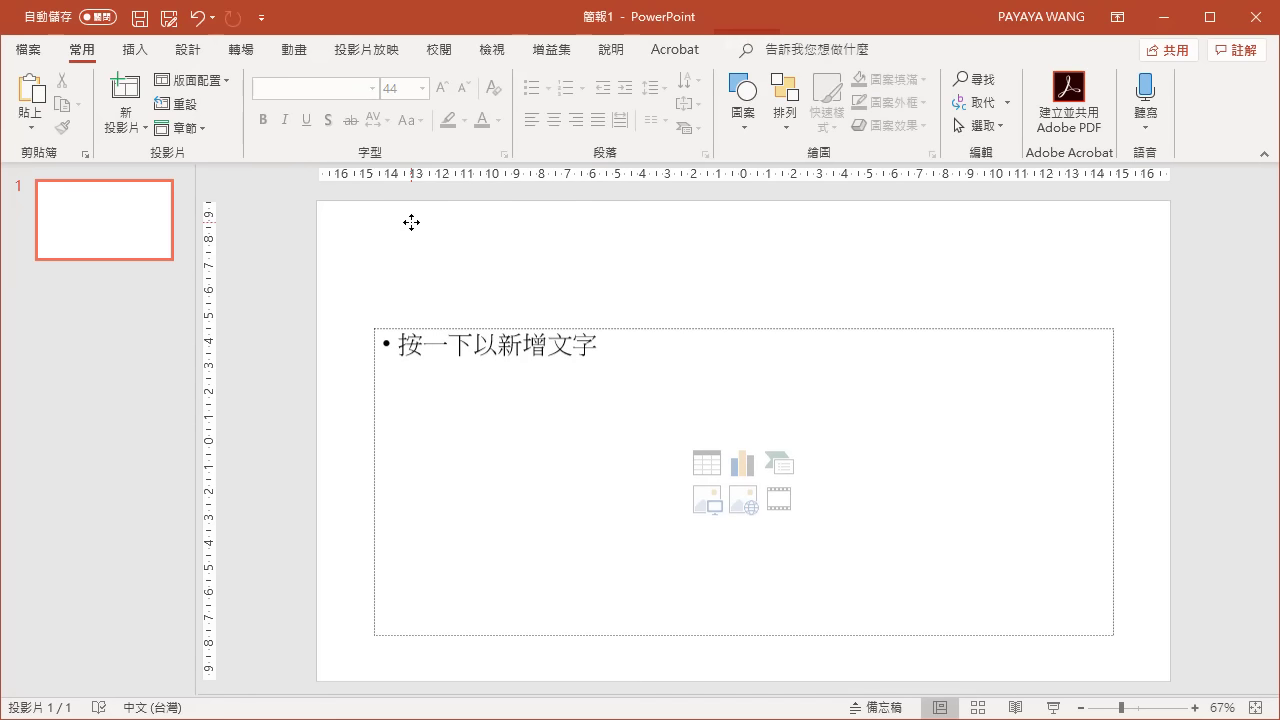
{"action": "left_click", "coordinate": [700, 328]}
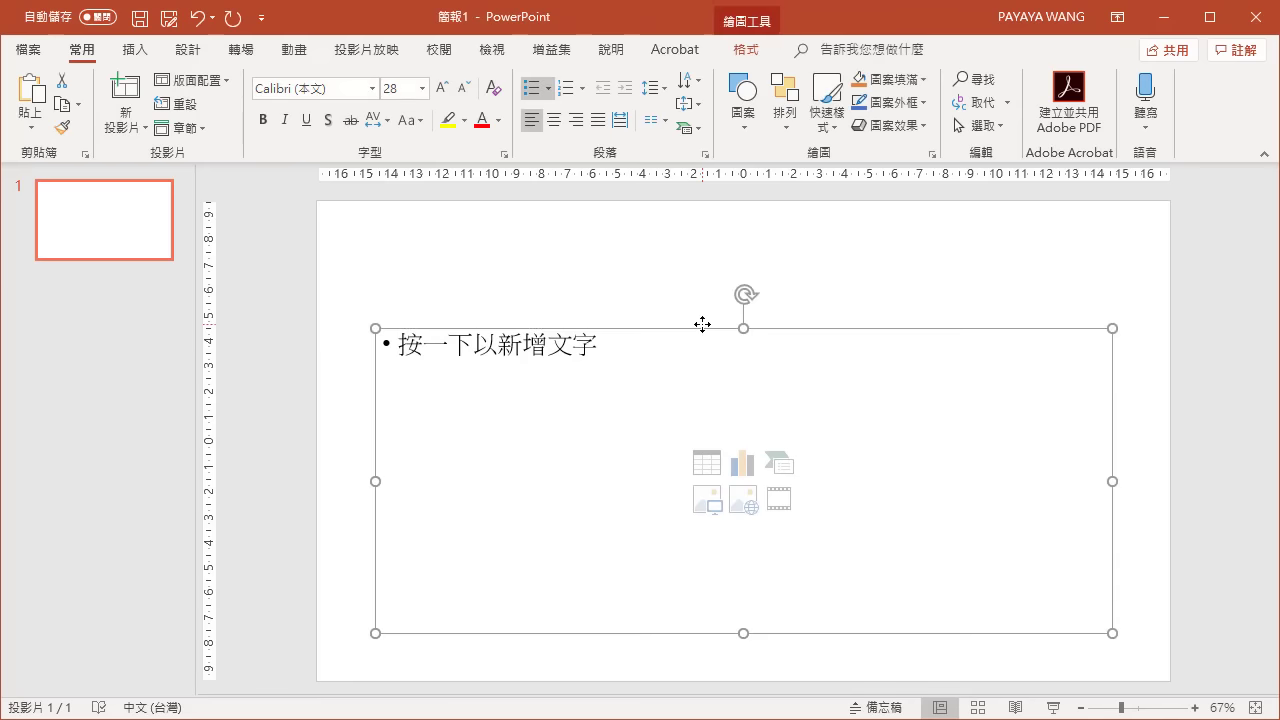
{"action": "left_click_drag", "start_coordinate": [745, 329], "coordinate": [771, 237]}
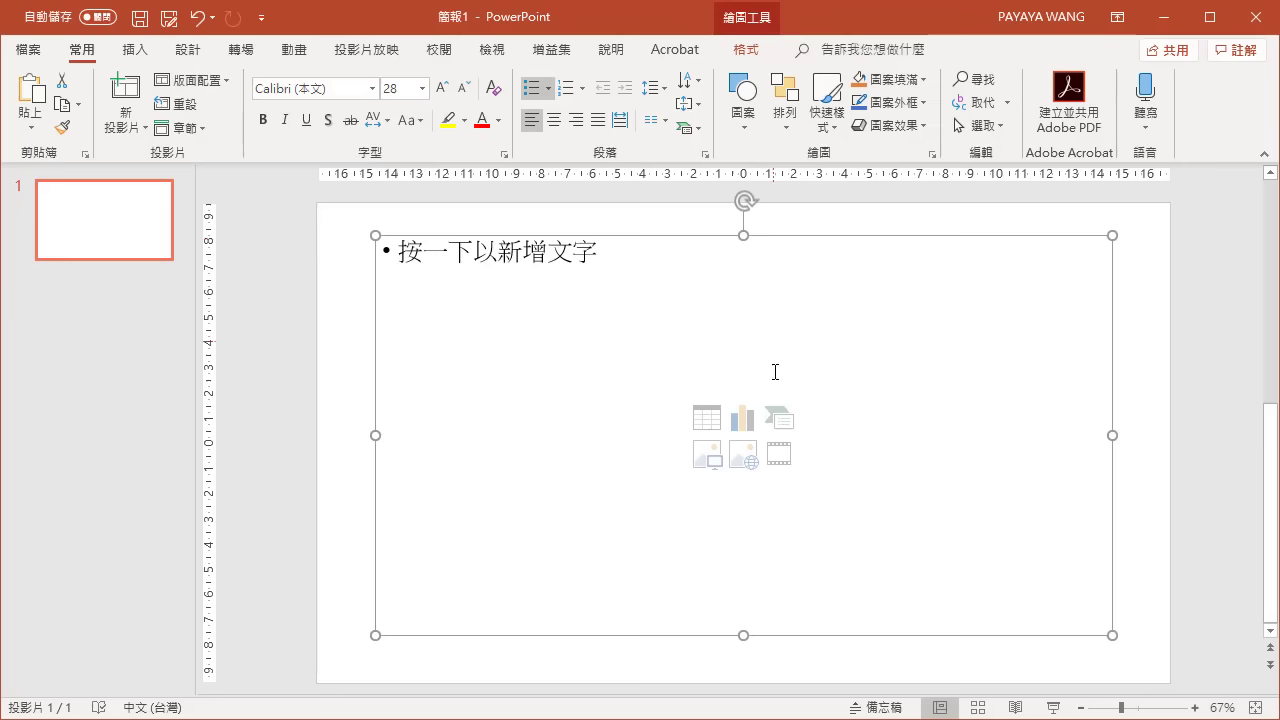
Insert a Picture Caption List SmartArt graphic.
{"action": "left_click", "coordinate": [778, 420]}
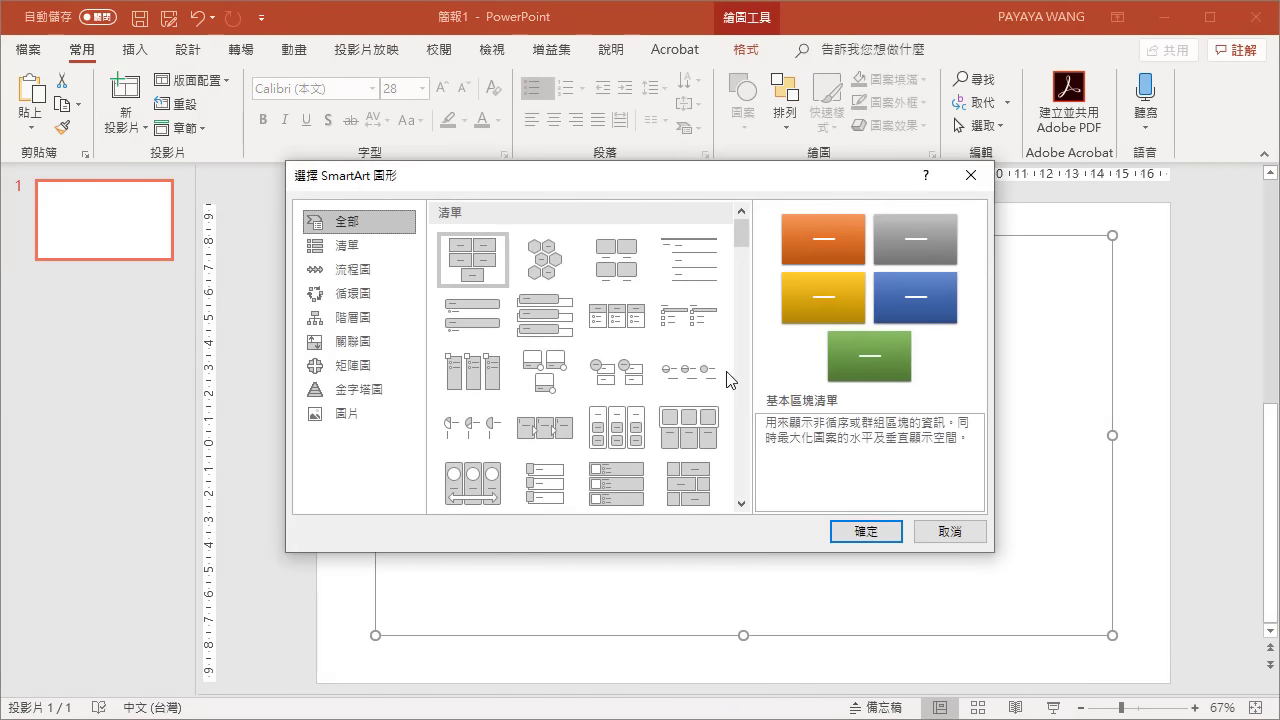
{"action": "left_click", "coordinate": [628, 285]}
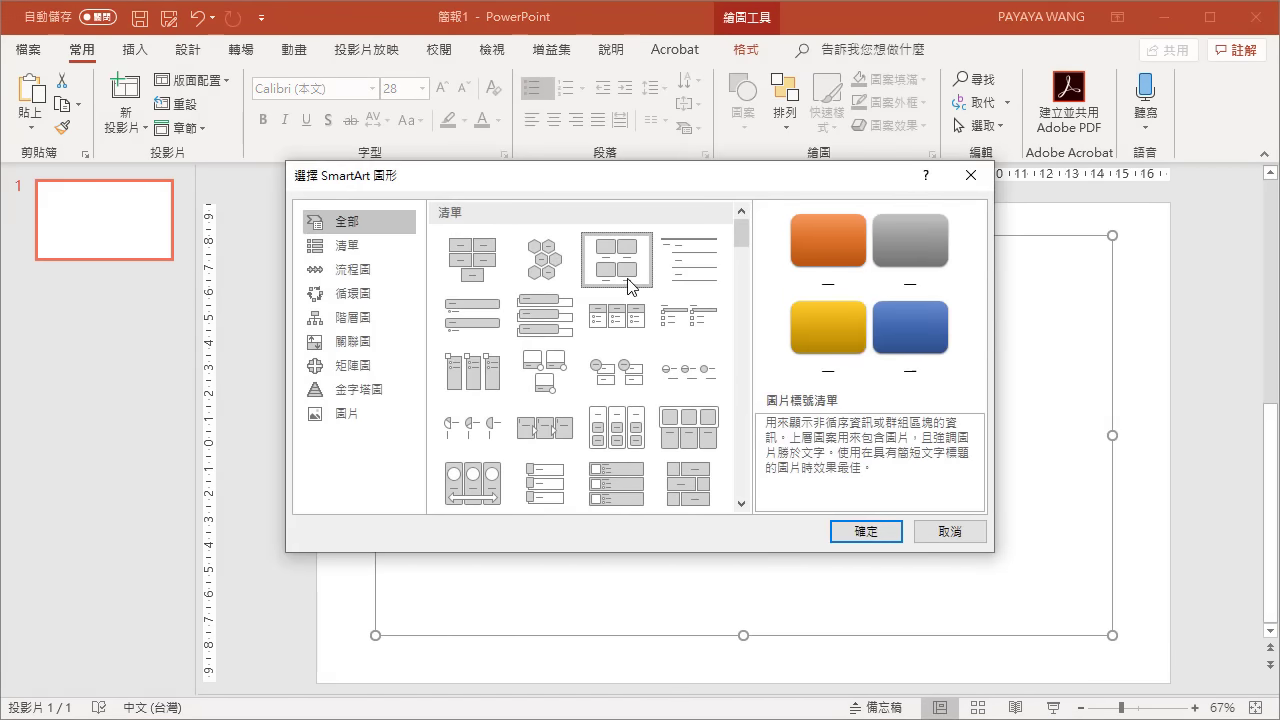
{"action": "left_click", "coordinate": [840, 532]}
Caption the first two pictures 123 and 456.
{"action": "left_click", "coordinate": [591, 403]}
{"action": "type", "text": "123"}
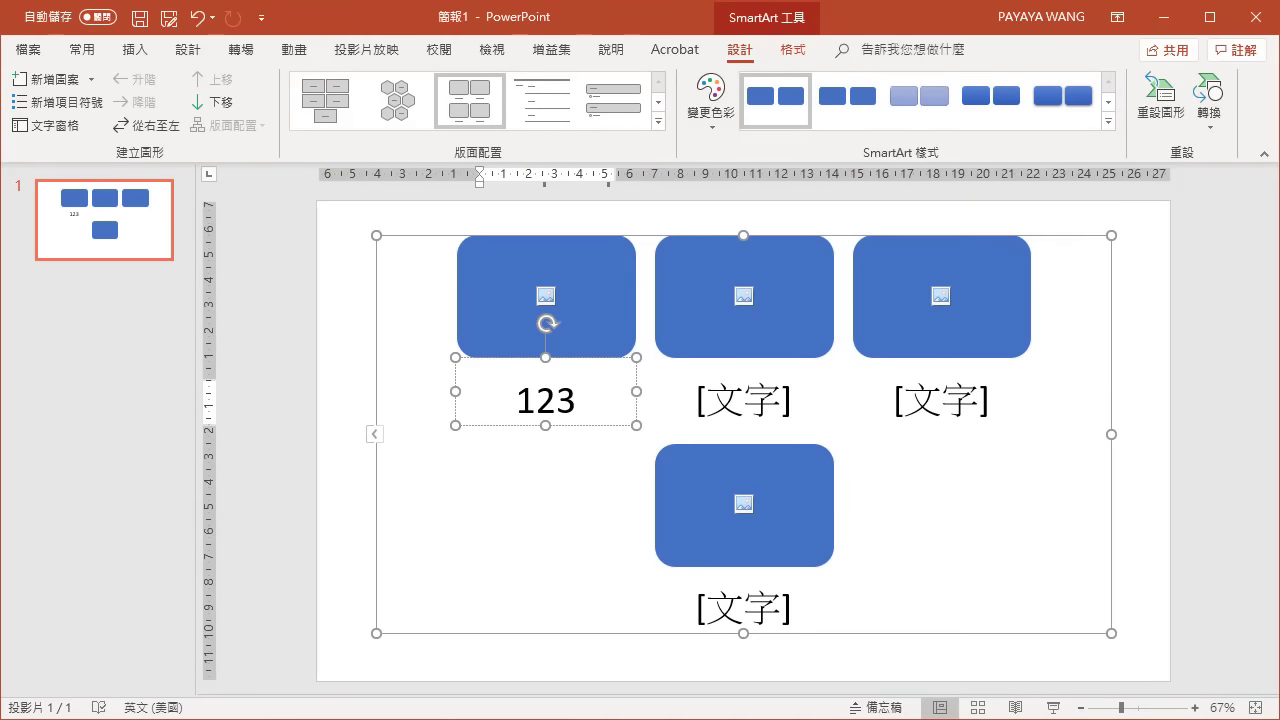
{"action": "left_click", "coordinate": [720, 412]}
{"action": "type", "text": "456"}
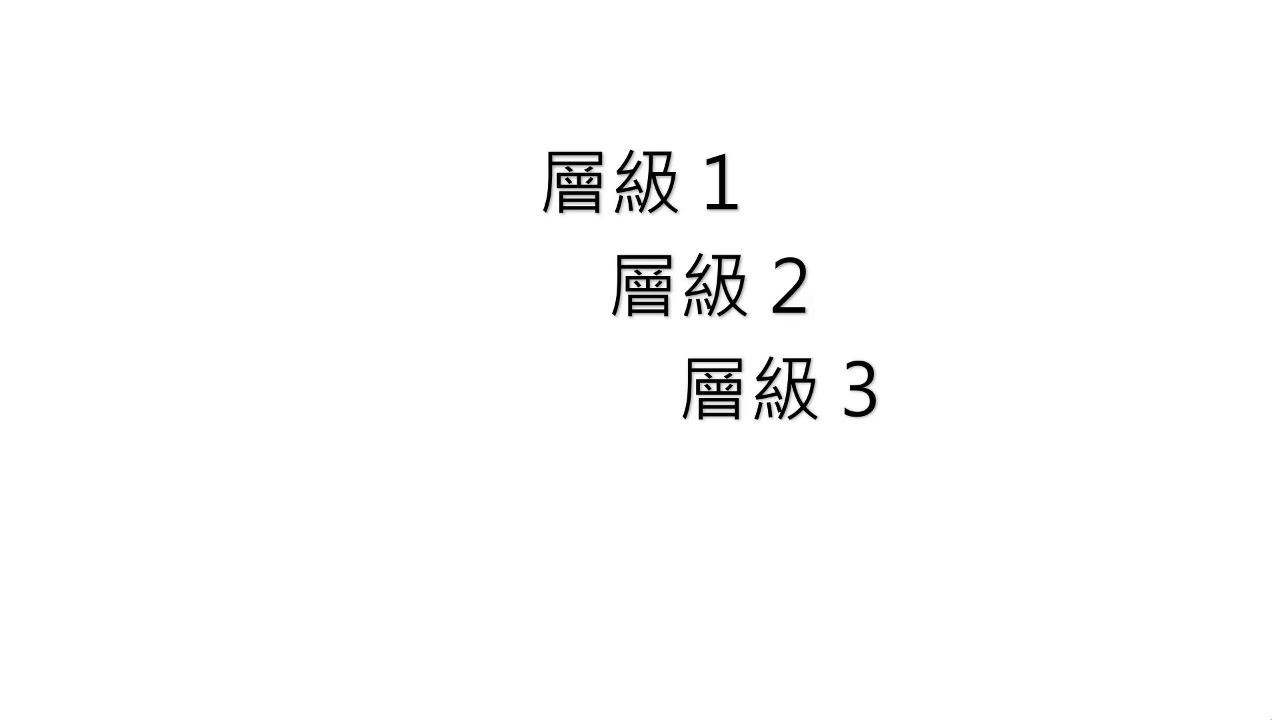
Advance the org-chart slideshow so 董事會, 董事長 and 總經理 highlight in turn.
{"action": "key", "text": "Right"}
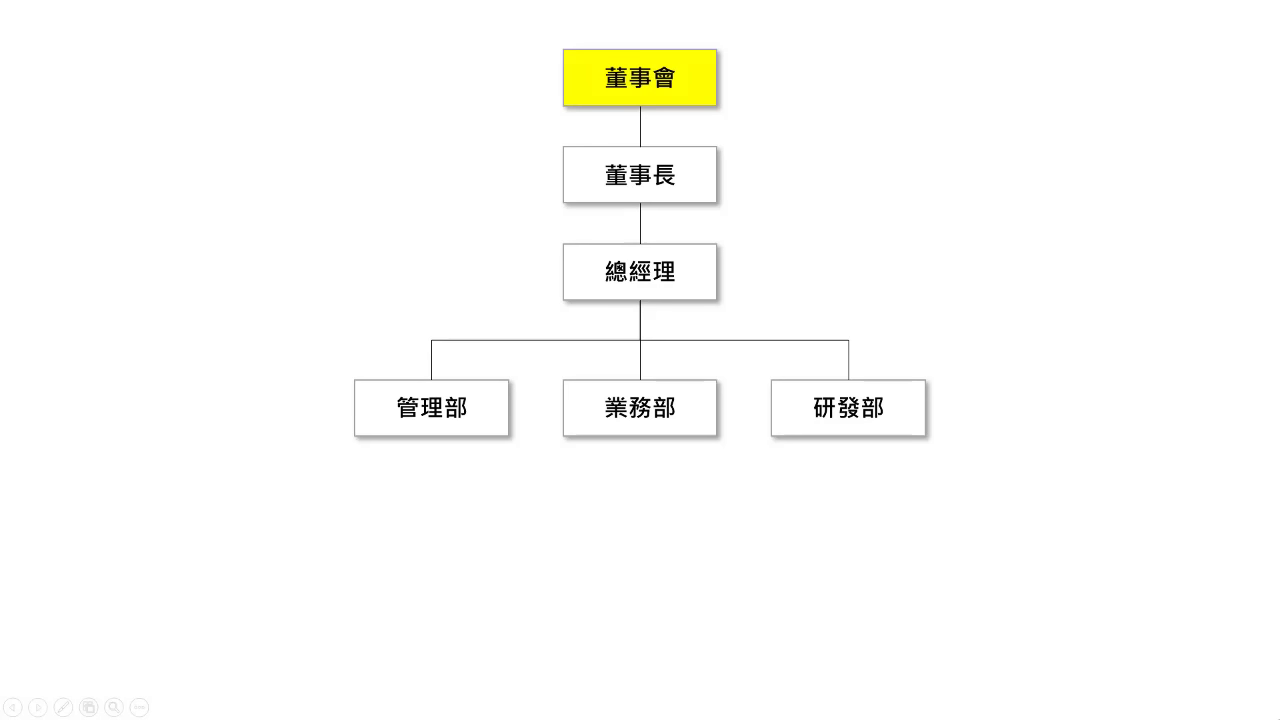
{"action": "key", "text": "Right"}
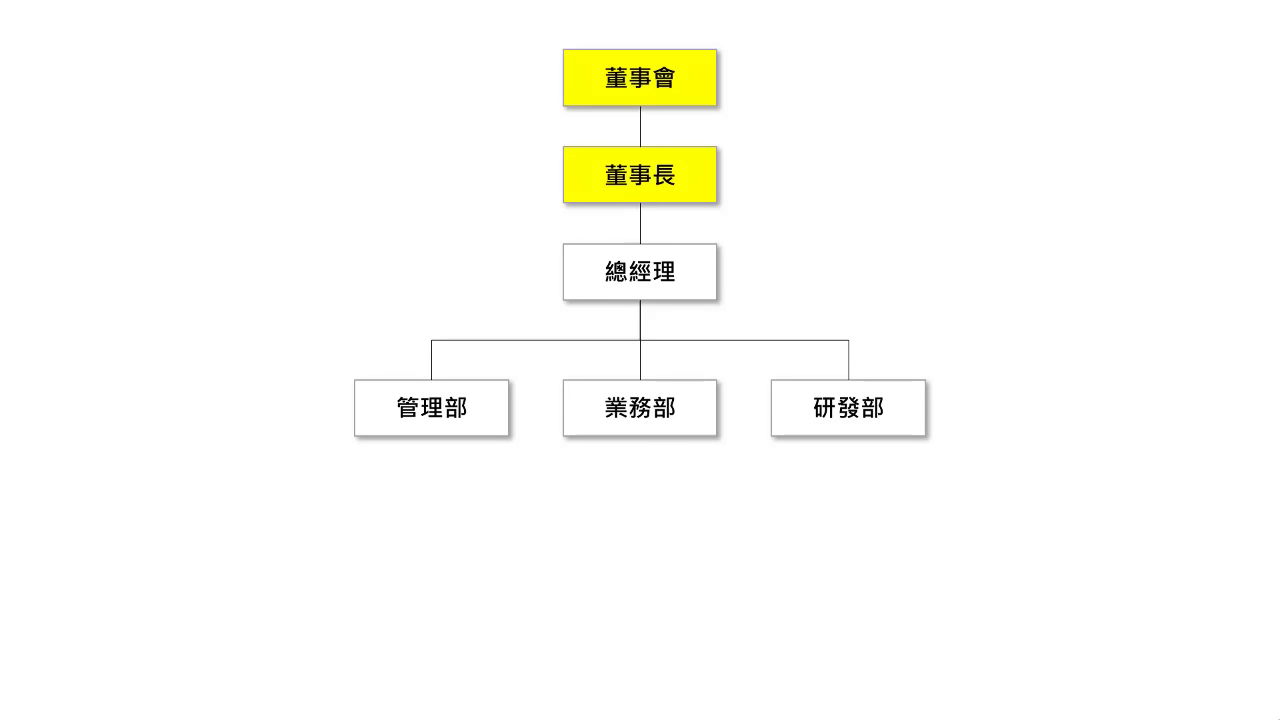
{"action": "key", "text": "Right"}
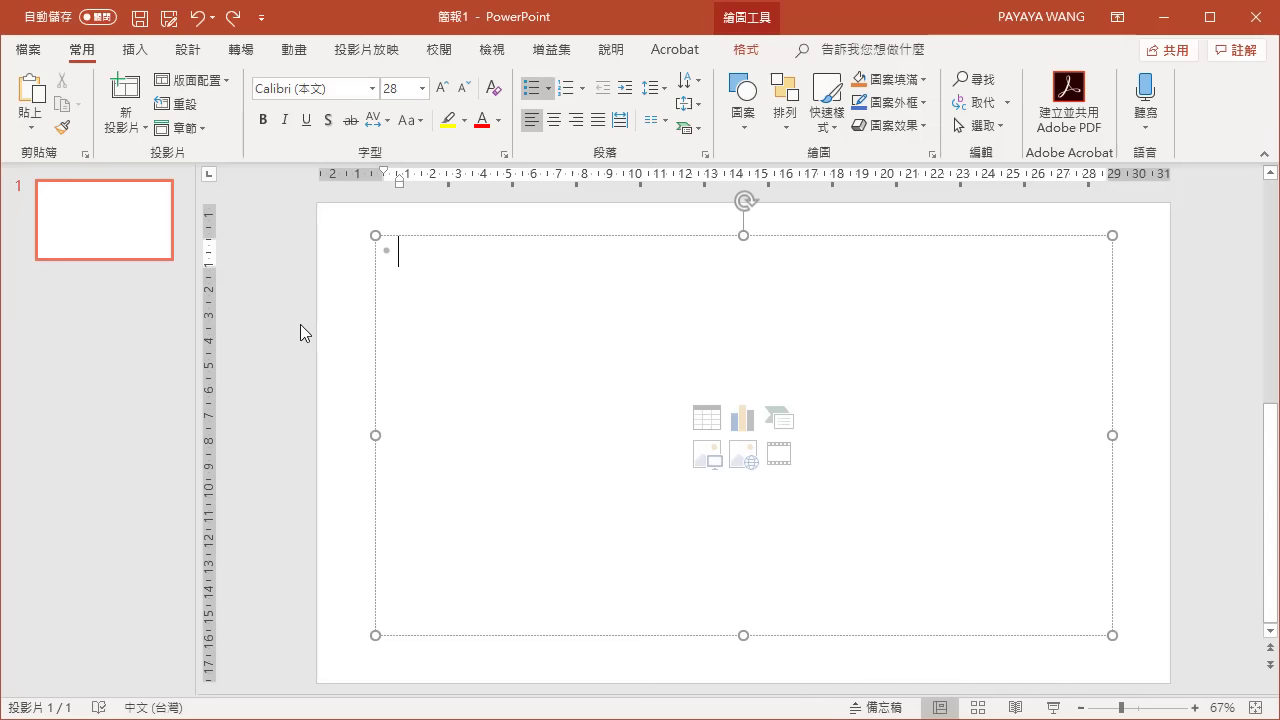
Type 董事會, 董事長 and 總經理 as successively indented bullets.
{"action": "type", "text": "董事會"}
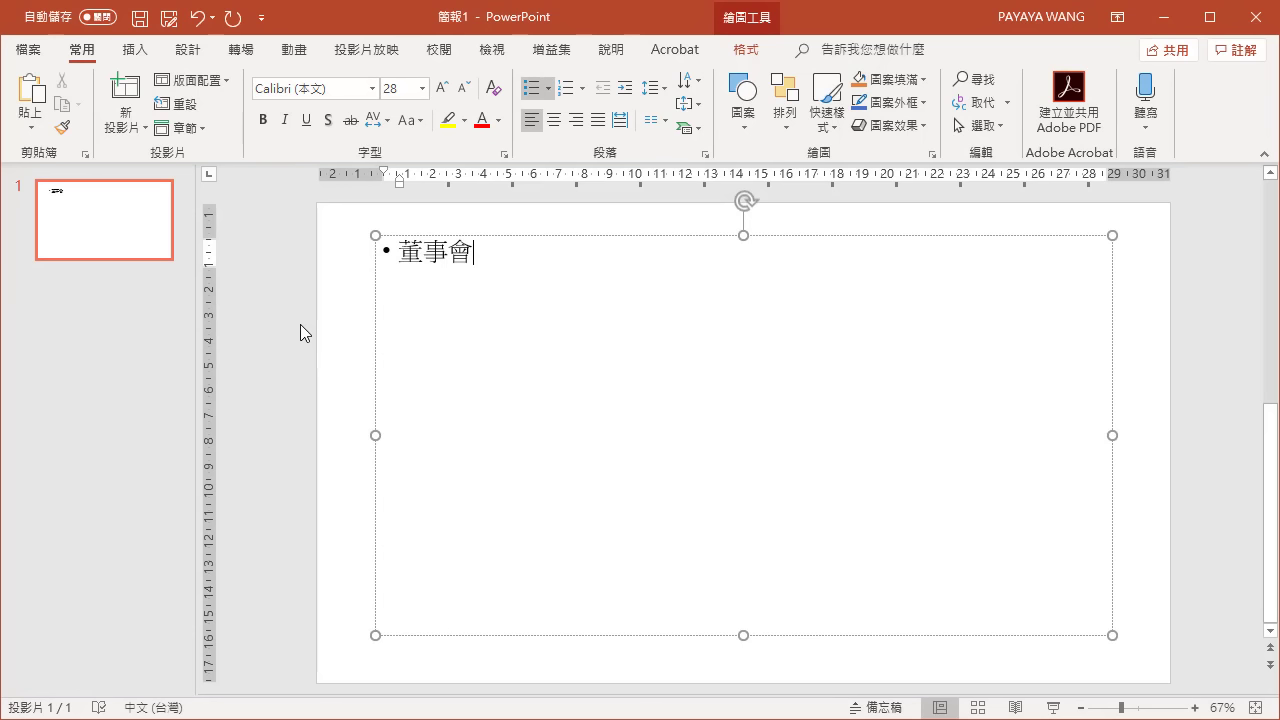
{"action": "key", "text": "Return"}
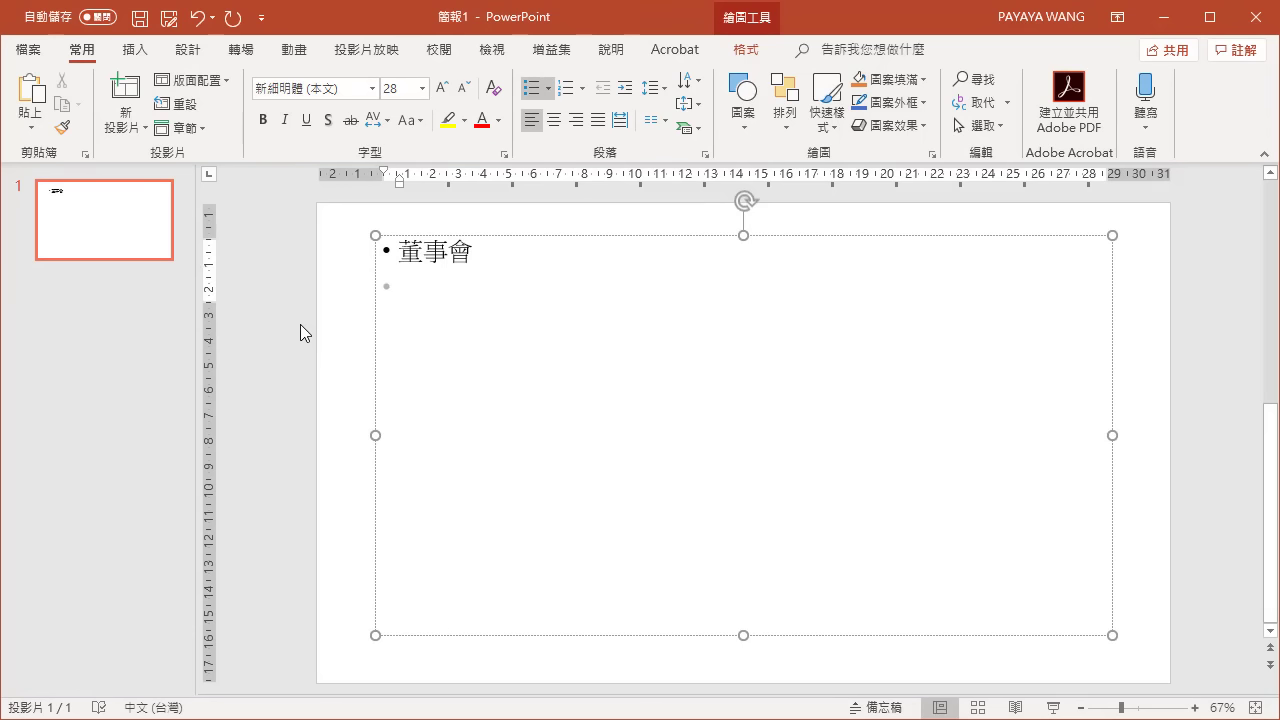
{"action": "key", "text": "Tab"}
{"action": "type", "text": "董事長"}
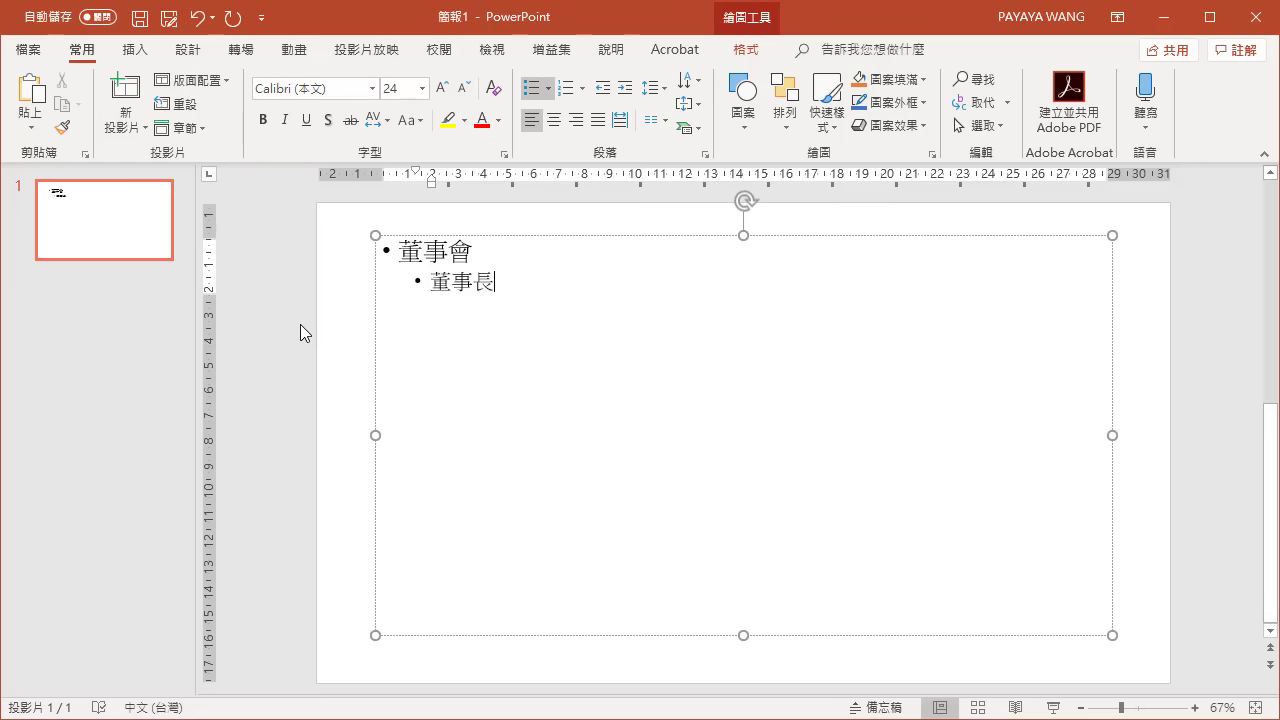
{"action": "key", "text": "Return"}
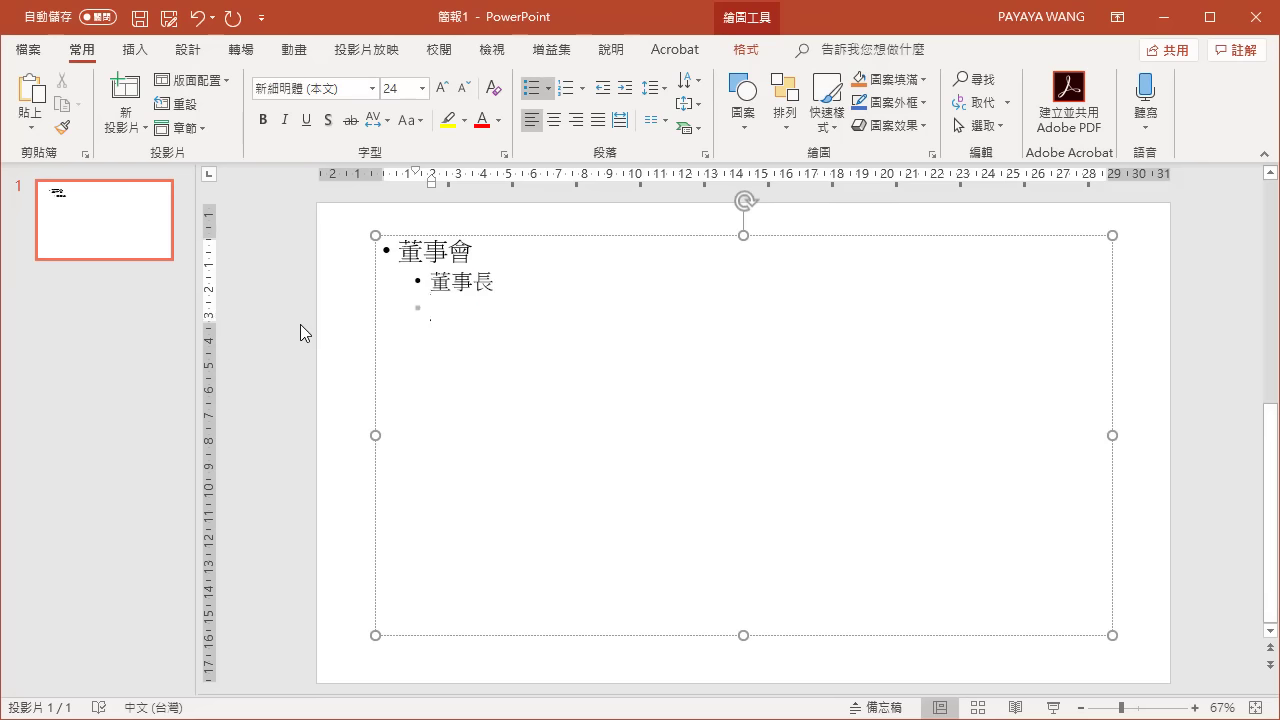
{"action": "key", "text": "Tab"}
{"action": "type", "text": "總經理"}
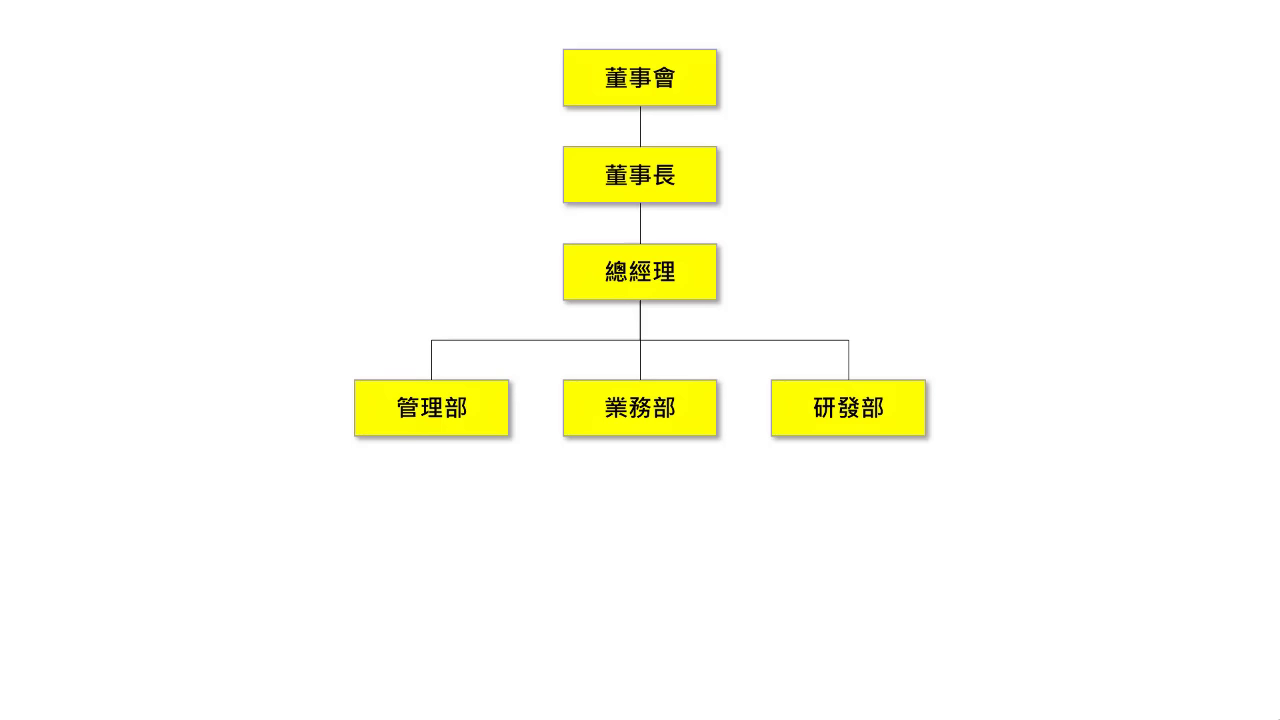
Add 管理部, 業務部 and 研發部 as bullets beneath 總經理.
{"action": "type", "text": "管理部"}
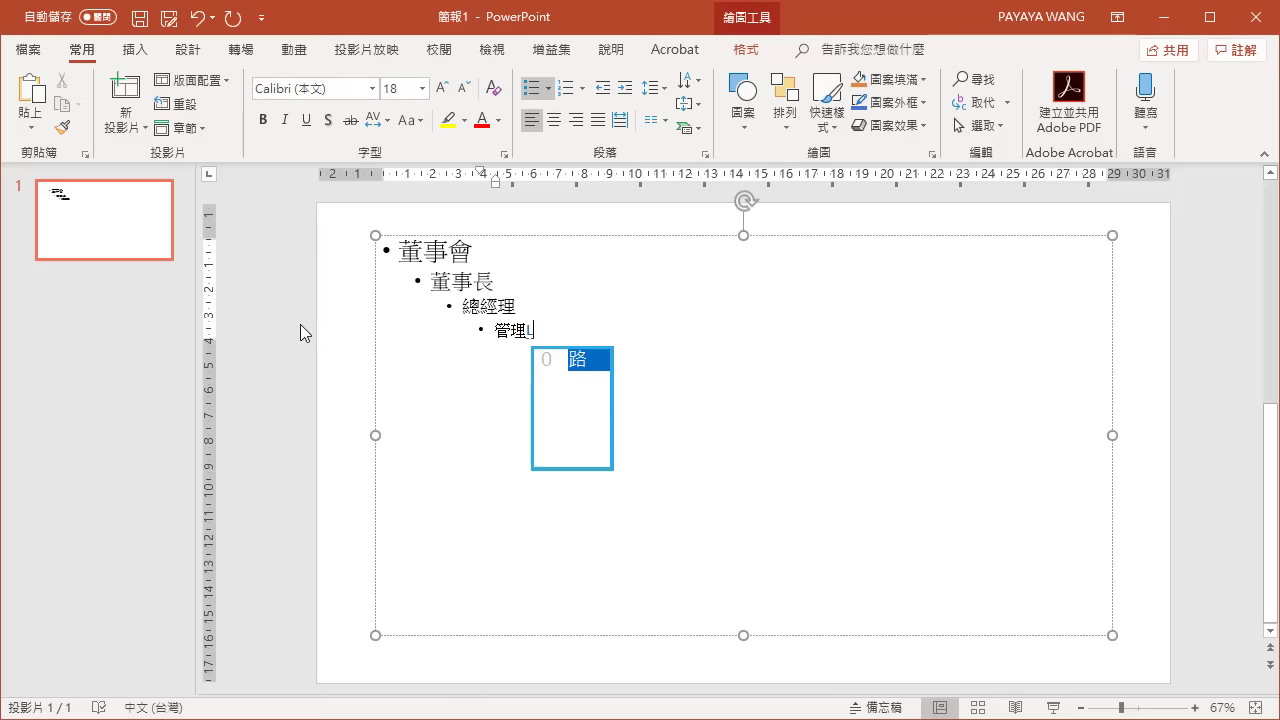
{"action": "key", "text": "Return"}
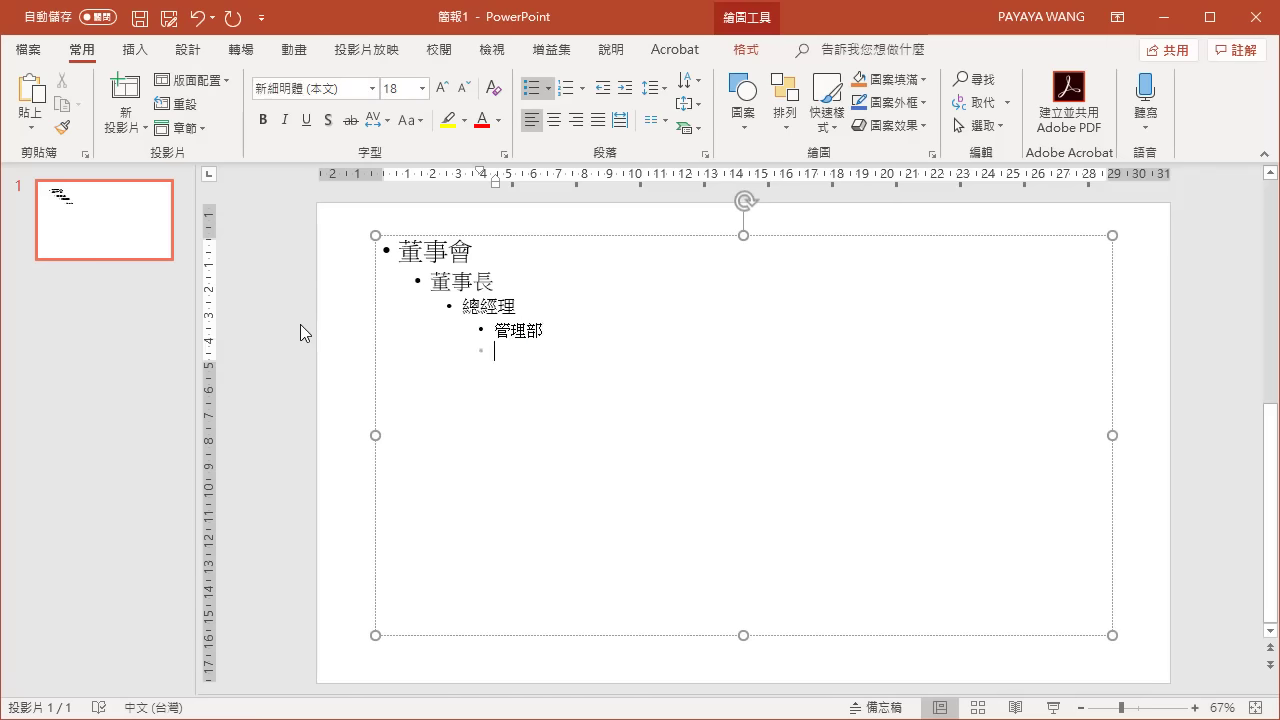
{"action": "type", "text": "業務部"}
{"action": "key", "text": "Return"}
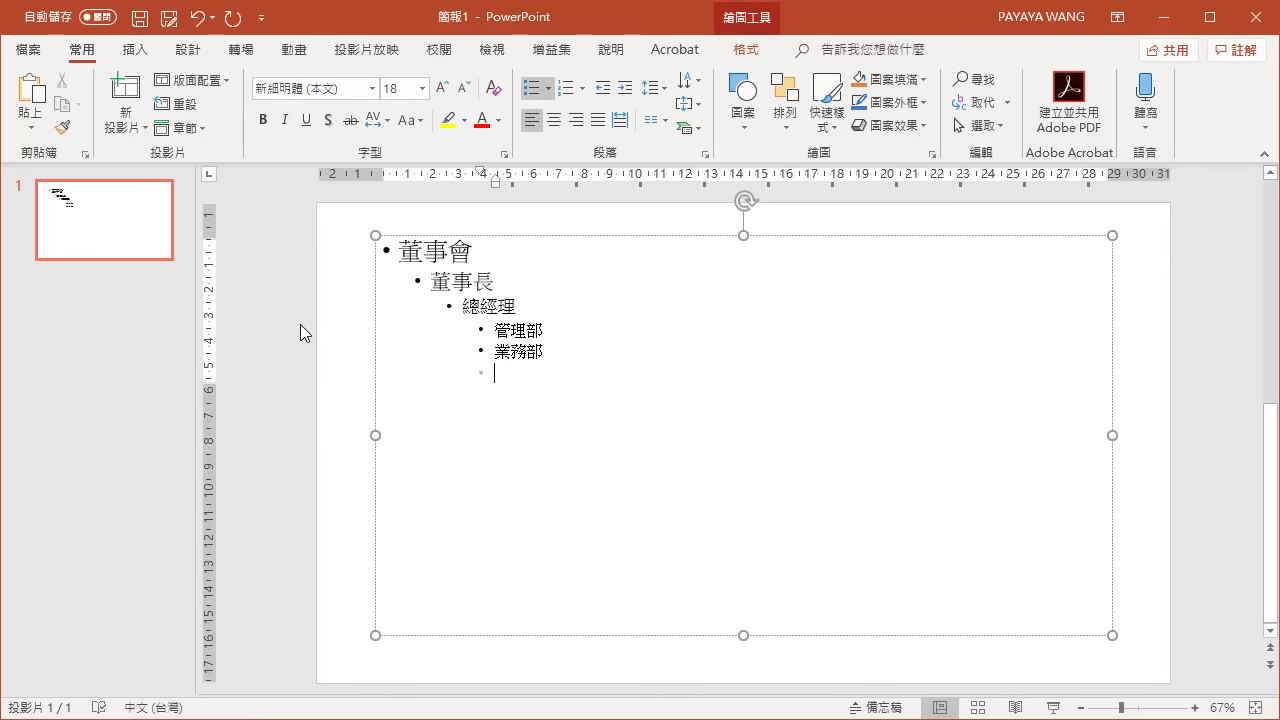
{"action": "type", "text": "研發部"}
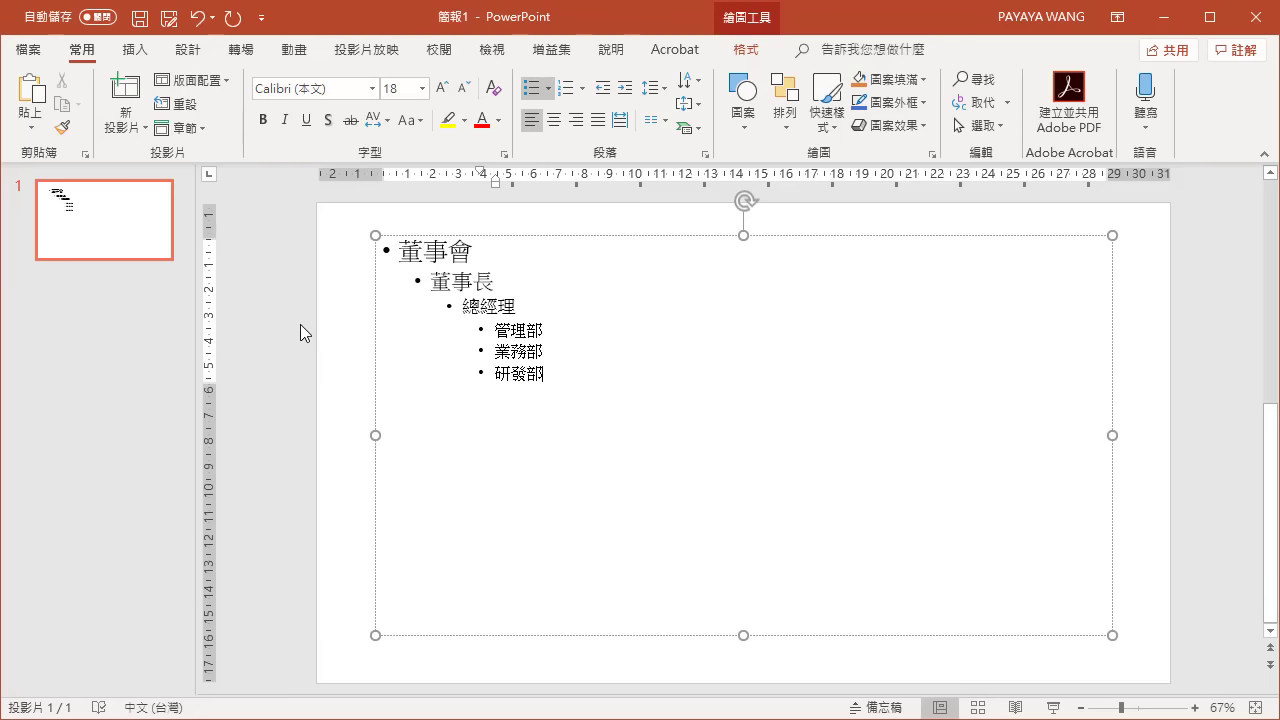
{"action": "right_click", "coordinate": [519, 310]}
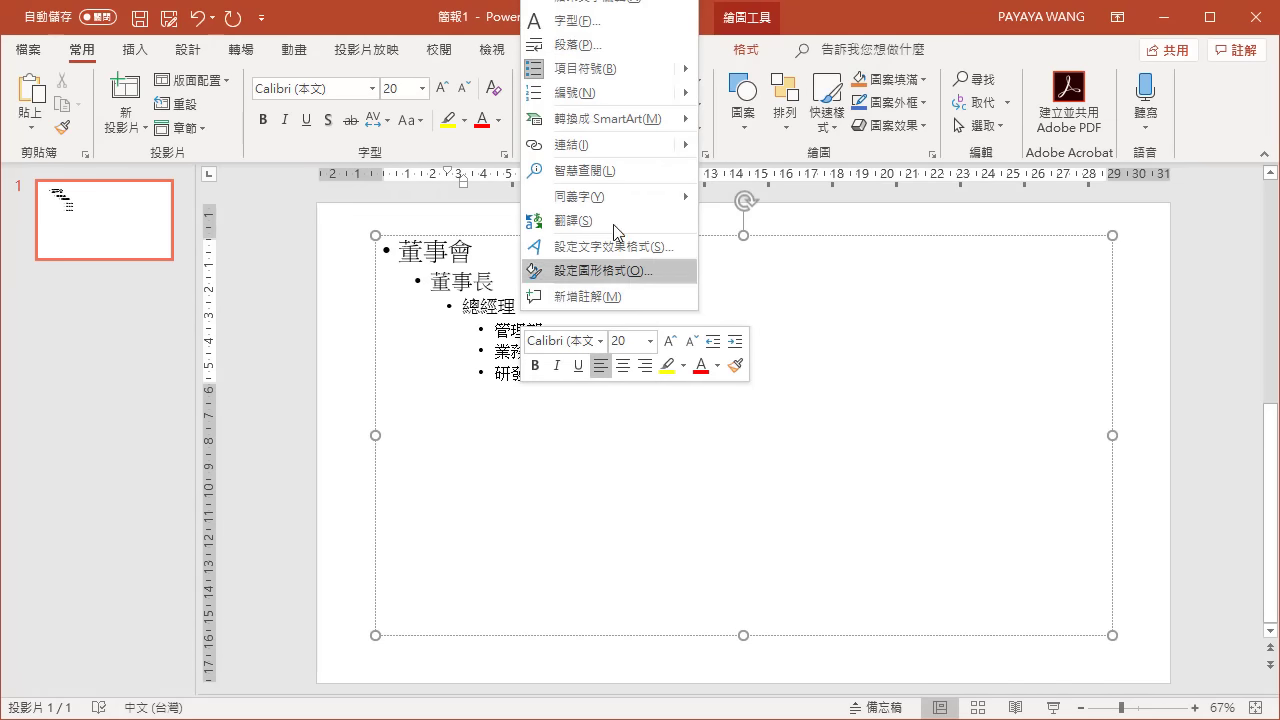
Convert the bullet outline into a Hierarchy > Organization Chart SmartArt graphic.
{"action": "mouse_move", "coordinate": [627, 122]}
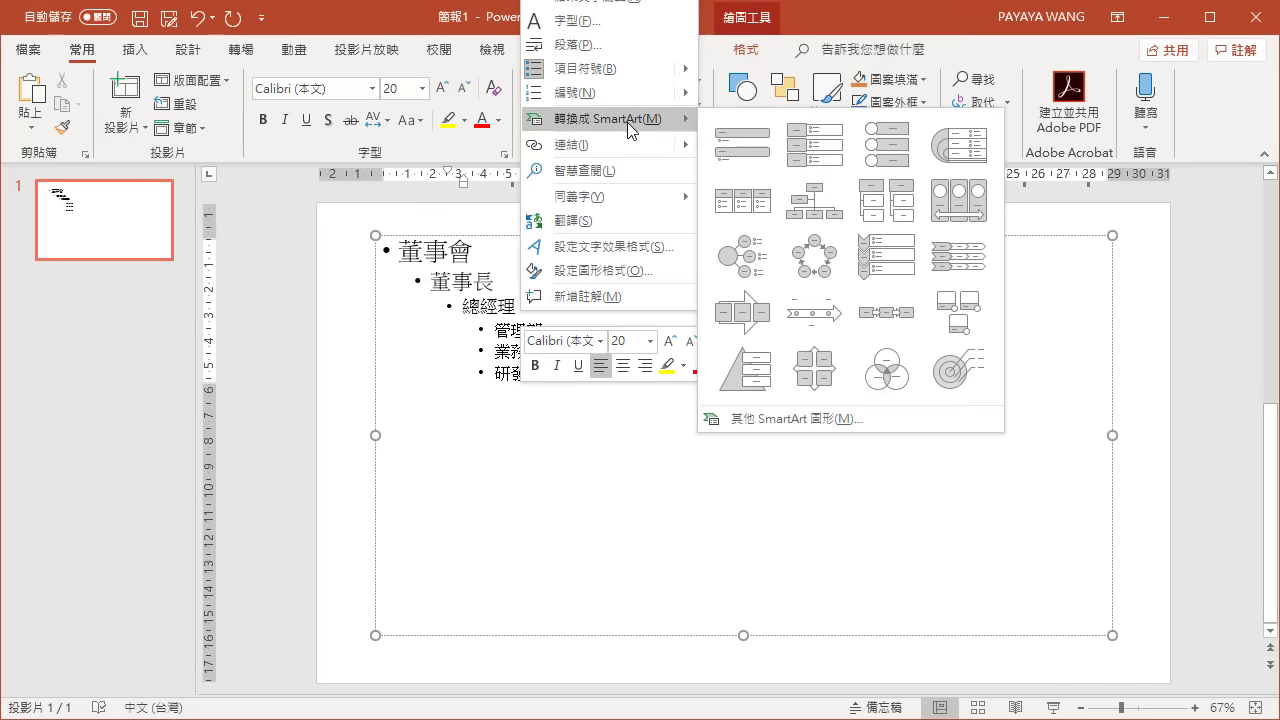
{"action": "left_click", "coordinate": [768, 420]}
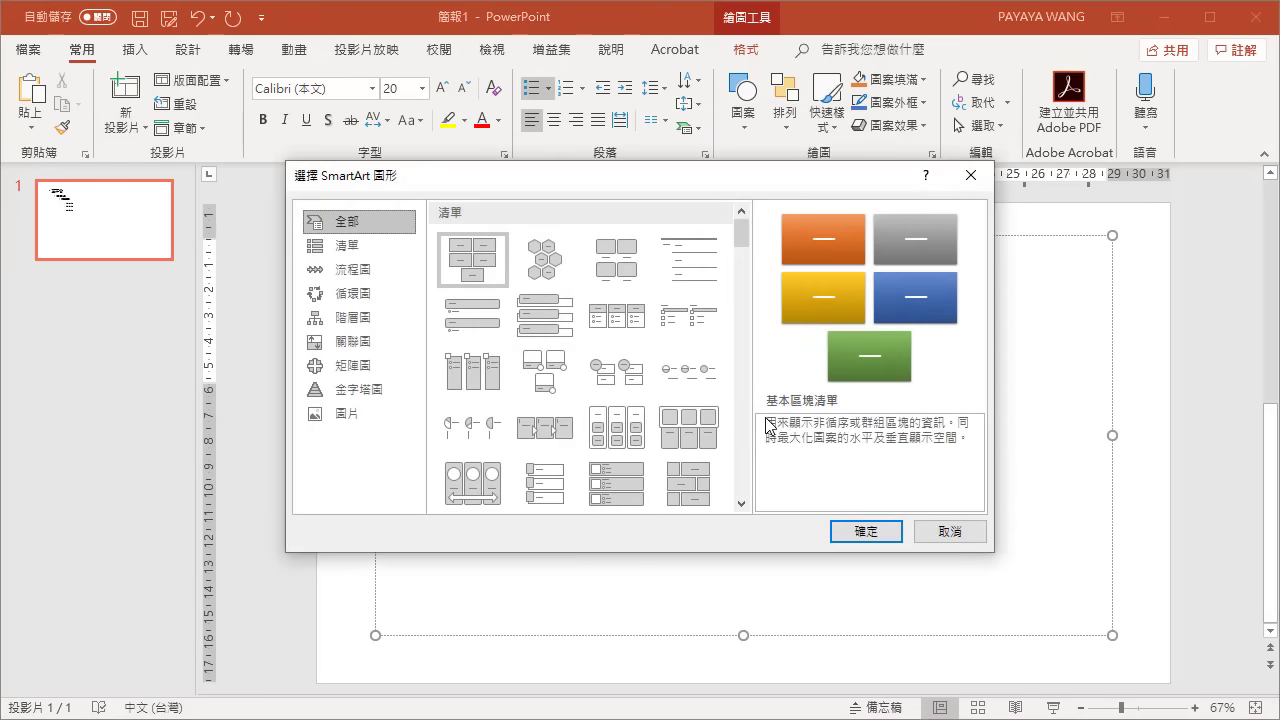
{"action": "left_click", "coordinate": [395, 320]}
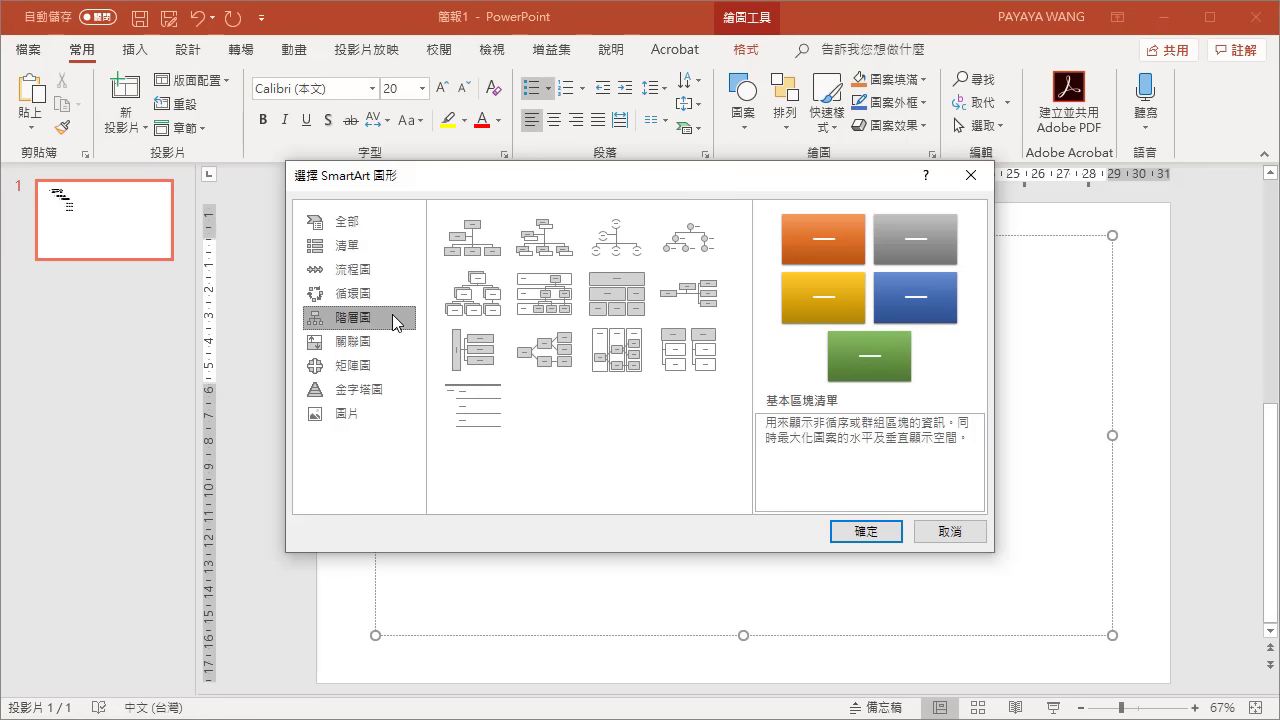
{"action": "left_click", "coordinate": [460, 241]}
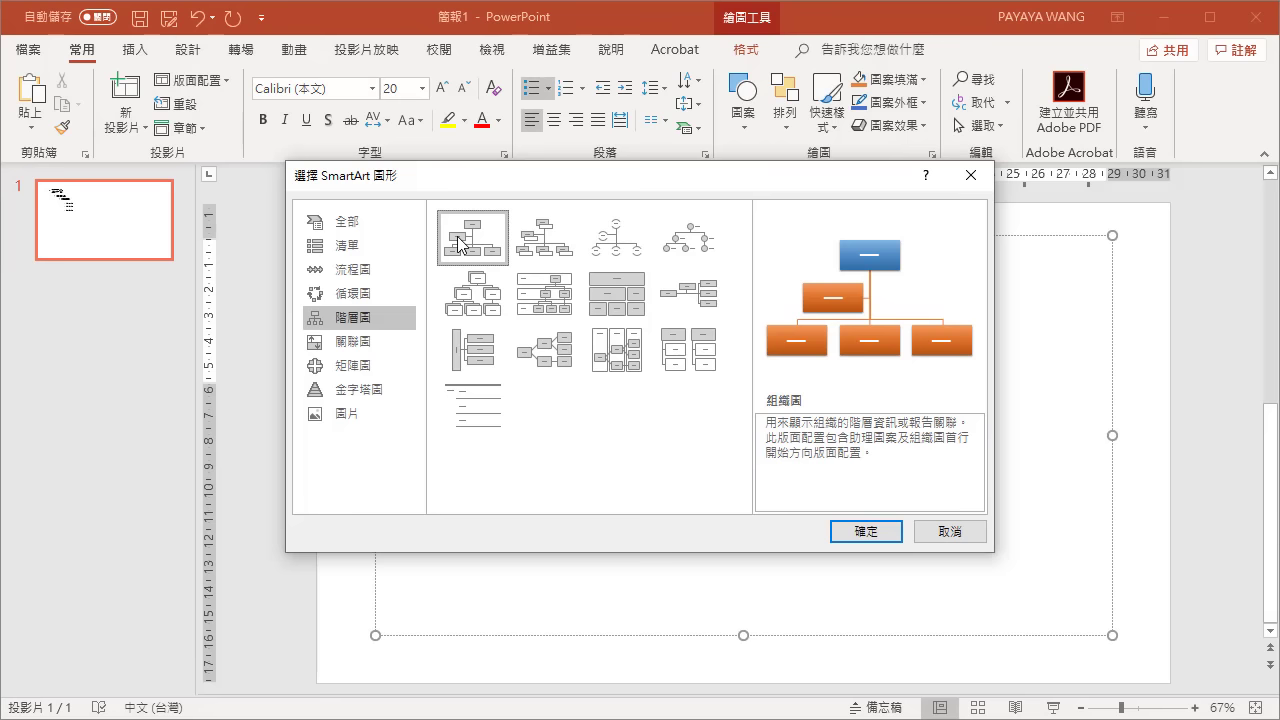
{"action": "left_click", "coordinate": [845, 531]}
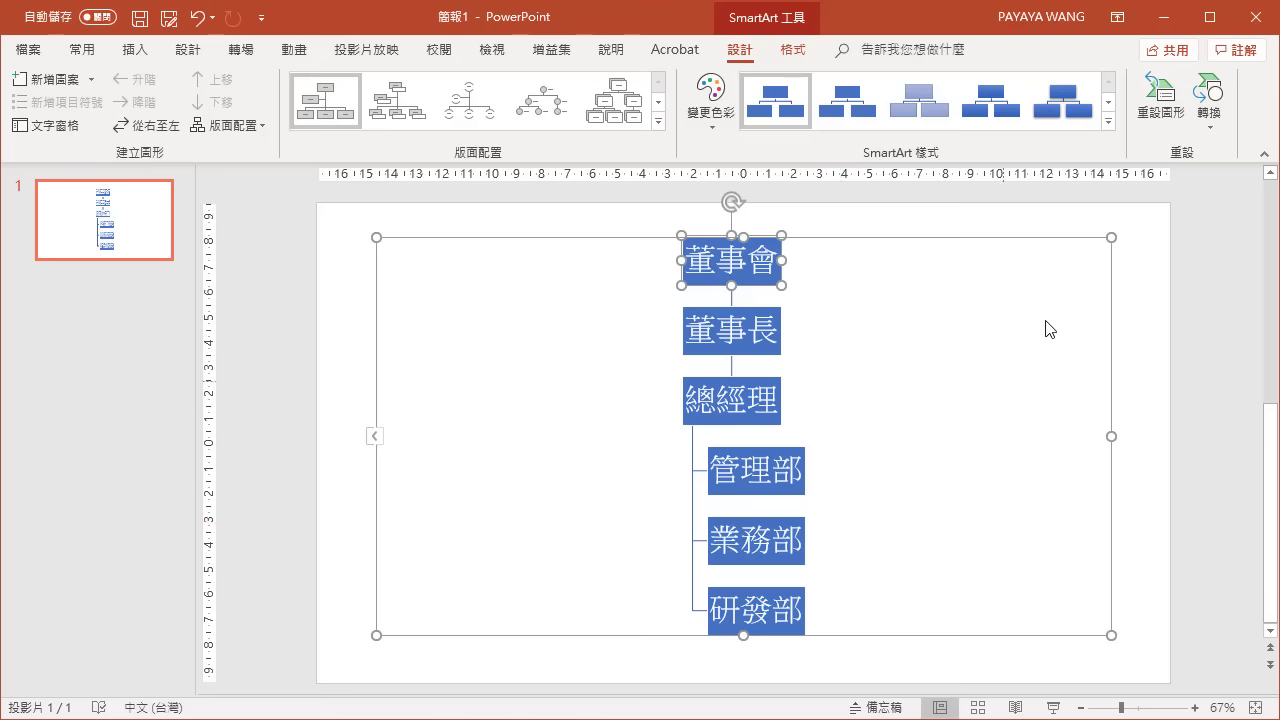
Convert the org chart to bullet text, then undo to restore the chart.
{"action": "left_click", "coordinate": [1206, 140]}
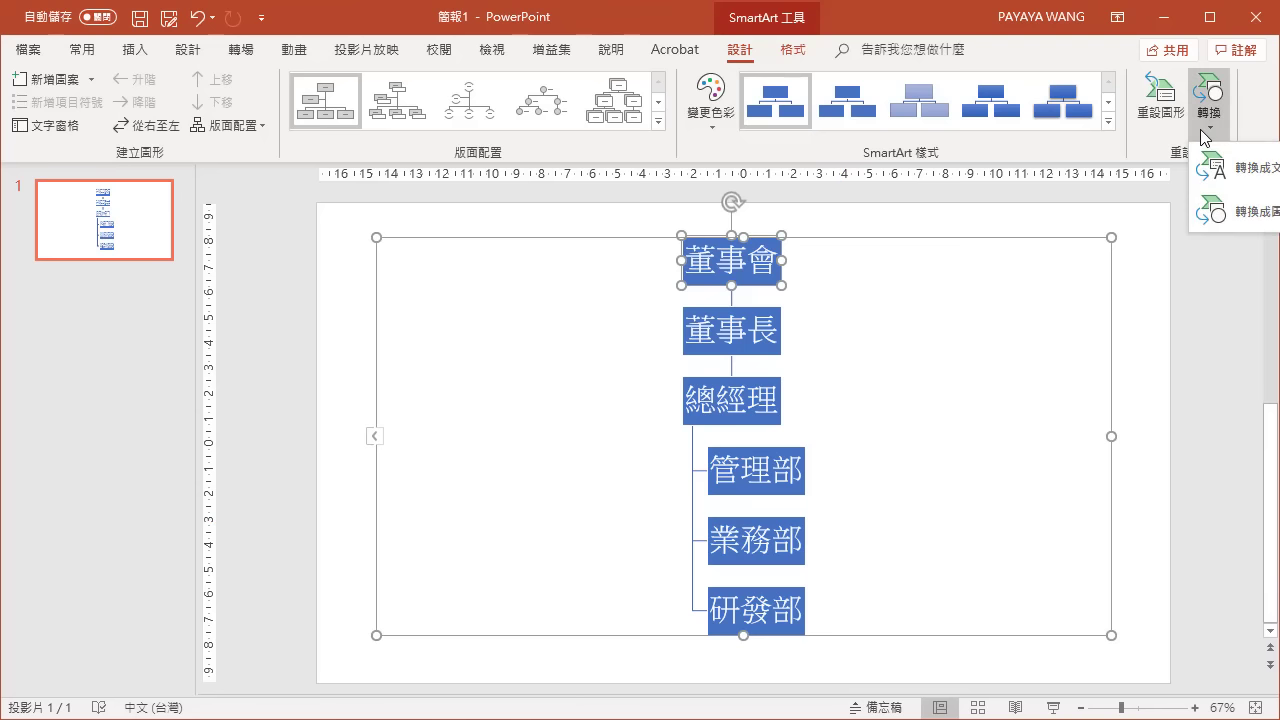
{"action": "left_click", "coordinate": [1212, 168]}
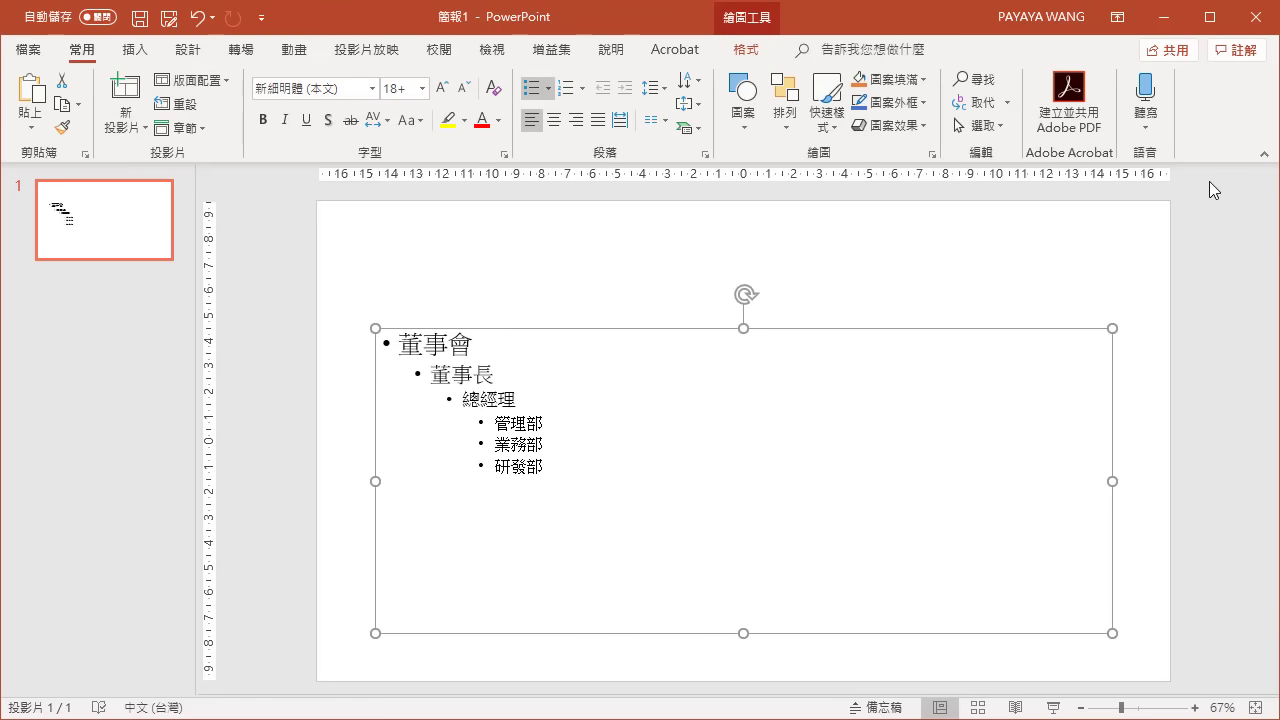
{"action": "key", "text": "ctrl+z"}
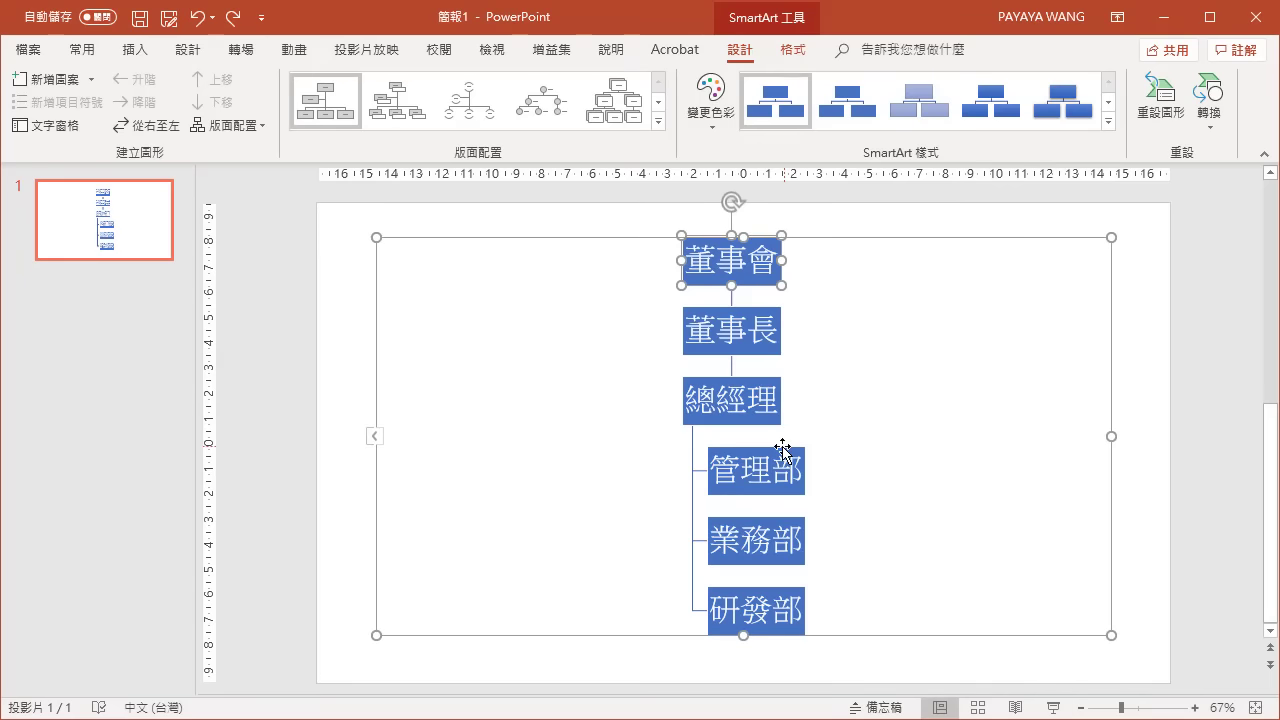
Add a box labelled 人事課 below 管理部.
{"action": "left_click", "coordinate": [783, 446]}
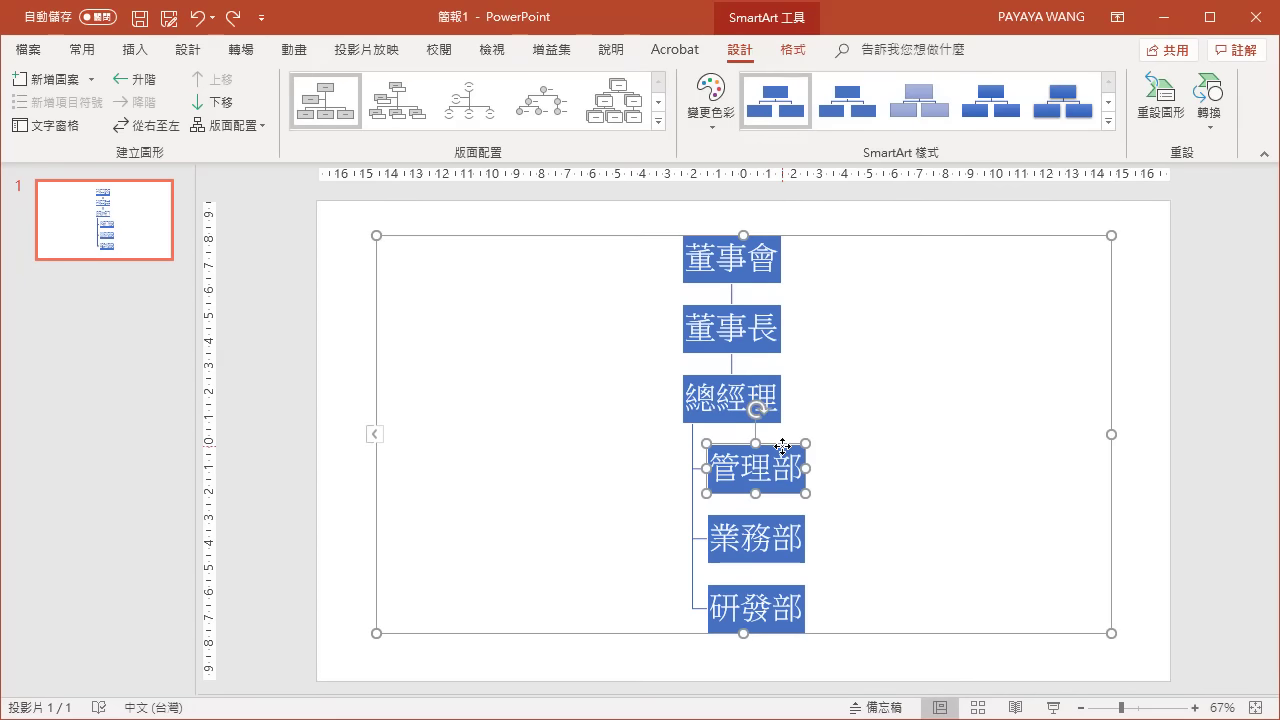
{"action": "left_click", "coordinate": [92, 79]}
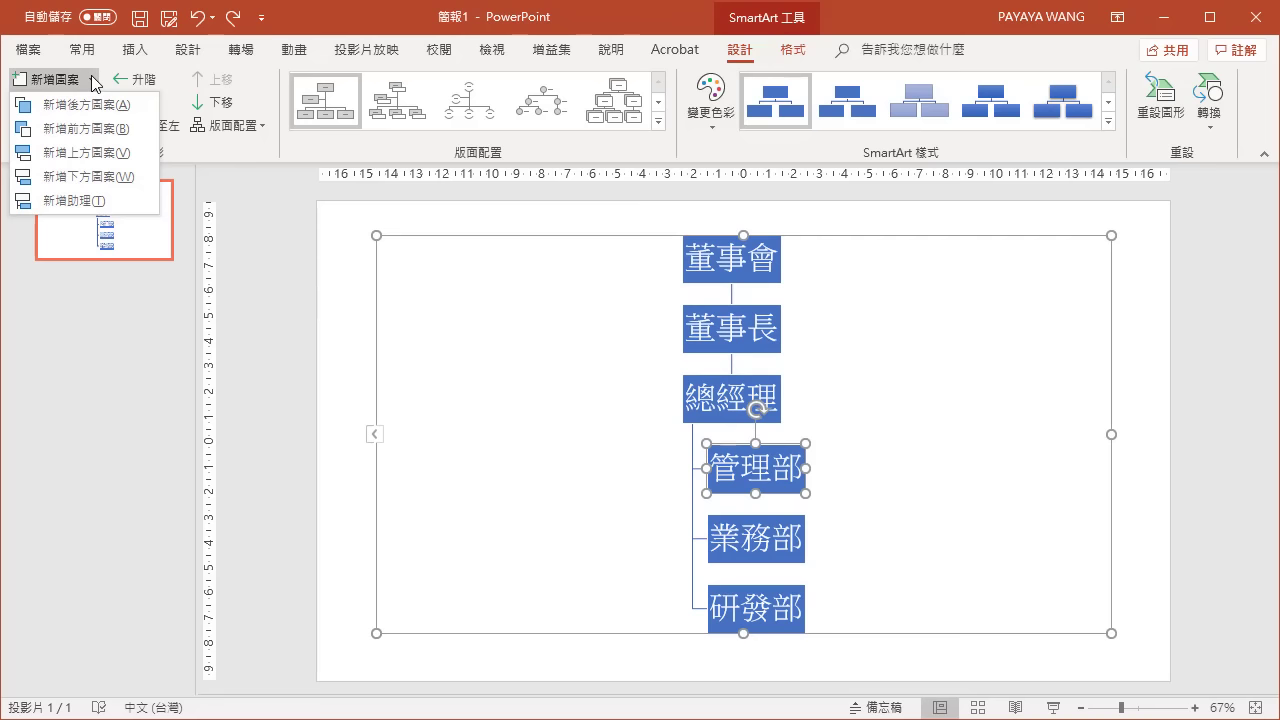
{"action": "left_click", "coordinate": [83, 175]}
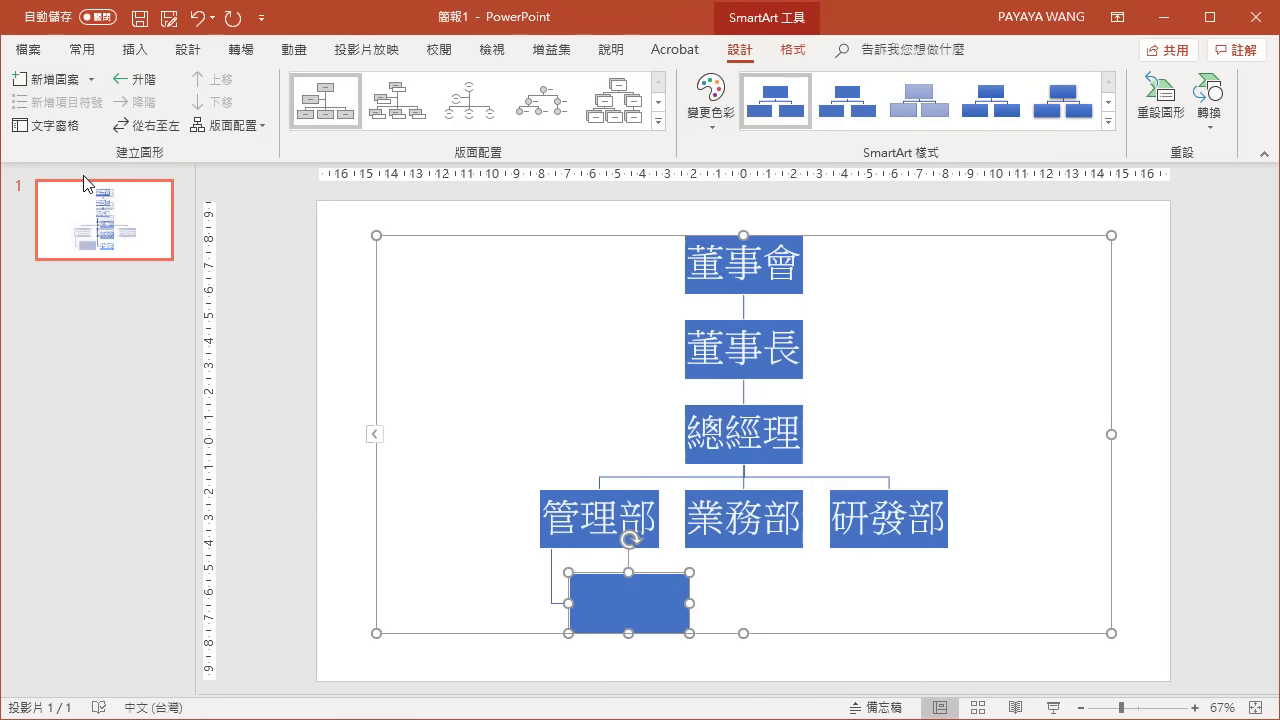
{"action": "right_click", "coordinate": [589, 586]}
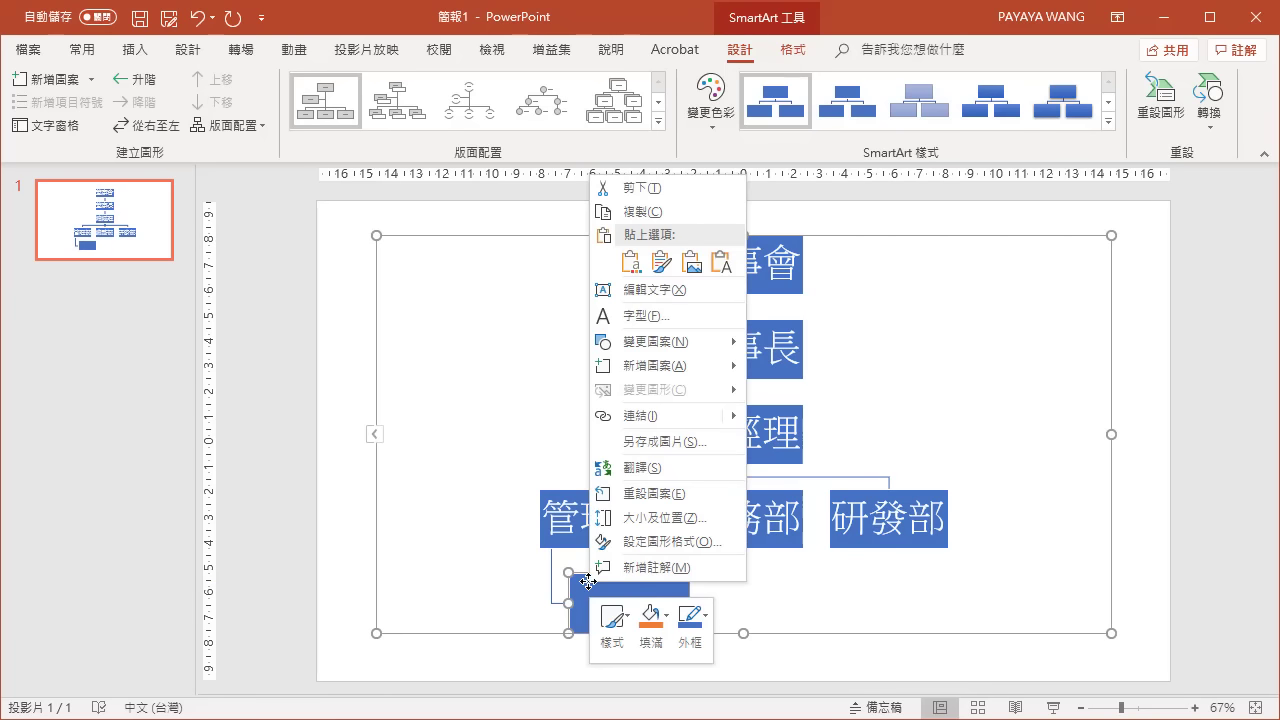
{"action": "left_click", "coordinate": [655, 288]}
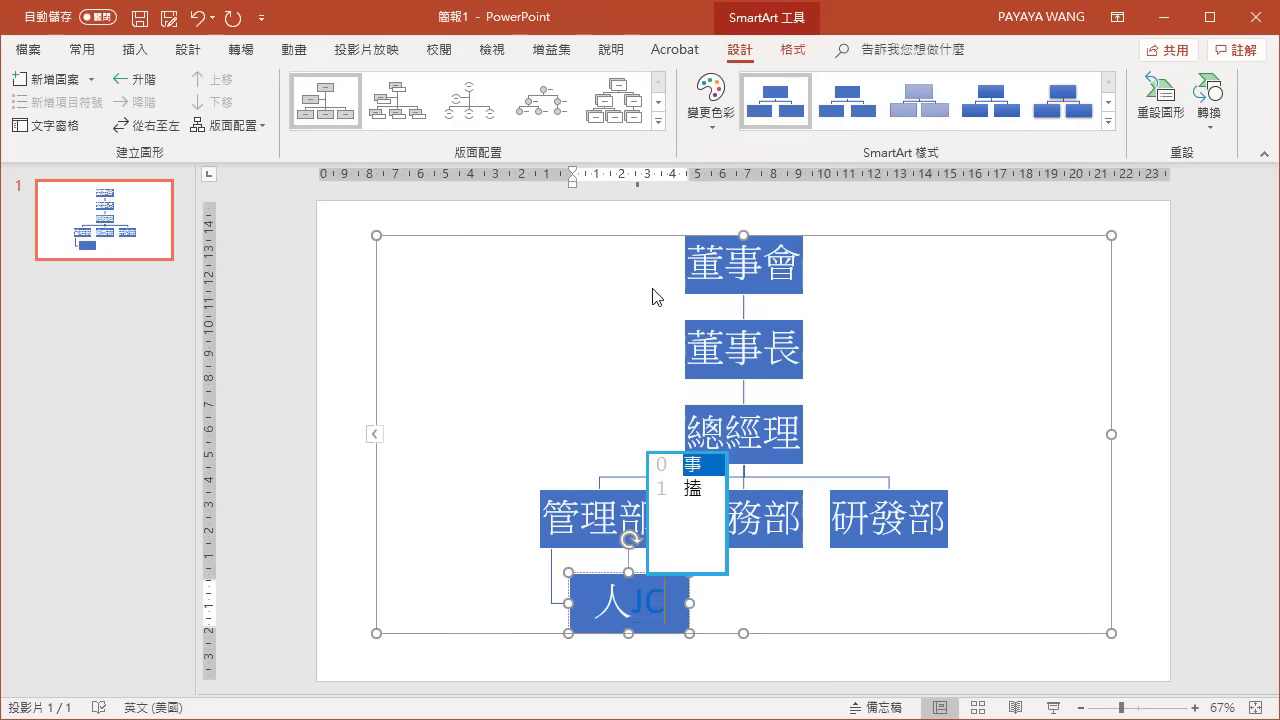
{"action": "type", "text": "人事課"}
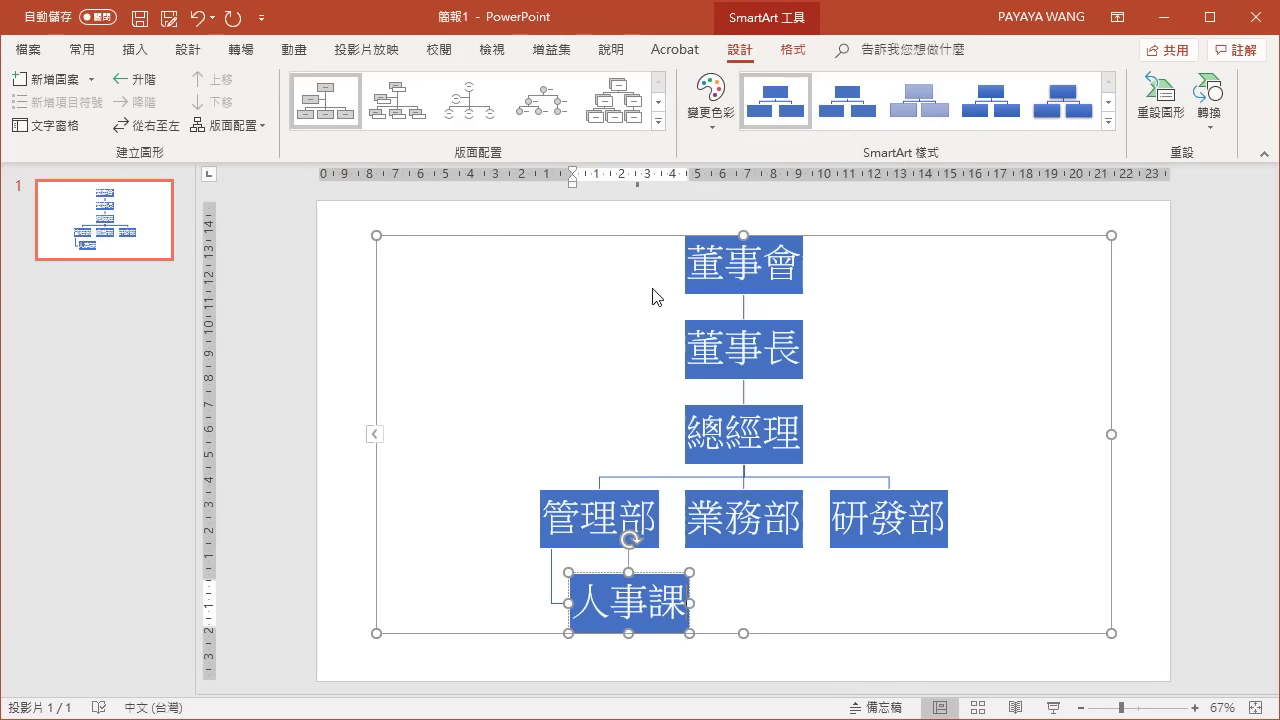
Add a 總務課 box after 人事課.
{"action": "left_click", "coordinate": [92, 79]}
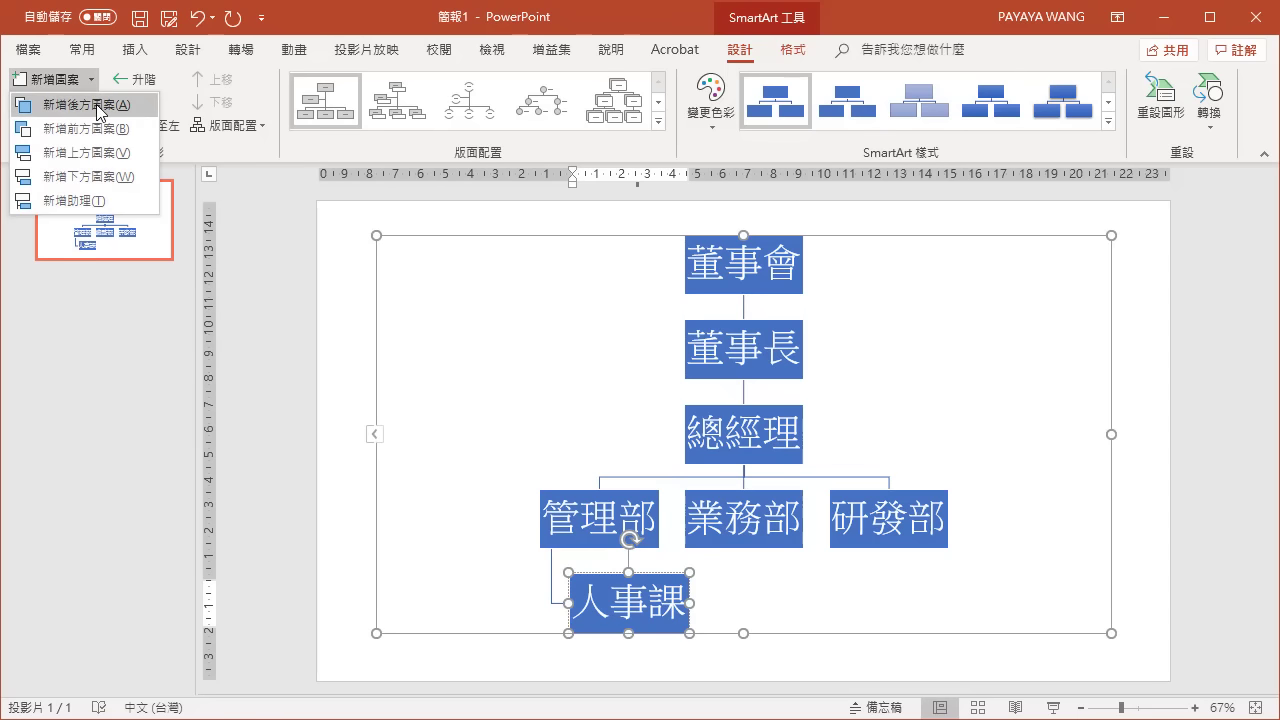
{"action": "left_click", "coordinate": [97, 112]}
{"action": "type", "text": "總MP"}
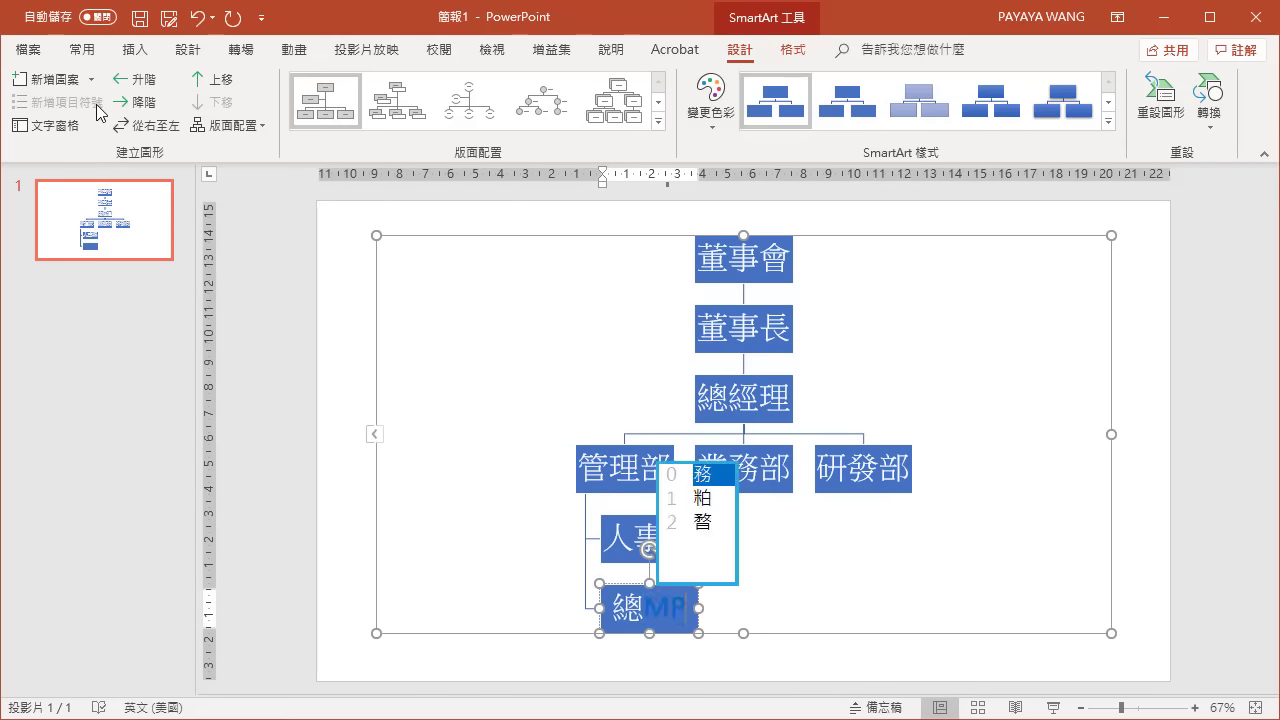
{"action": "type", "text": "務課"}
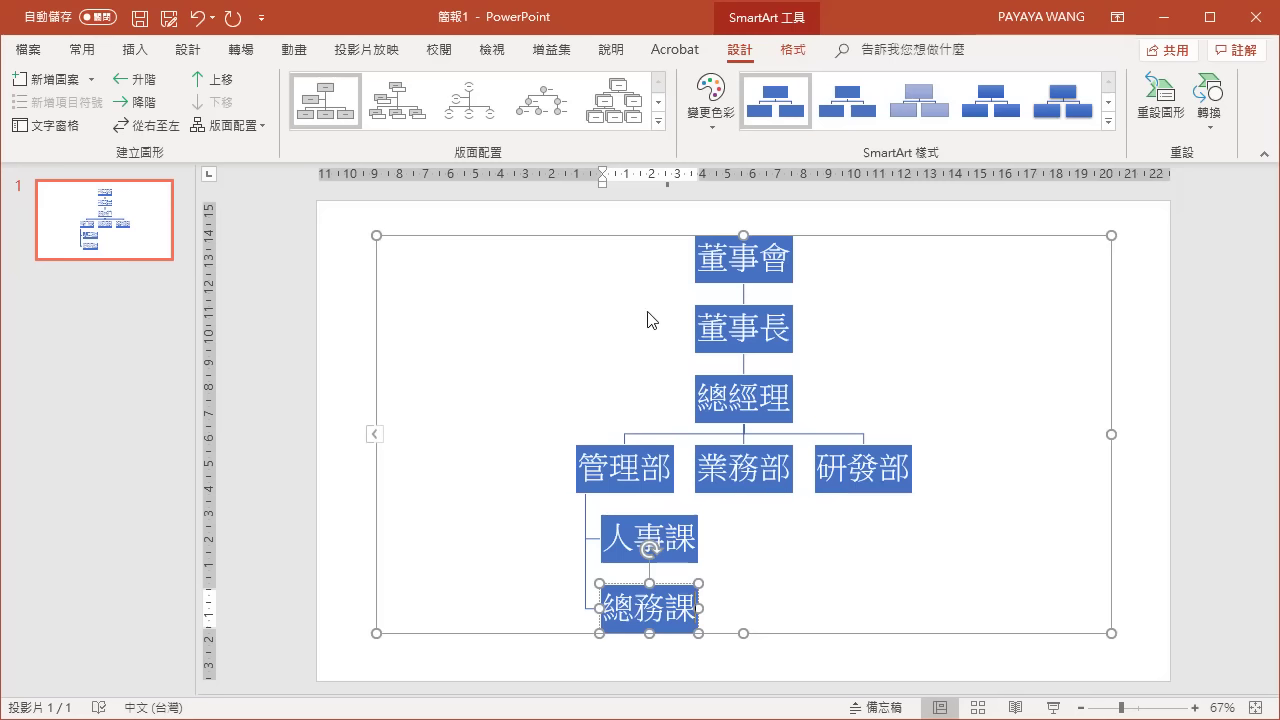
{"action": "left_click", "coordinate": [694, 270]}
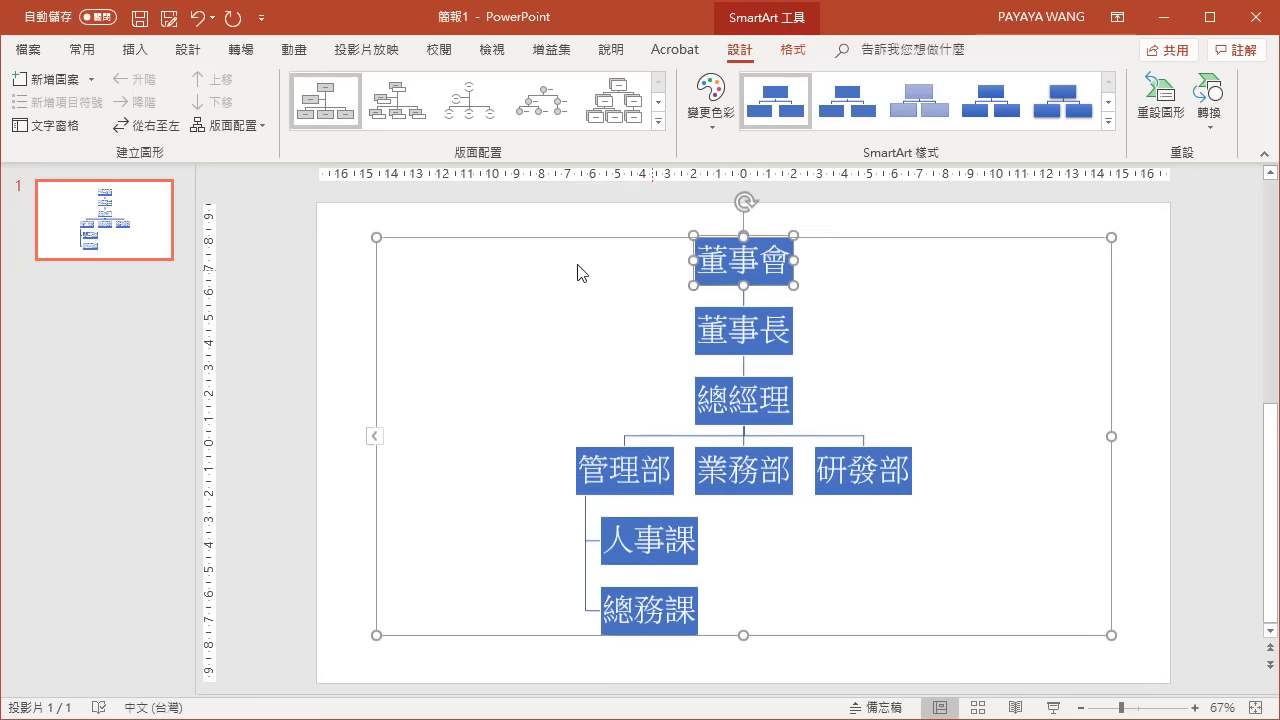
Add a 稽核室 assistant box to 董事會, then select all chart boxes.
{"action": "left_click", "coordinate": [91, 79]}
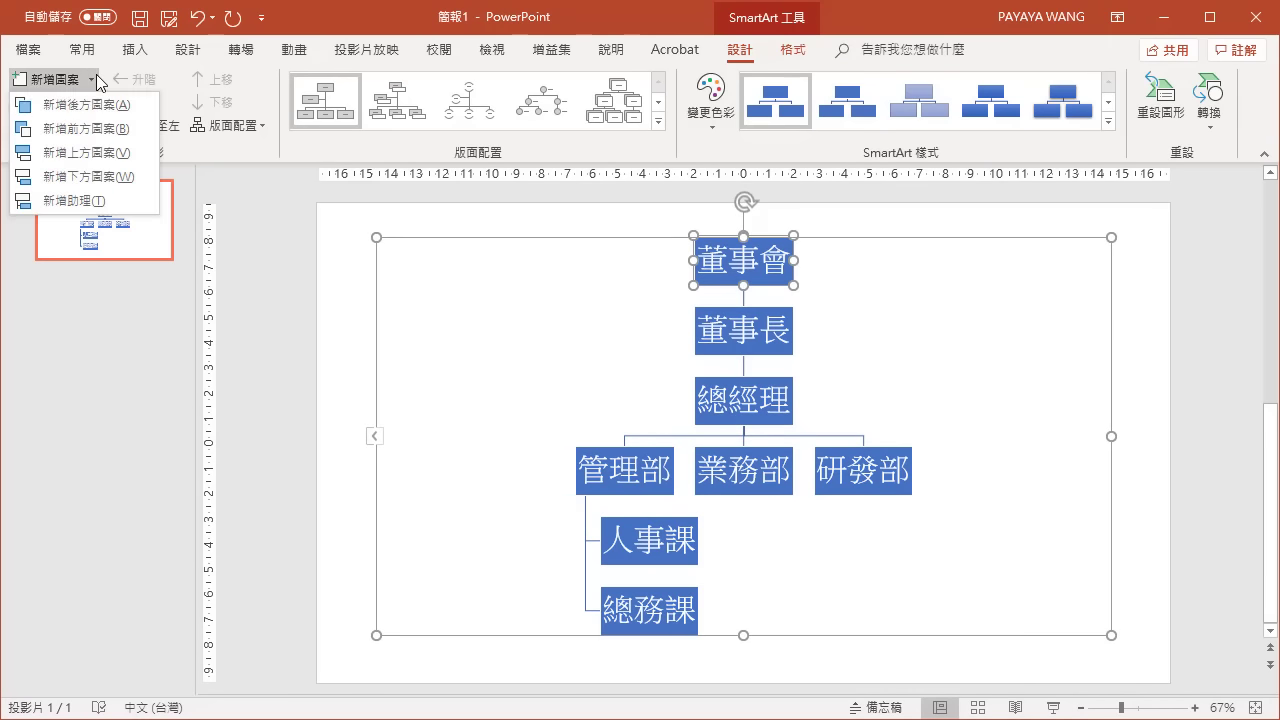
{"action": "left_click", "coordinate": [105, 200]}
{"action": "type", "text": "稽TLH核室"}
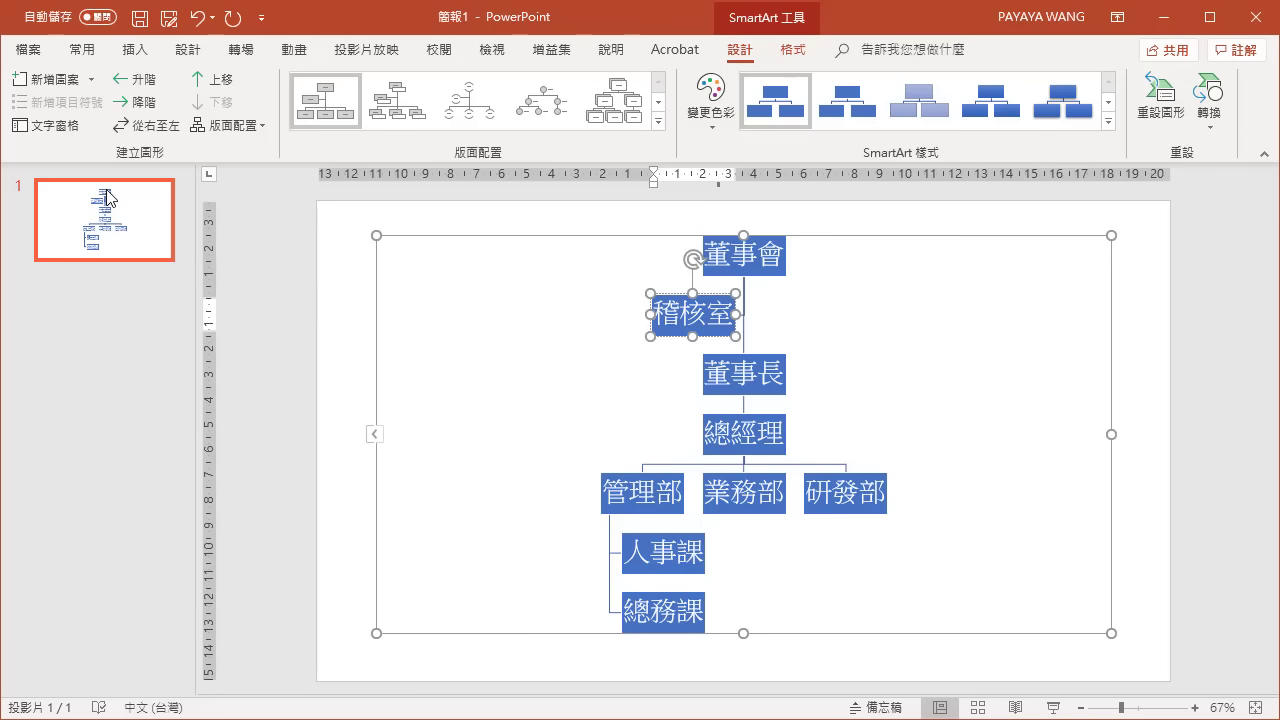
{"action": "left_click", "coordinate": [557, 335]}
{"action": "key", "text": "ctrl+a"}
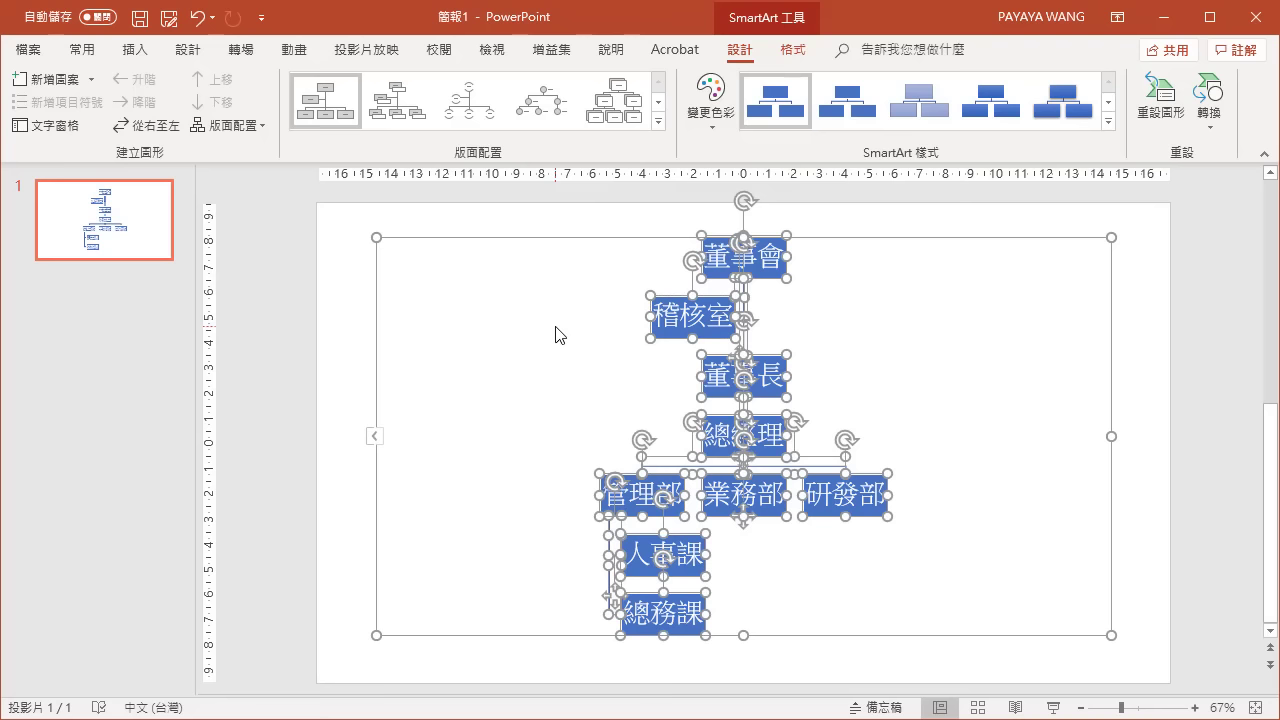
Set all chart text to 微軟正黑體 at size 18 and widen every box.
{"action": "left_click", "coordinate": [100, 56]}
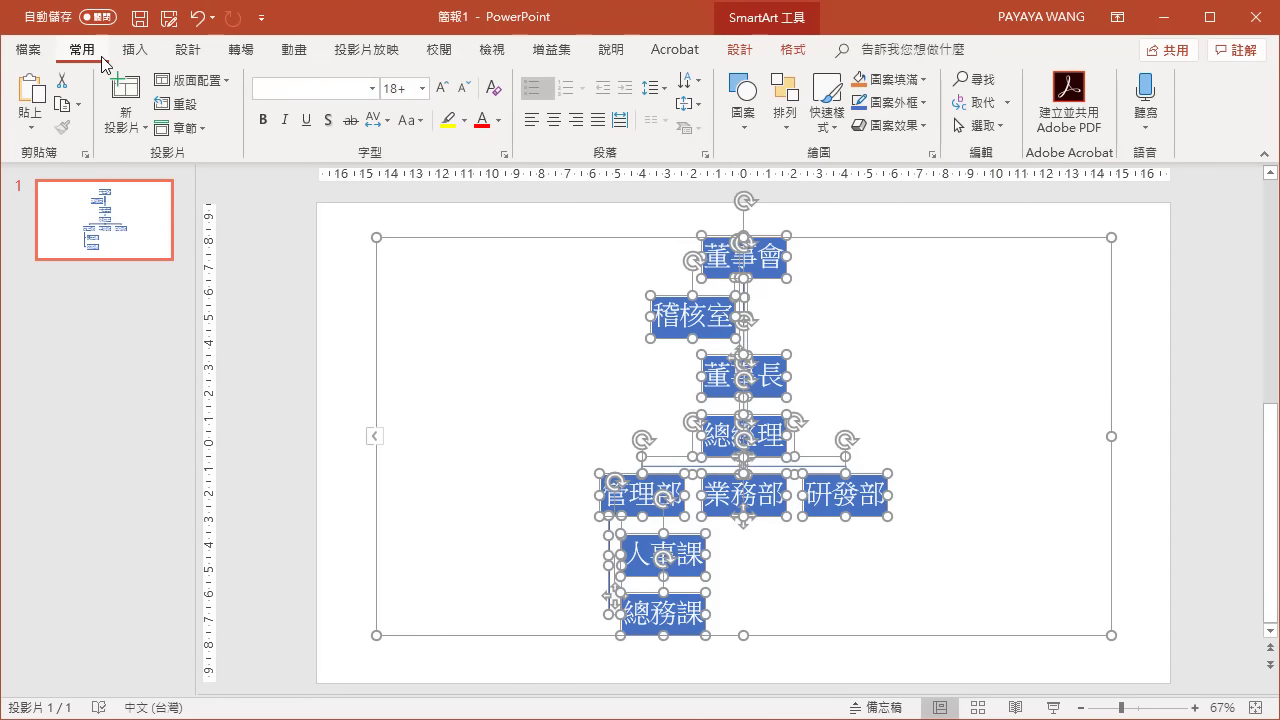
{"action": "left_click", "coordinate": [372, 88]}
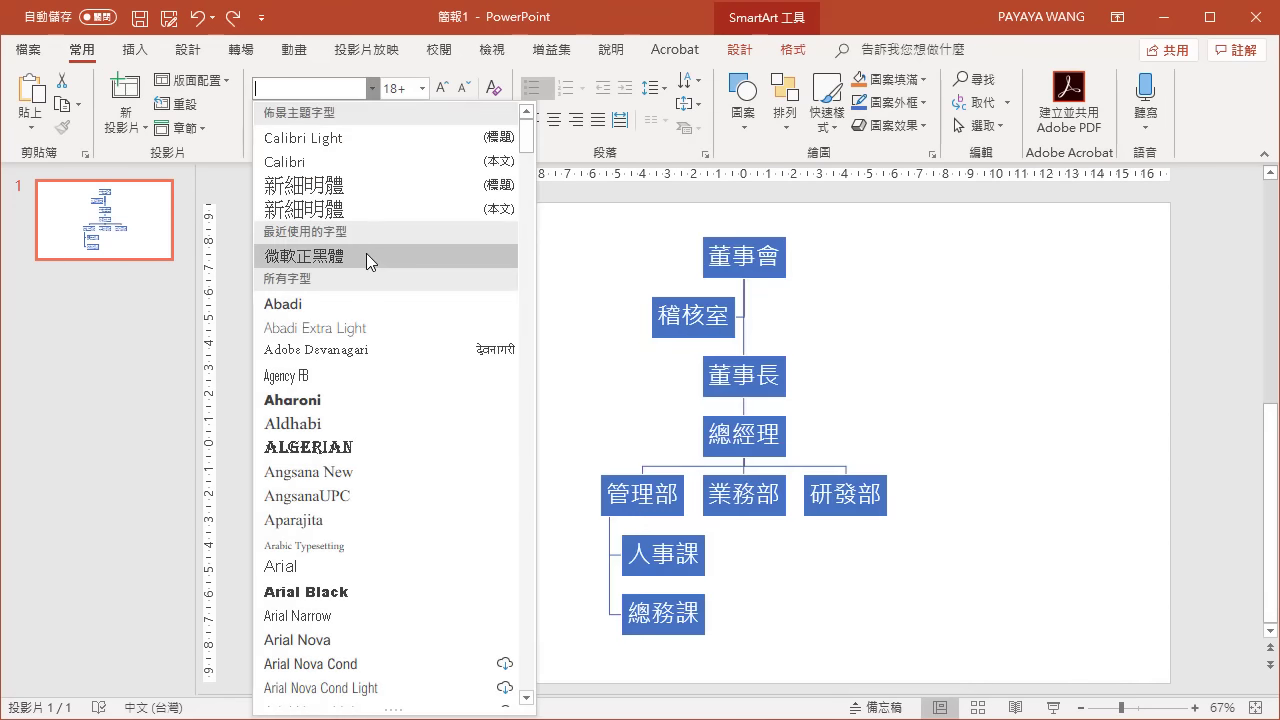
{"action": "left_click", "coordinate": [370, 257]}
{"action": "left_click", "coordinate": [422, 88]}
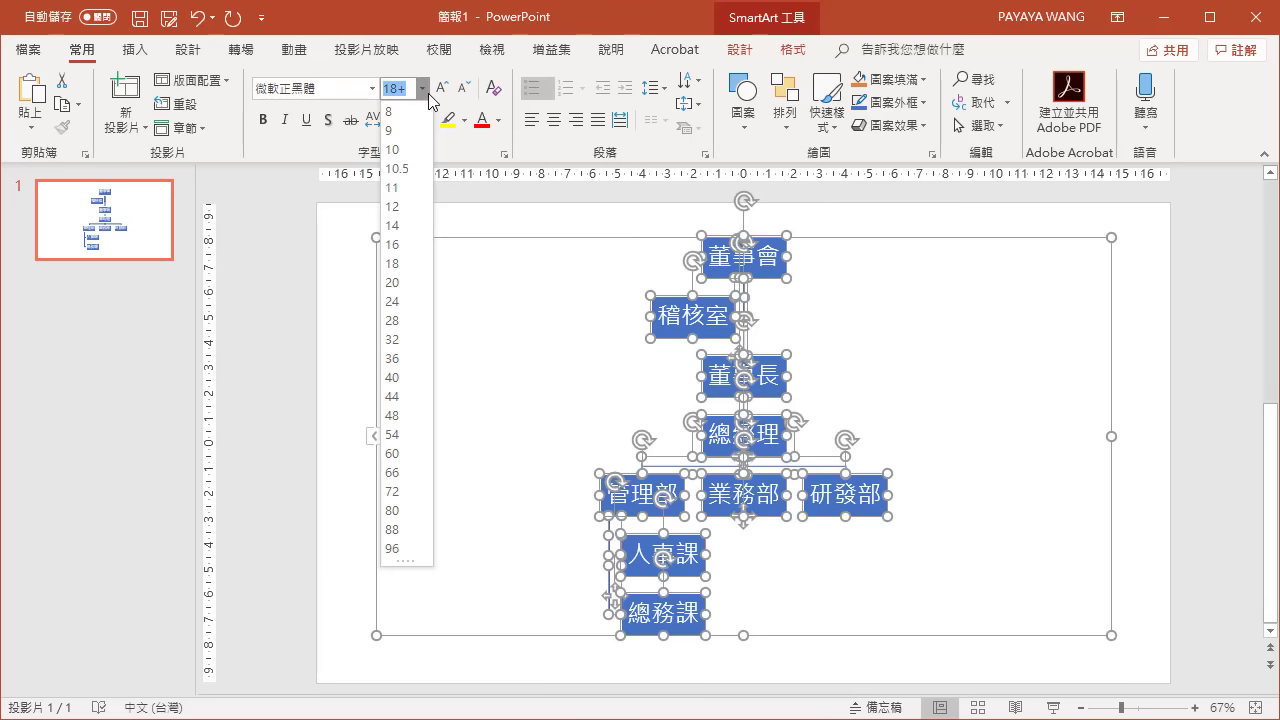
{"action": "left_click", "coordinate": [407, 264]}
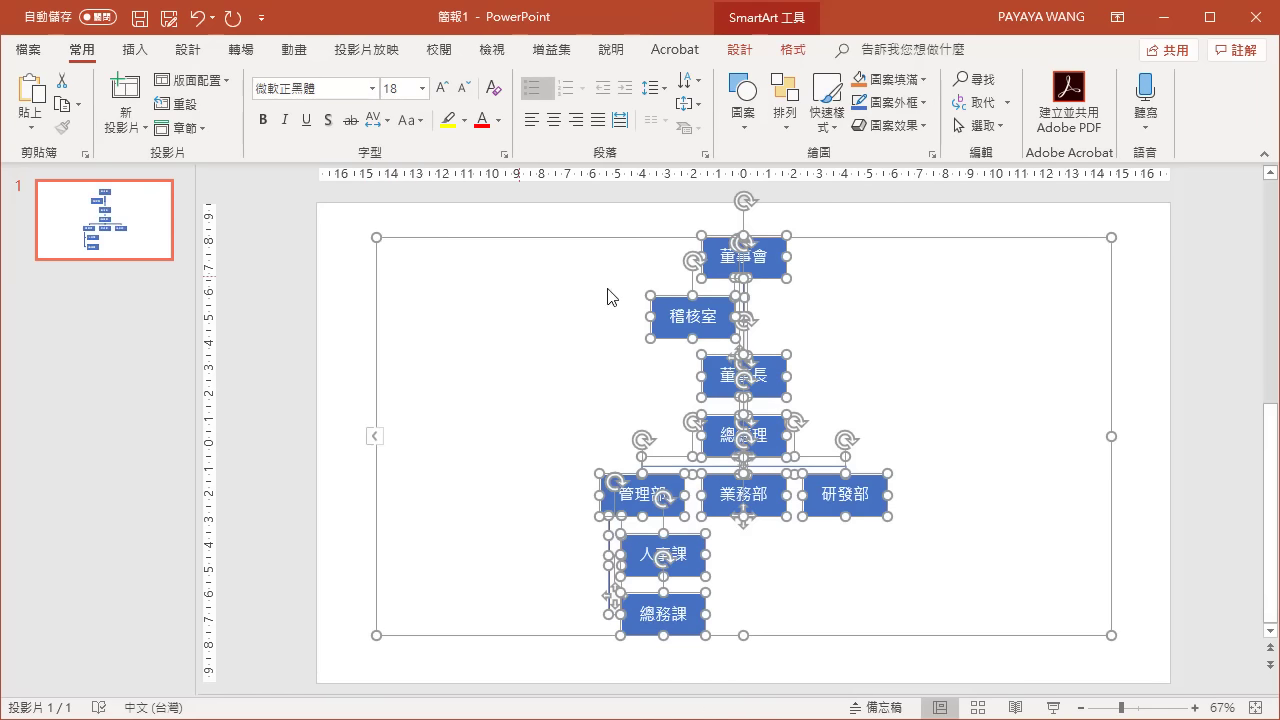
{"action": "left_click_drag", "start_coordinate": [786, 257], "coordinate": [803, 260]}
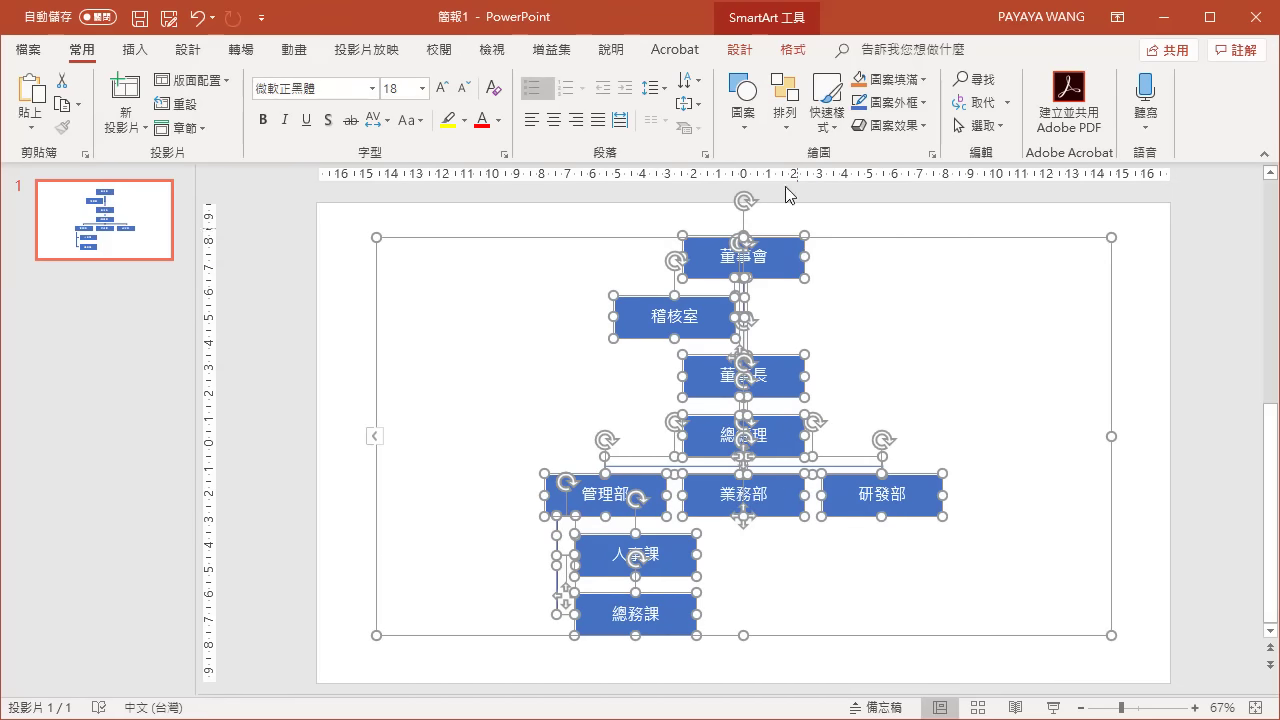
Recolour the chart with the first theme colour scheme and apply the 鮮明效果 style.
{"action": "left_click", "coordinate": [750, 57]}
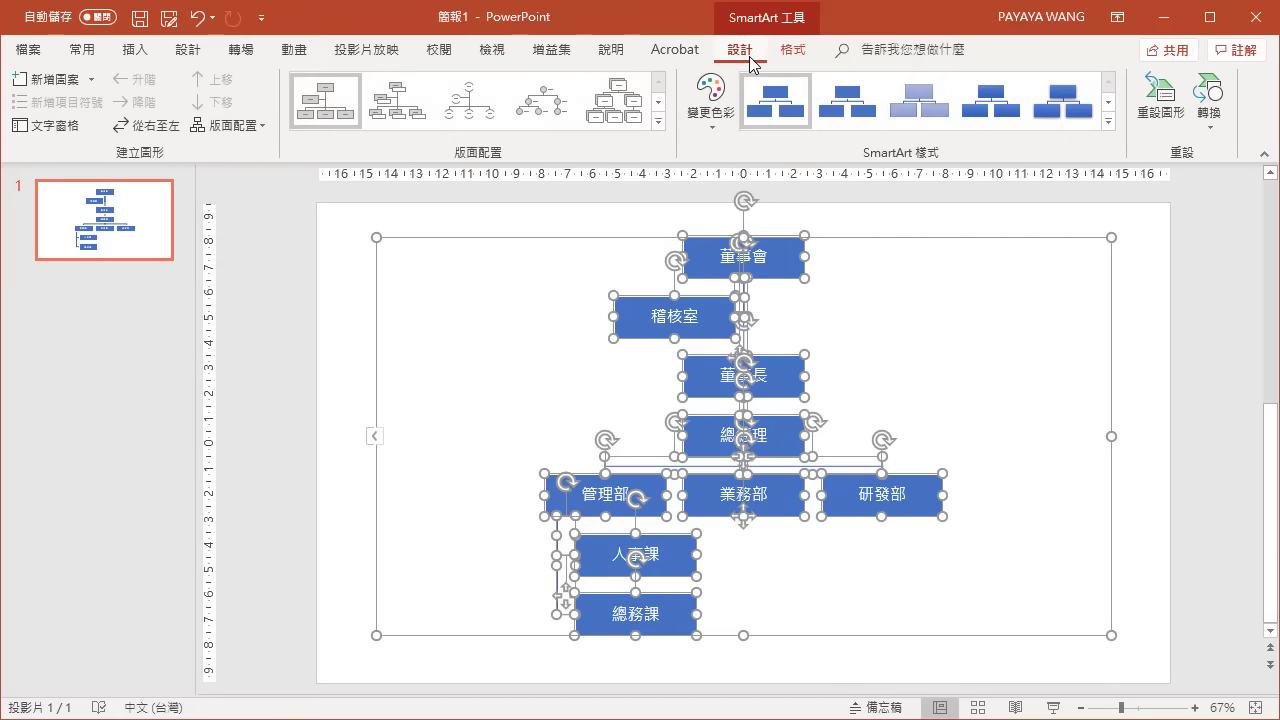
{"action": "left_click", "coordinate": [702, 126]}
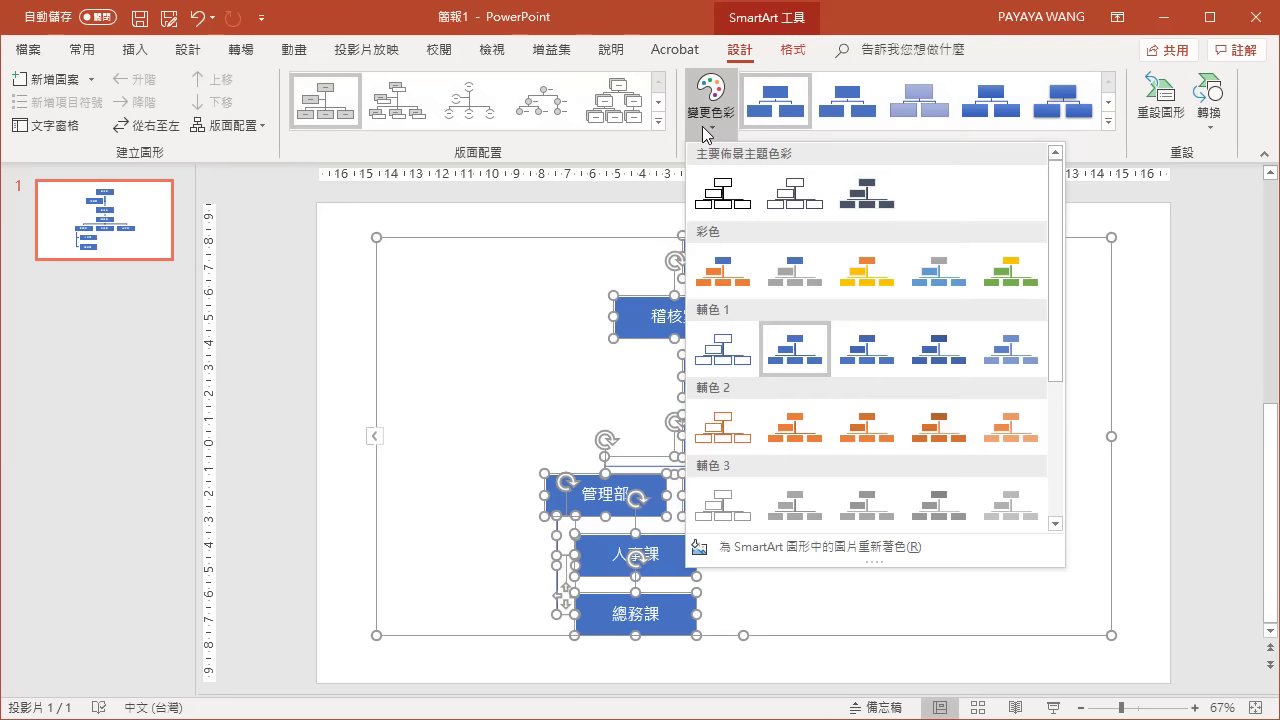
{"action": "left_click", "coordinate": [718, 193]}
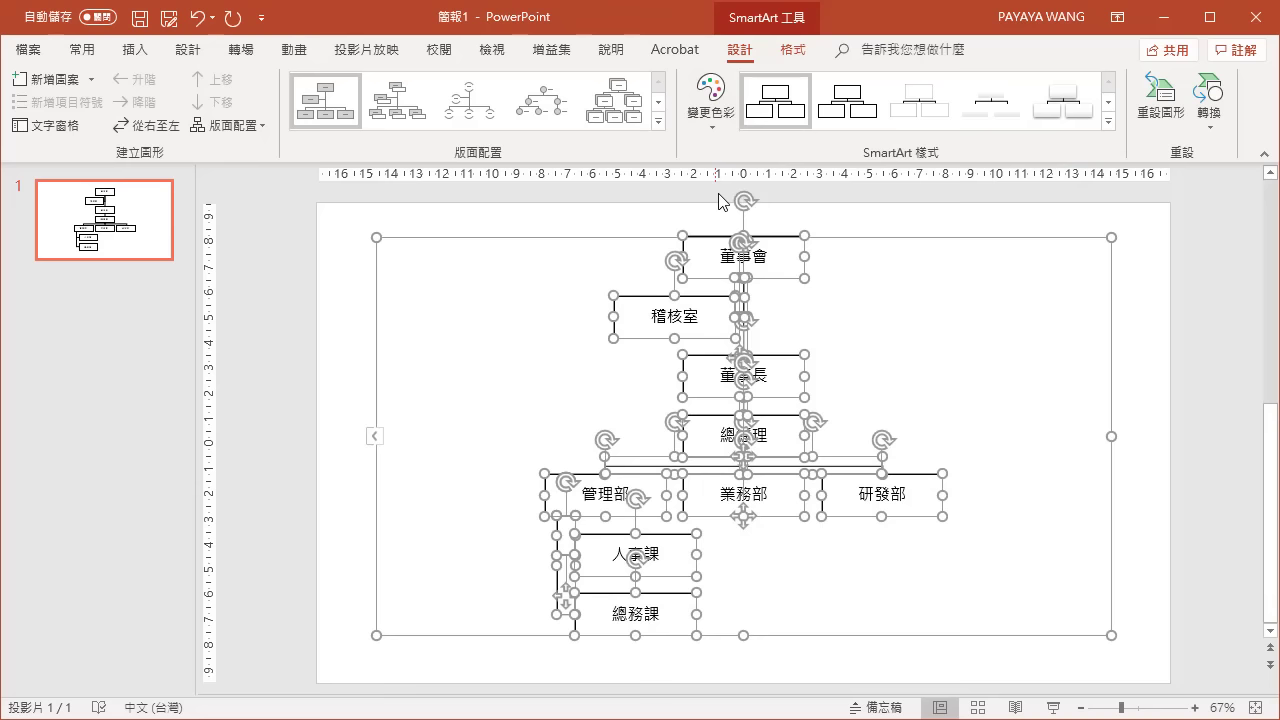
{"action": "left_click", "coordinate": [1048, 122]}
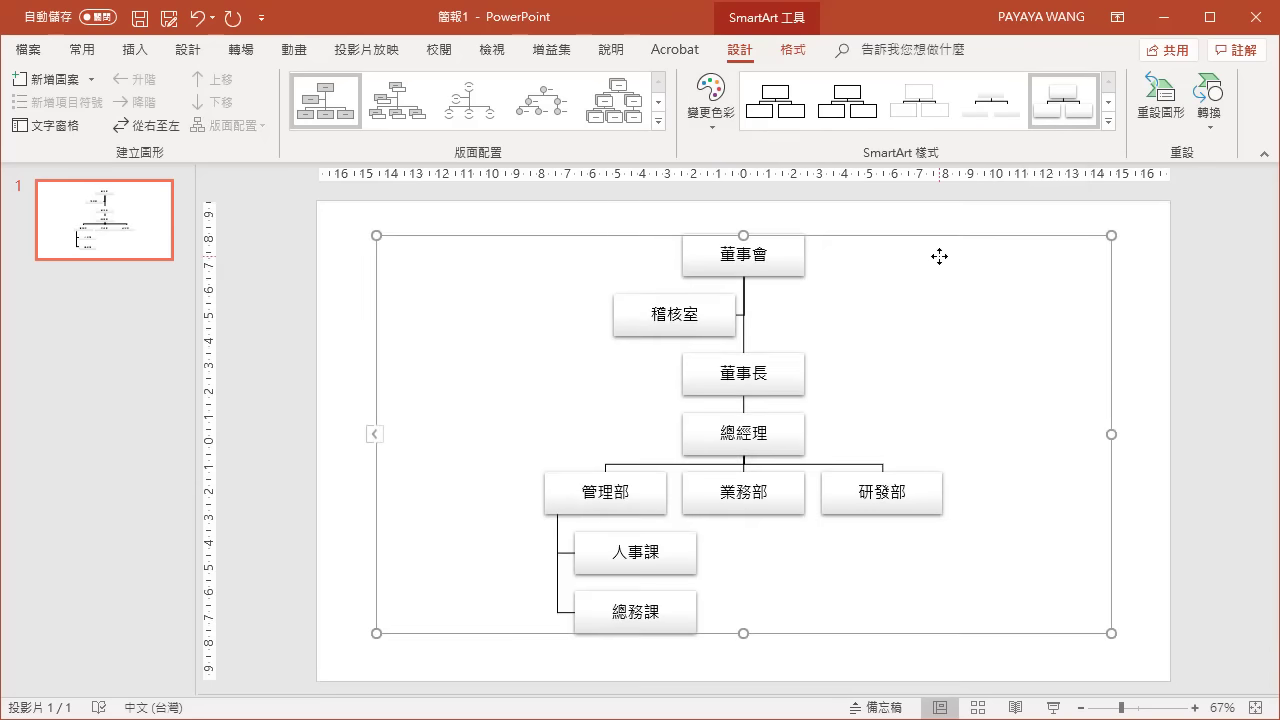
Apply the 隨機線條 entrance animation to the organisation chart and review its effect options.
{"action": "left_click", "coordinate": [310, 57]}
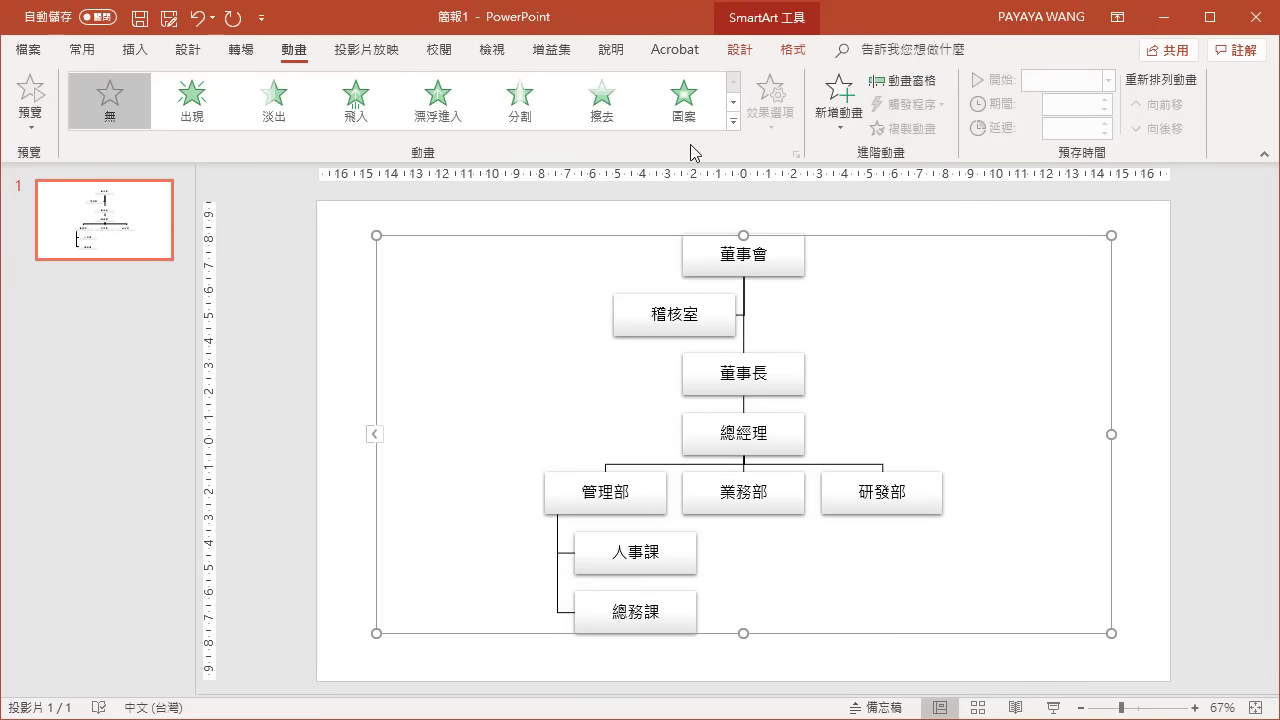
{"action": "left_click", "coordinate": [733, 122]}
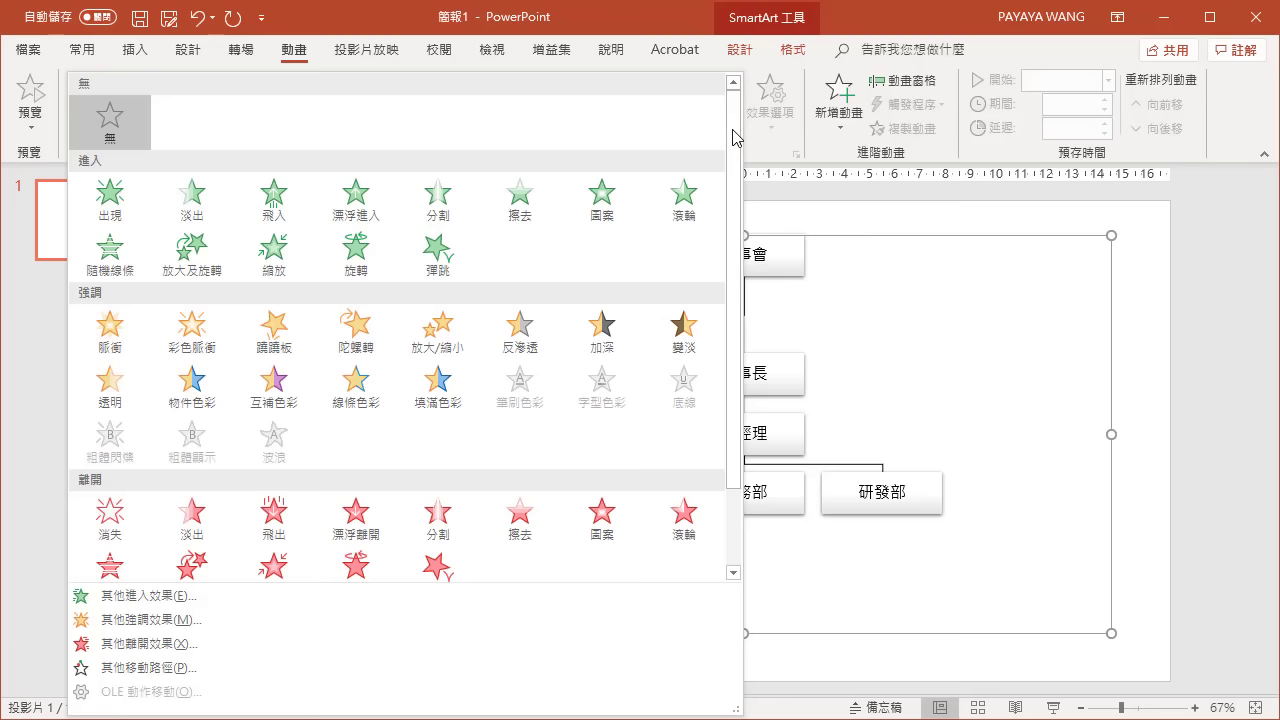
{"action": "left_click", "coordinate": [104, 268]}
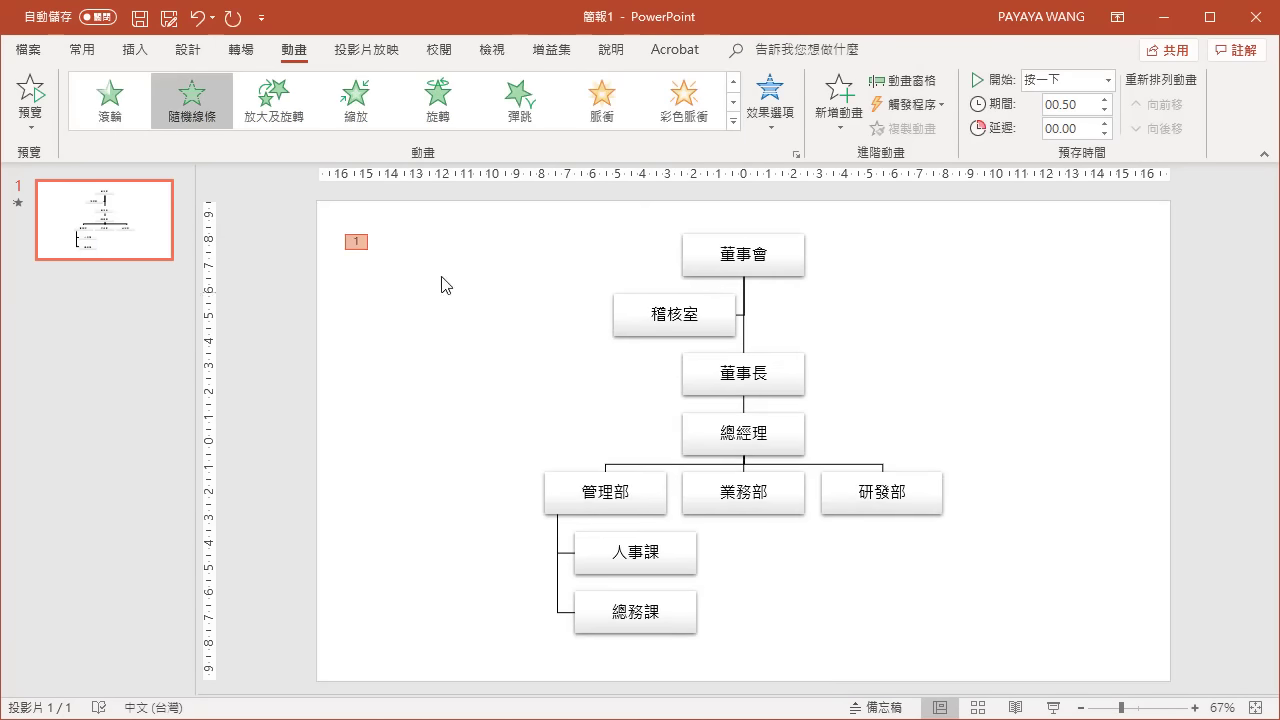
{"action": "left_click", "coordinate": [766, 132]}
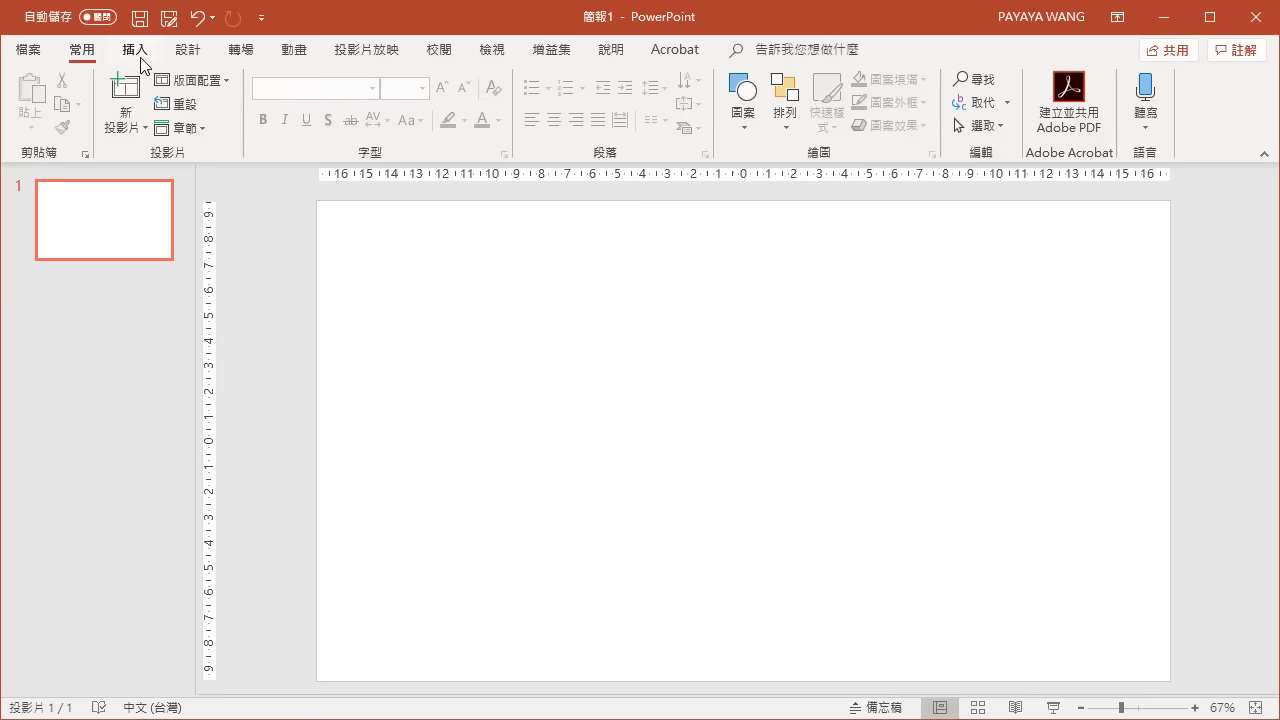
{"action": "left_click", "coordinate": [141, 60]}
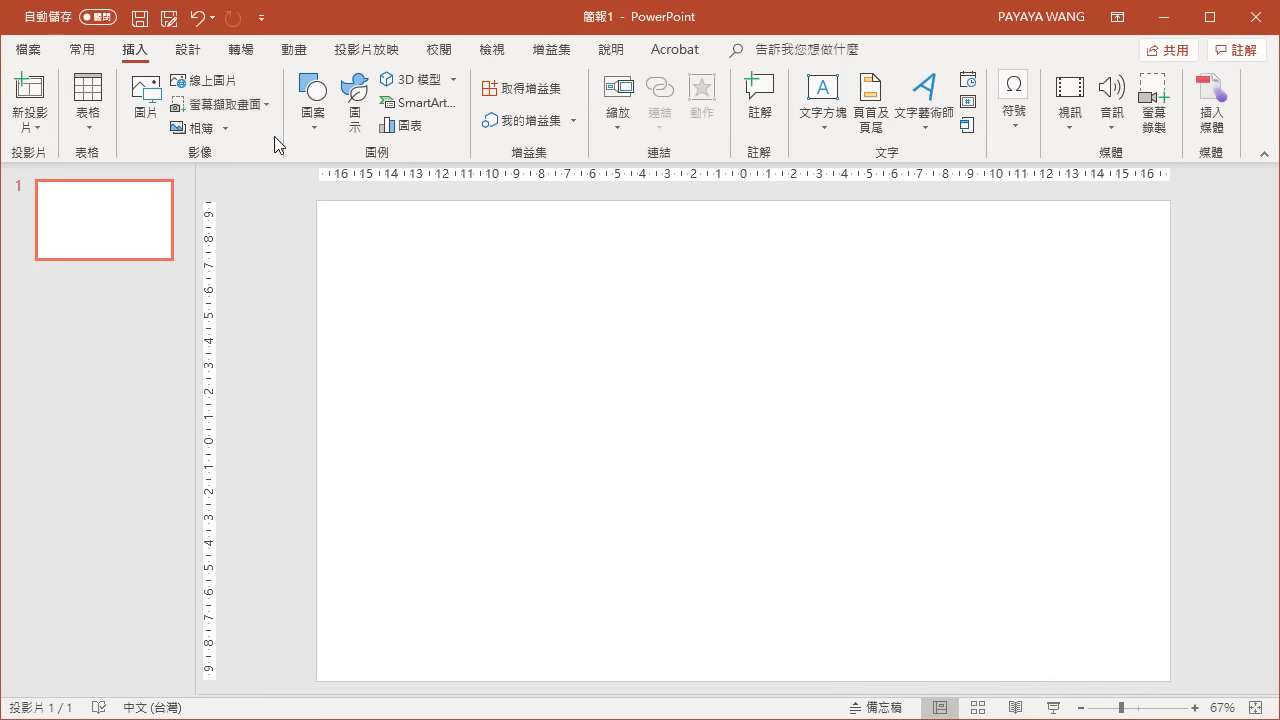
Draw a 3.81 cm oval circle in the upper part of the blank slide.
{"action": "left_click", "coordinate": [307, 132]}
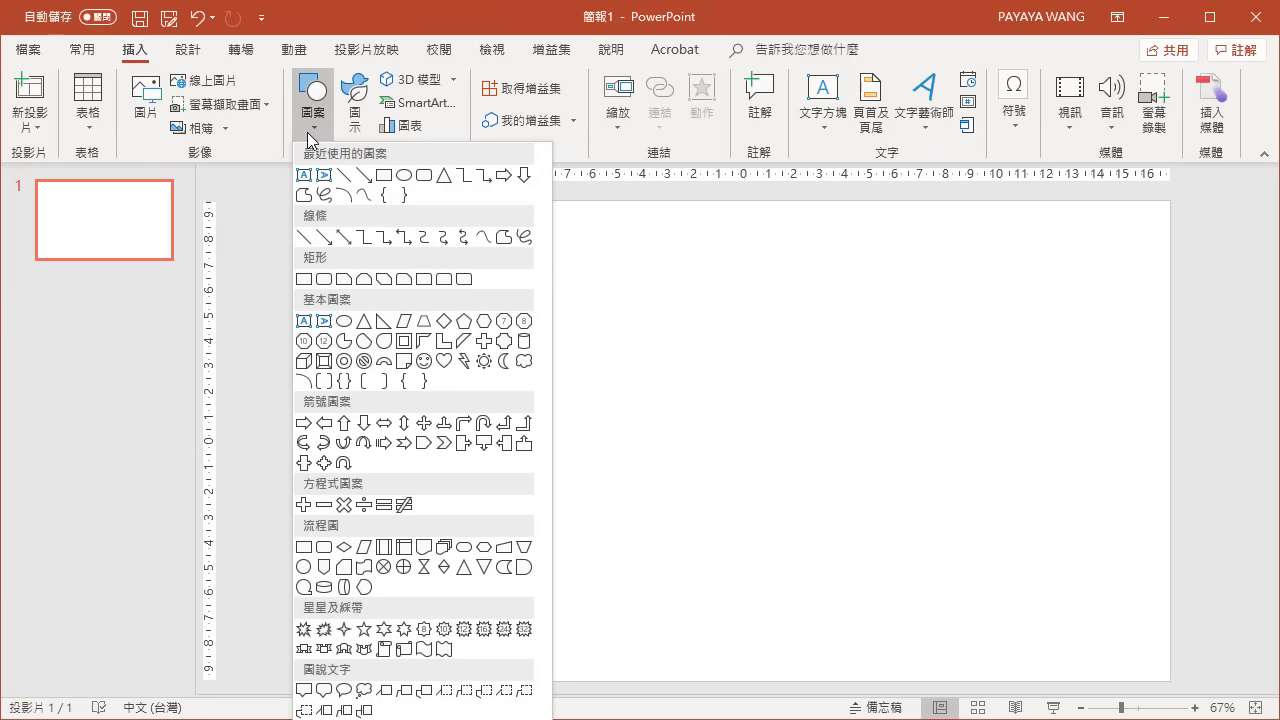
{"action": "left_click", "coordinate": [404, 177]}
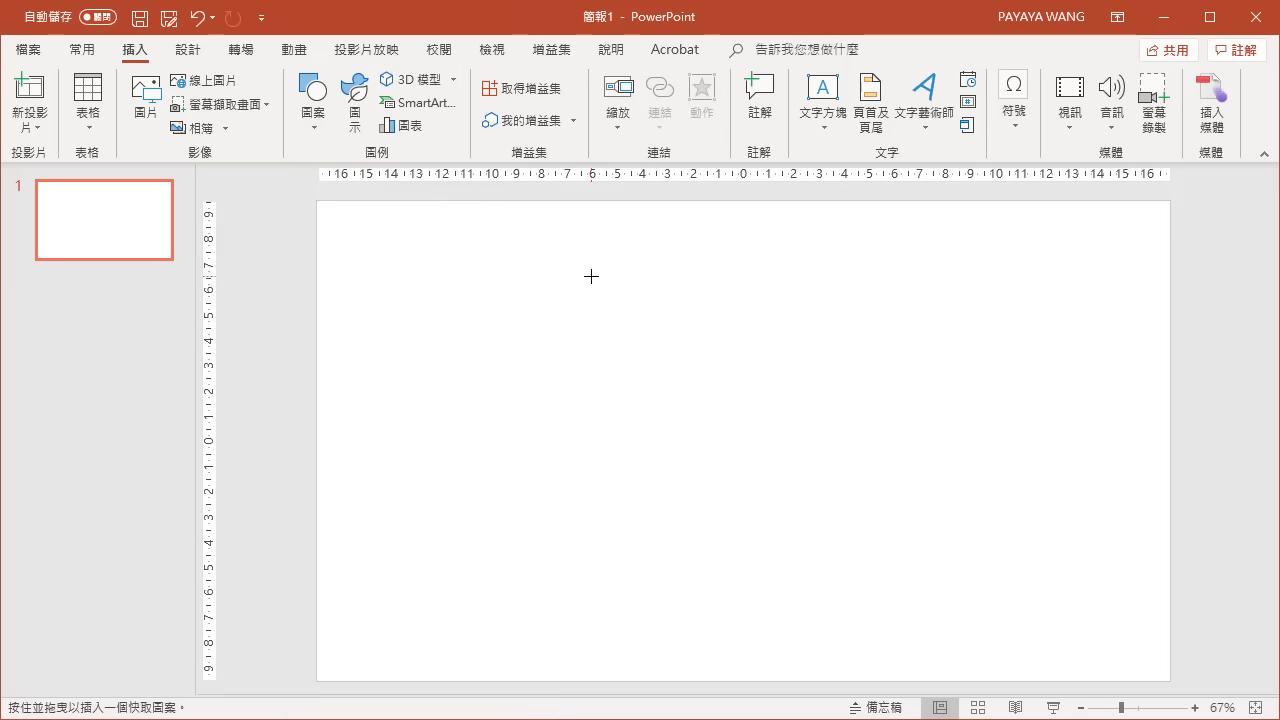
{"action": "left_click_drag", "start_coordinate": [591, 276], "coordinate": [671, 374]}
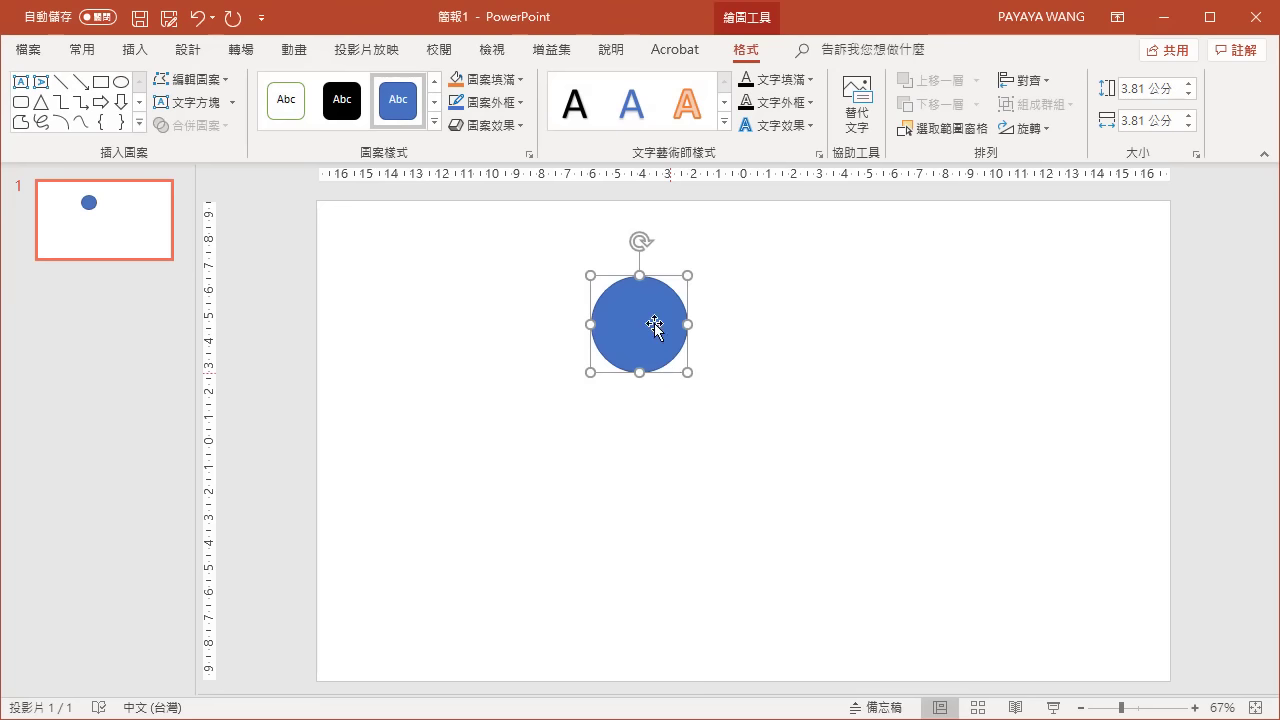
Fill the circle with the 爺爺 picture from file.
{"action": "left_click", "coordinate": [525, 86]}
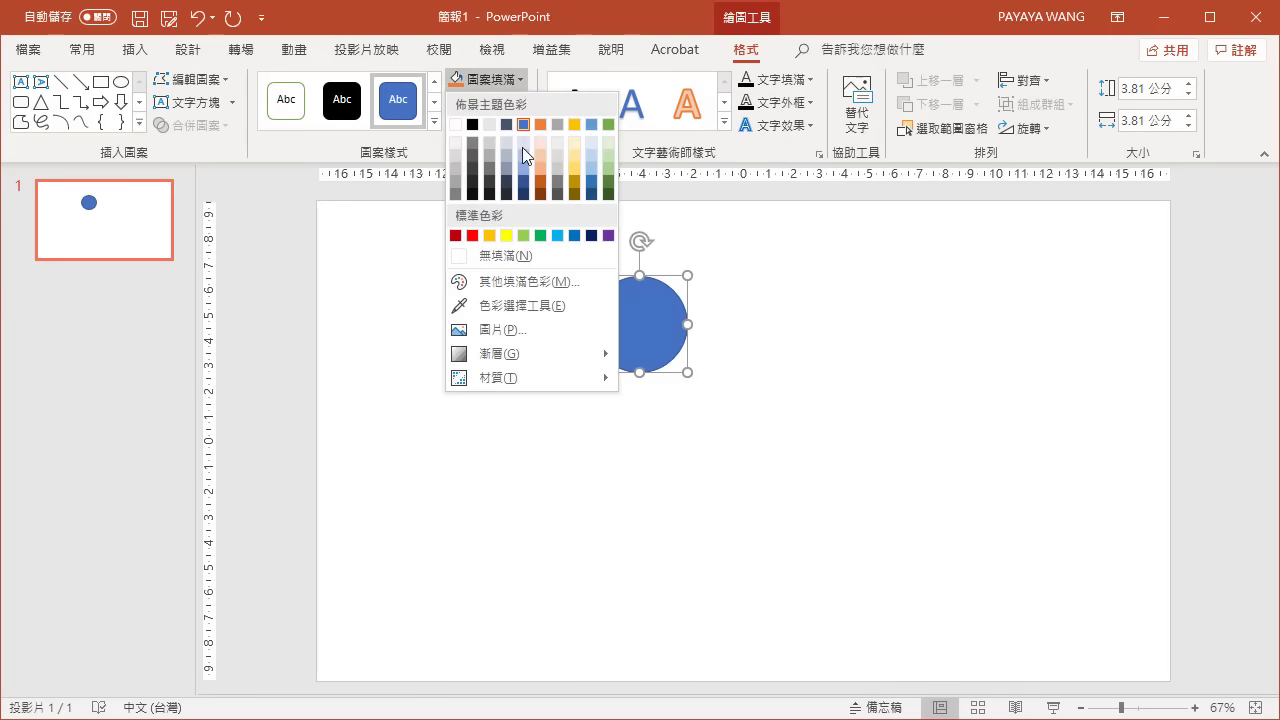
{"action": "left_click", "coordinate": [519, 330]}
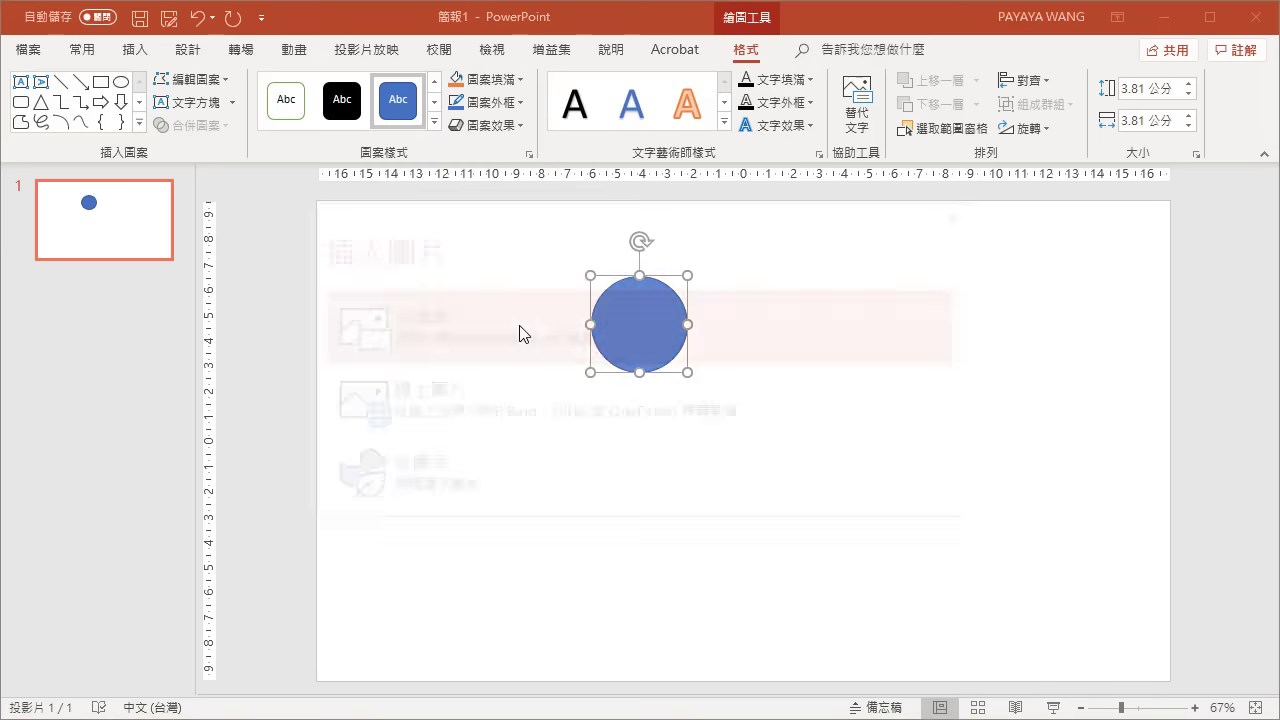
{"action": "left_click", "coordinate": [519, 325]}
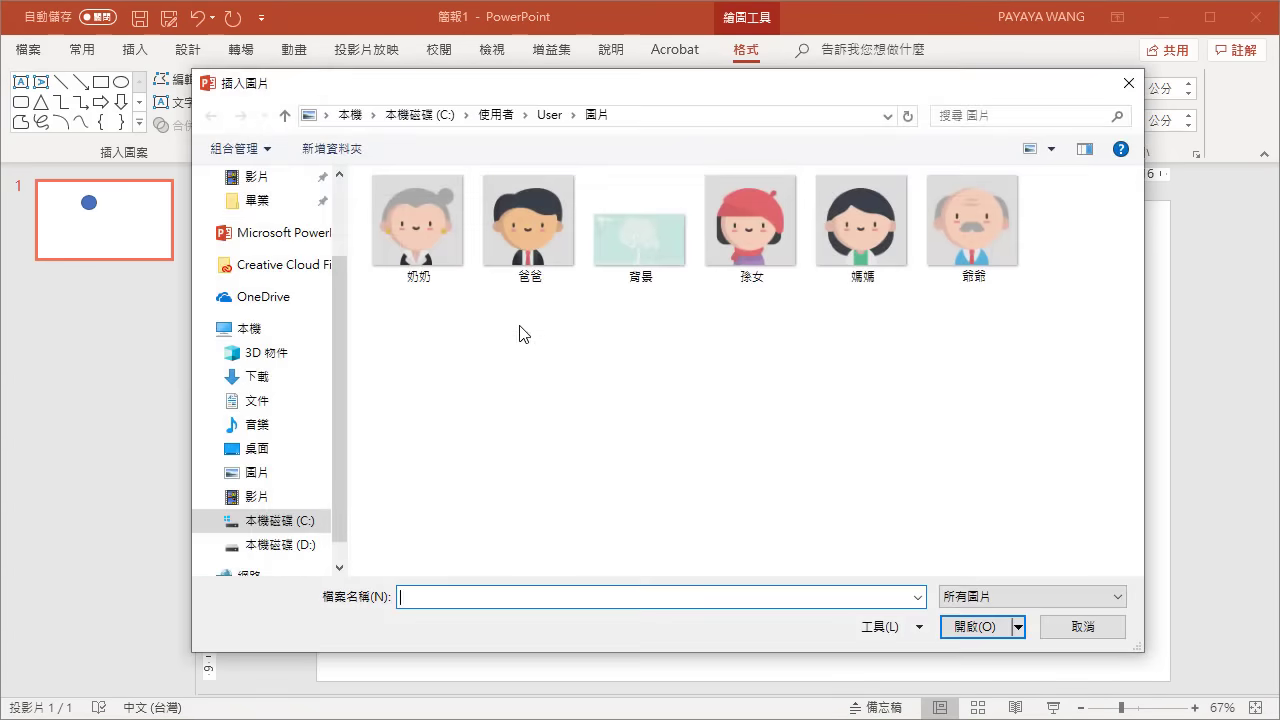
{"action": "left_click", "coordinate": [968, 260]}
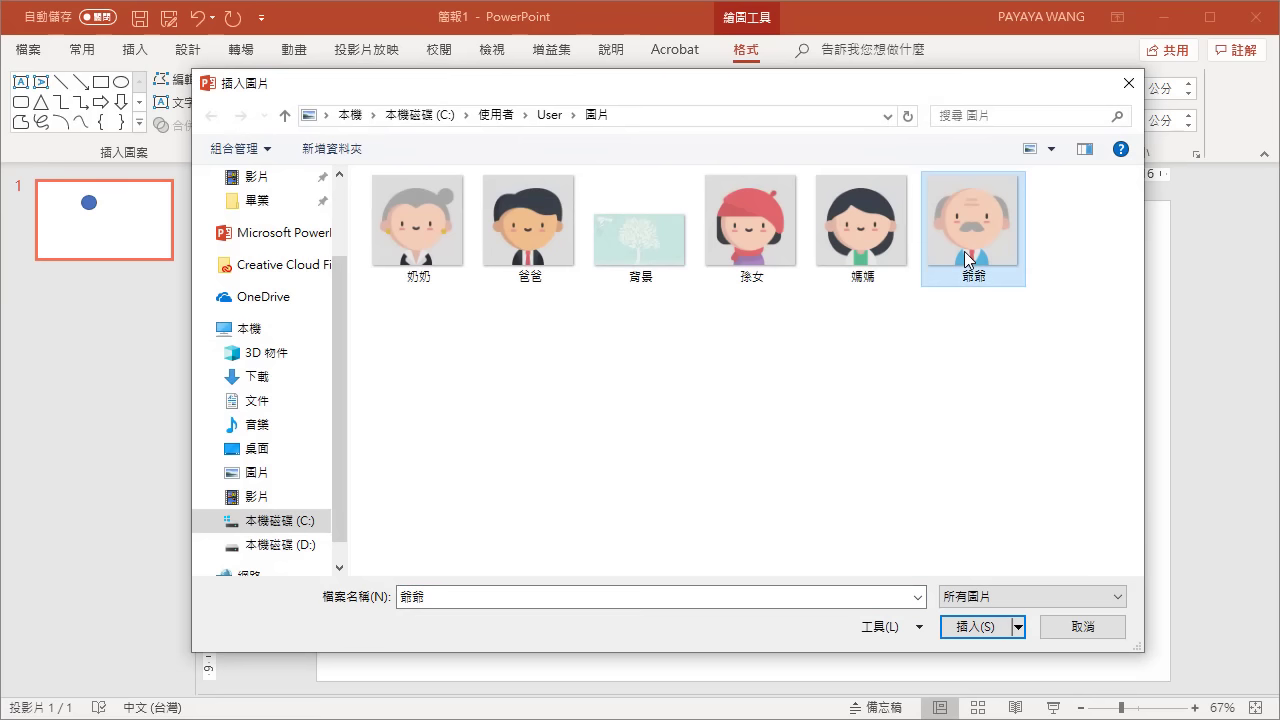
{"action": "left_click", "coordinate": [978, 627]}
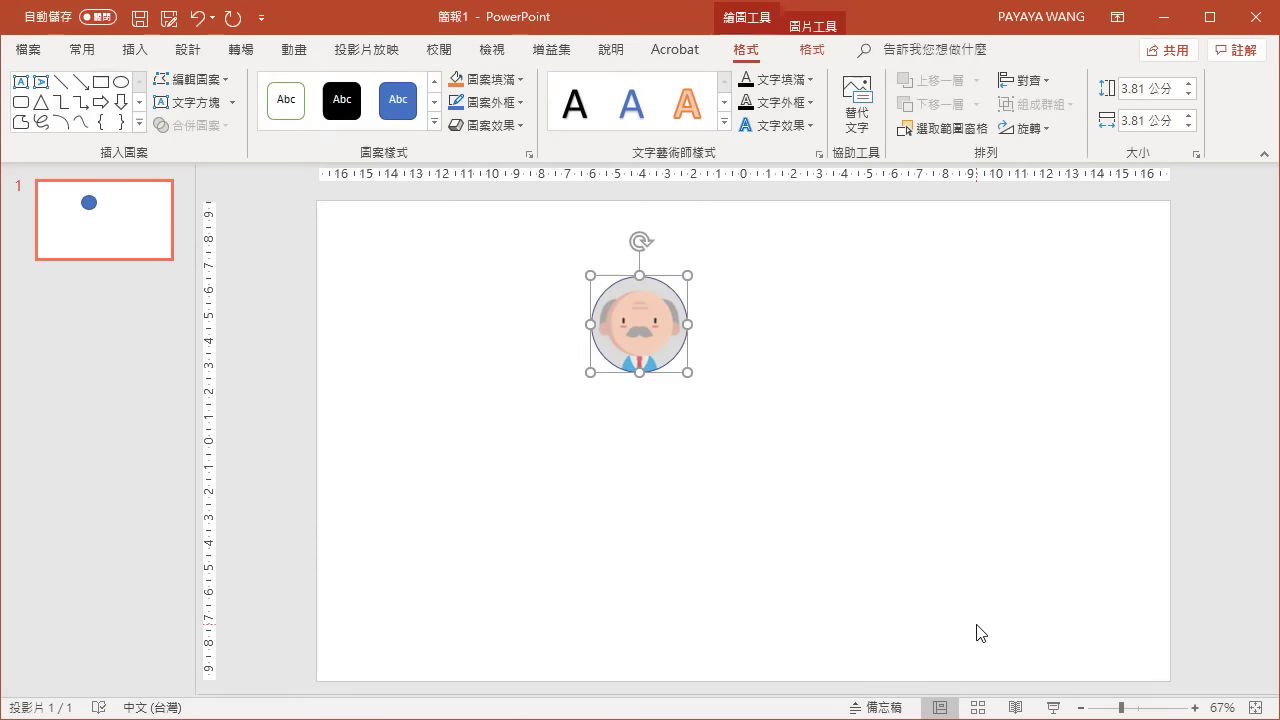
Give the grandpa circle a grey 2.25 pt outline and duplicate it.
{"action": "left_click", "coordinate": [519, 104]}
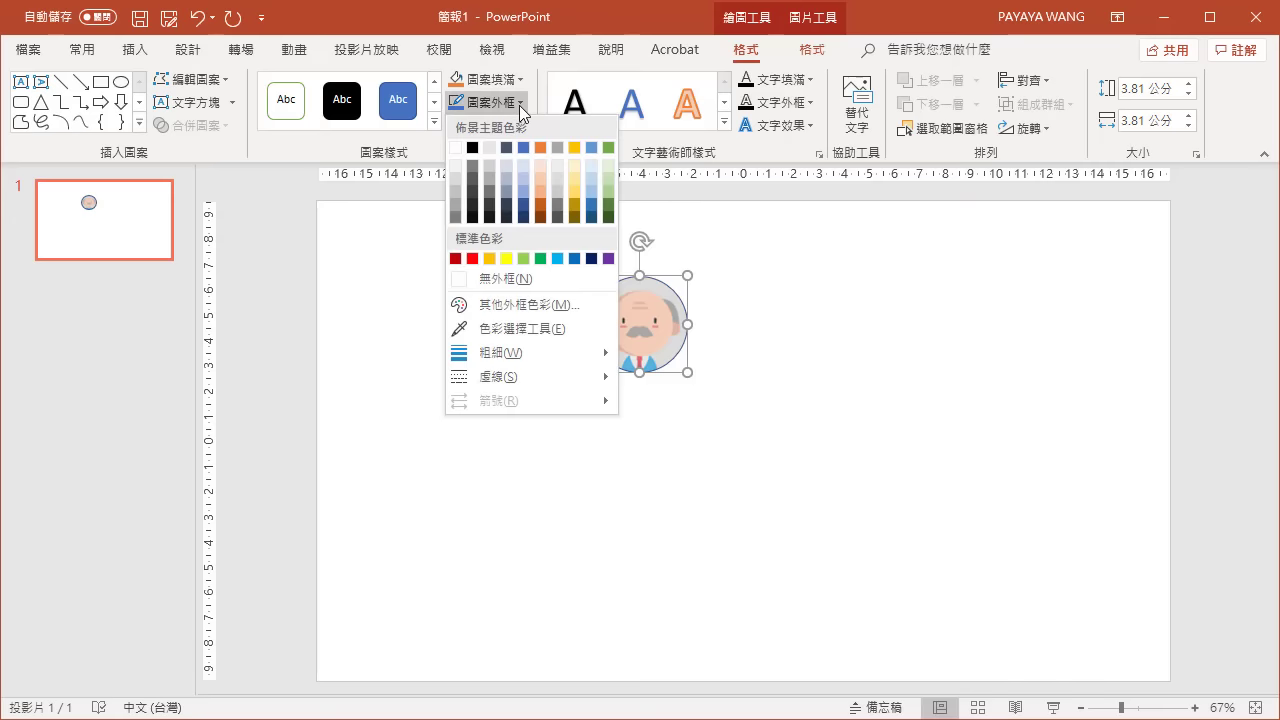
{"action": "left_click", "coordinate": [564, 217]}
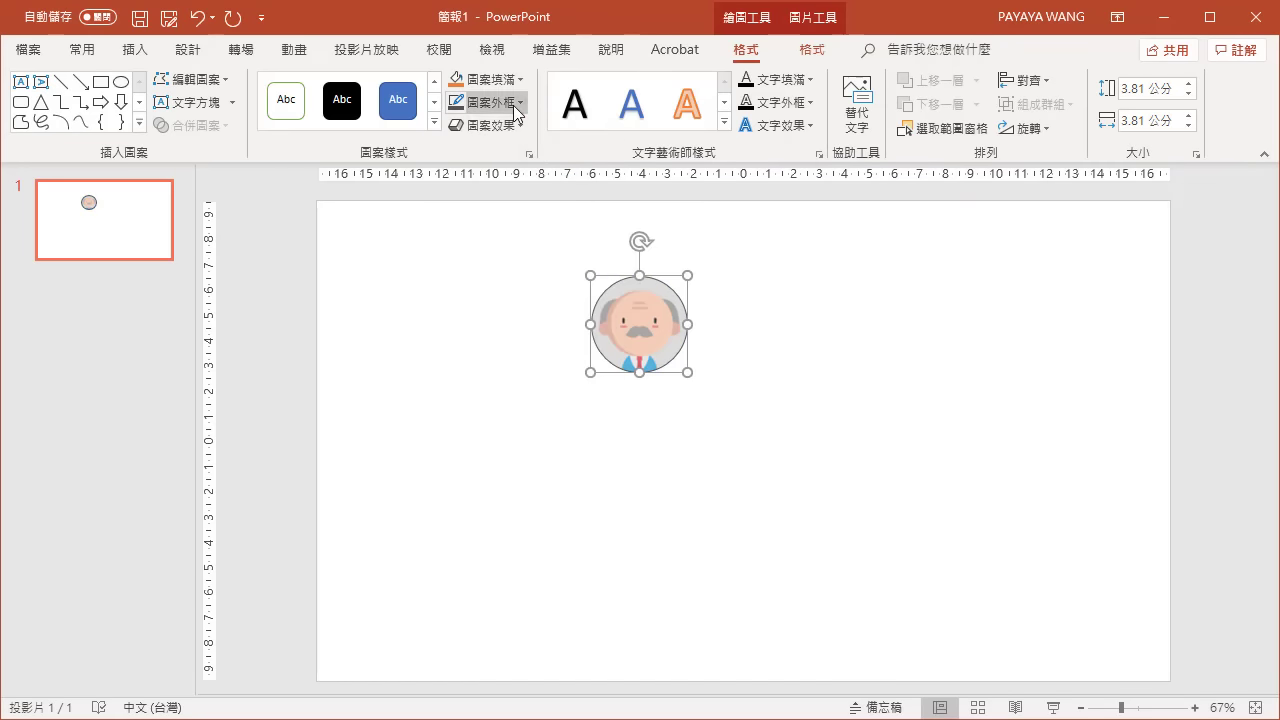
{"action": "left_click", "coordinate": [513, 105]}
{"action": "mouse_move", "coordinate": [509, 354]}
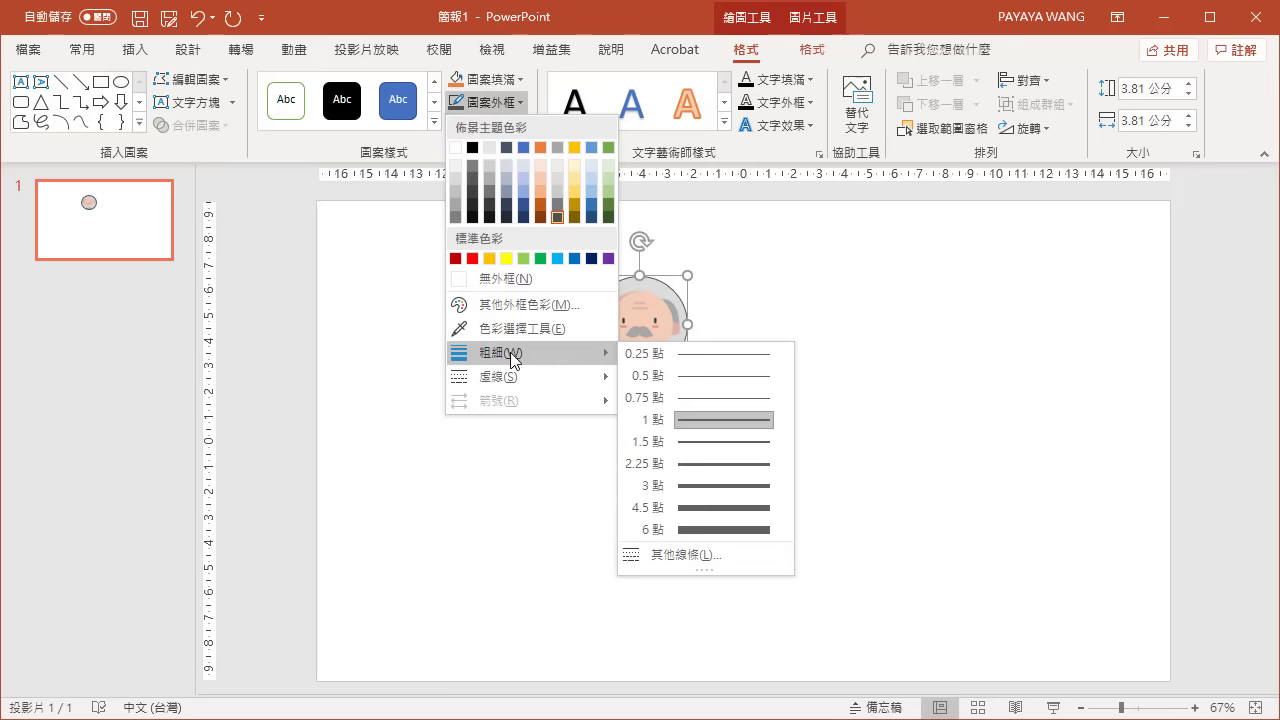
{"action": "left_click", "coordinate": [667, 465]}
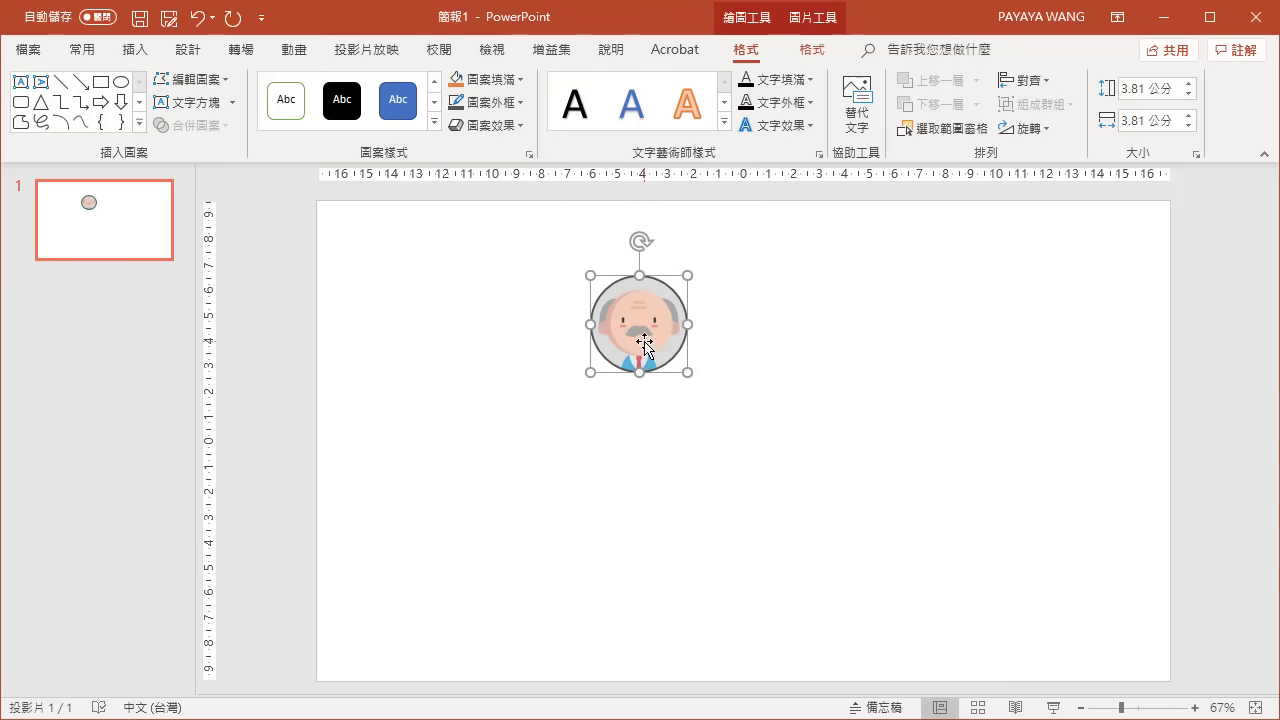
{"action": "mouse_move", "coordinate": [643, 343]}
{"action": "left_mouse_down"}
{"action": "mouse_move", "coordinate": [803, 342]}
{"action": "mouse_move", "coordinate": [718, 464]}
{"action": "left_mouse_up"}
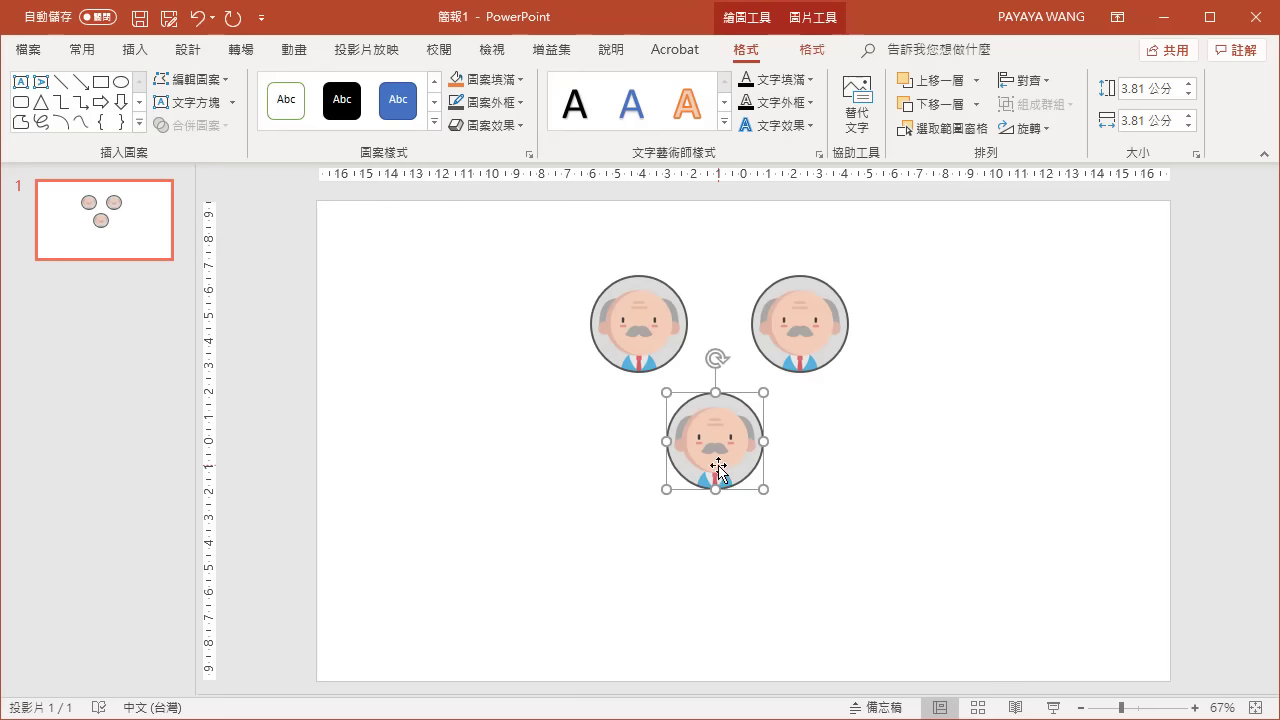
Refill the bottom copy with the 爸爸 picture and the top-right copy with 奶奶.
{"action": "left_click", "coordinate": [518, 86]}
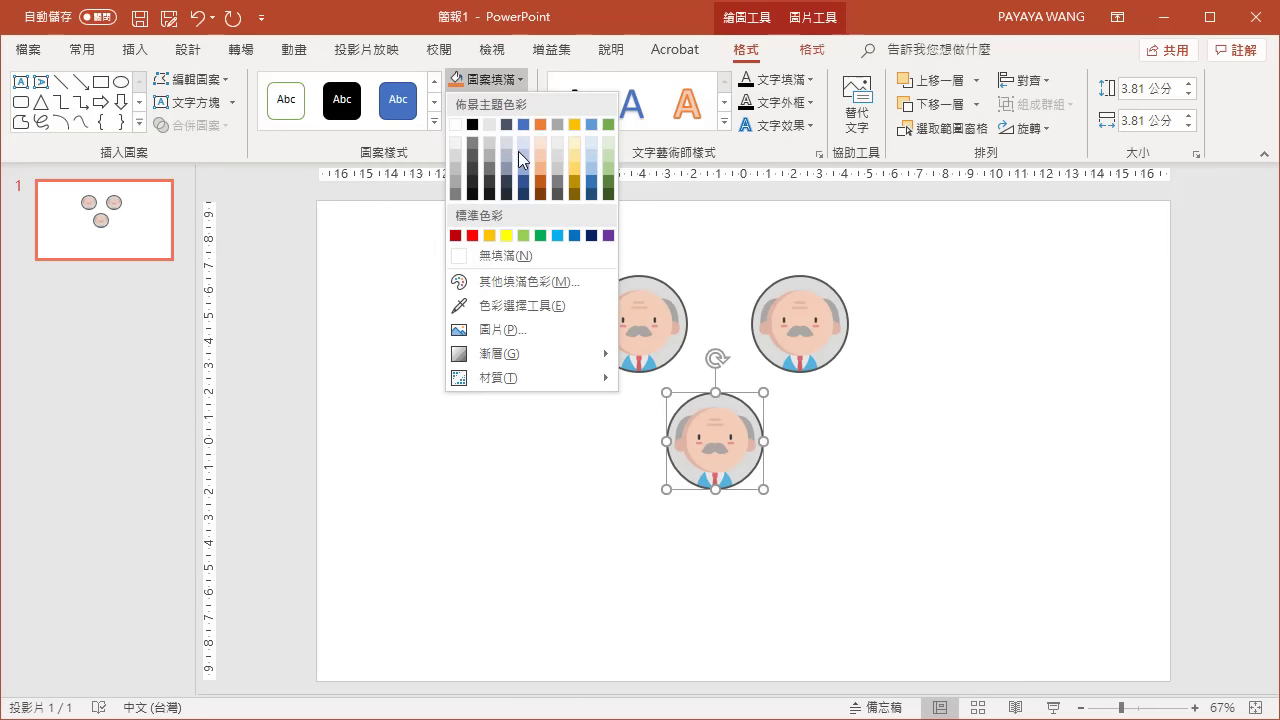
{"action": "left_click", "coordinate": [512, 326]}
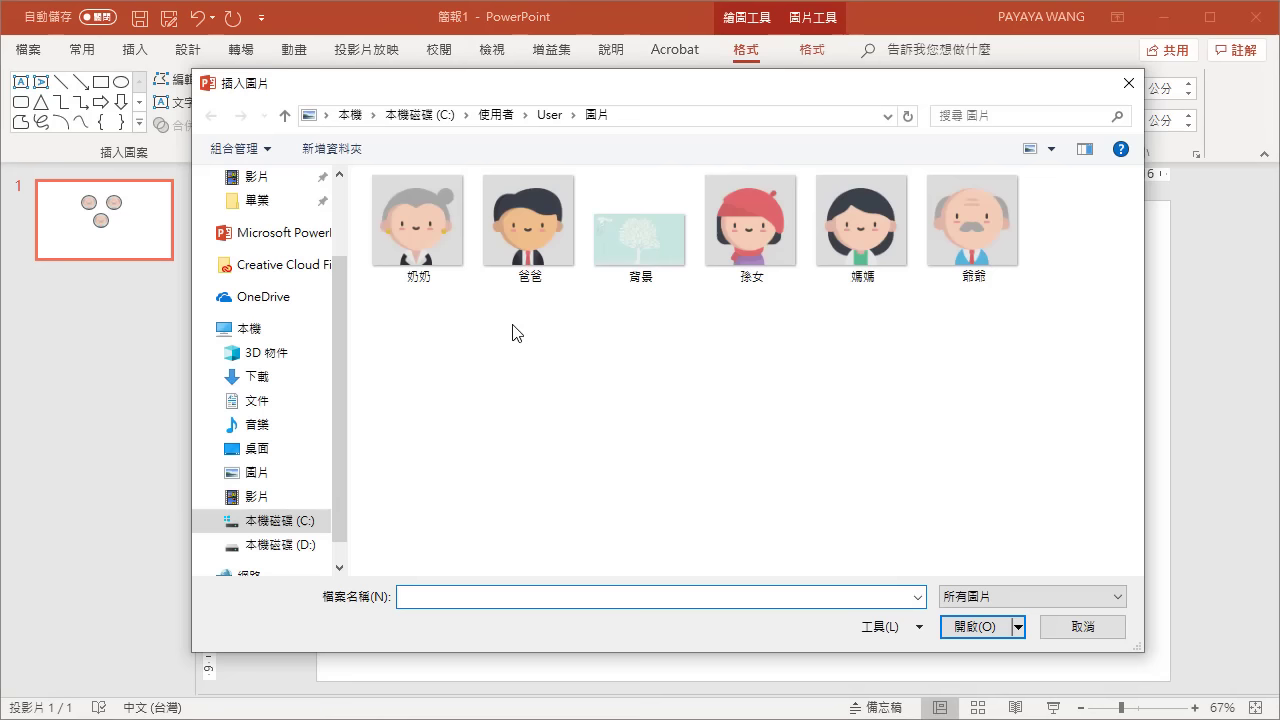
{"action": "left_click", "coordinate": [530, 265]}
{"action": "double_click", "coordinate": [530, 265]}
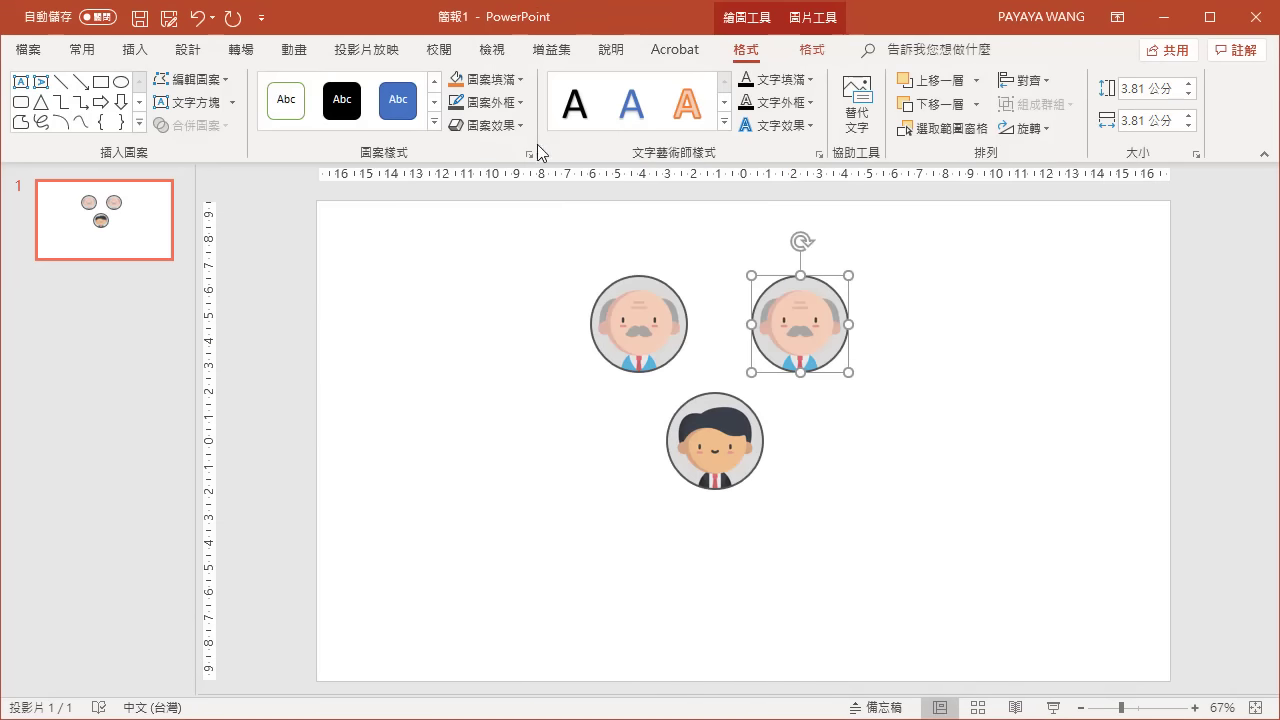
{"action": "left_click", "coordinate": [518, 86]}
{"action": "left_click", "coordinate": [512, 330]}
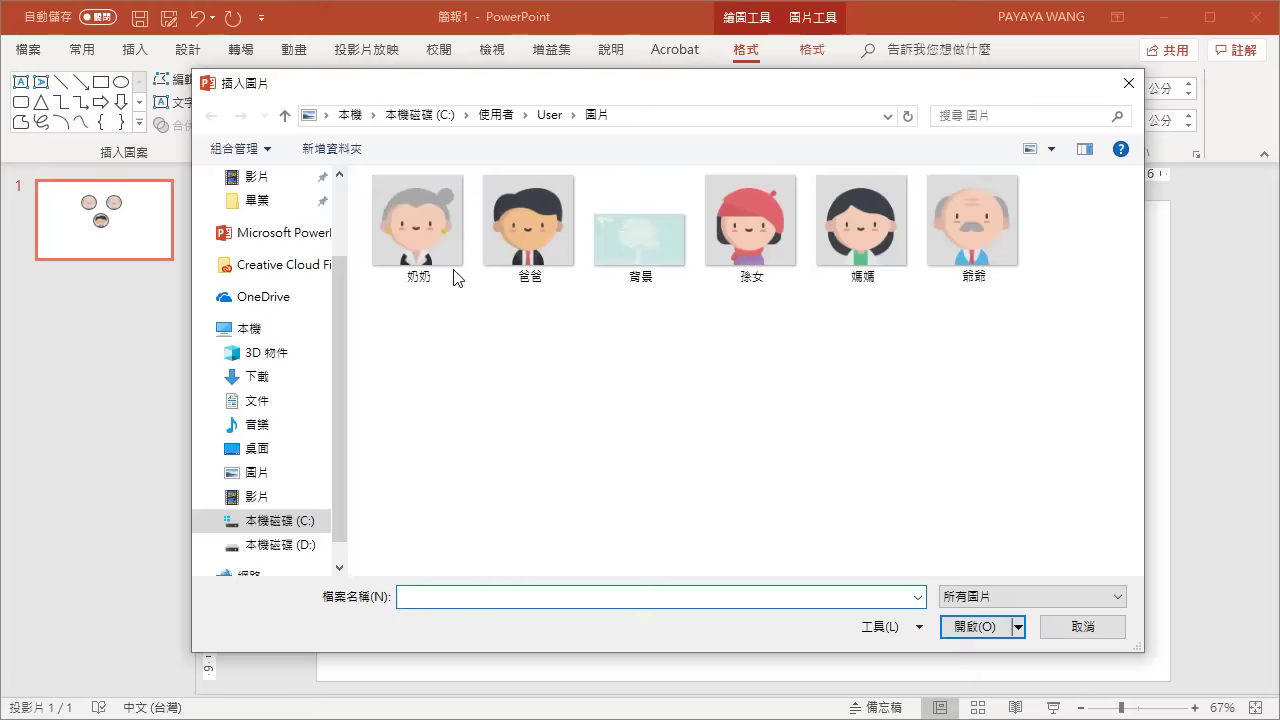
{"action": "left_click", "coordinate": [441, 242]}
{"action": "double_click", "coordinate": [441, 242]}
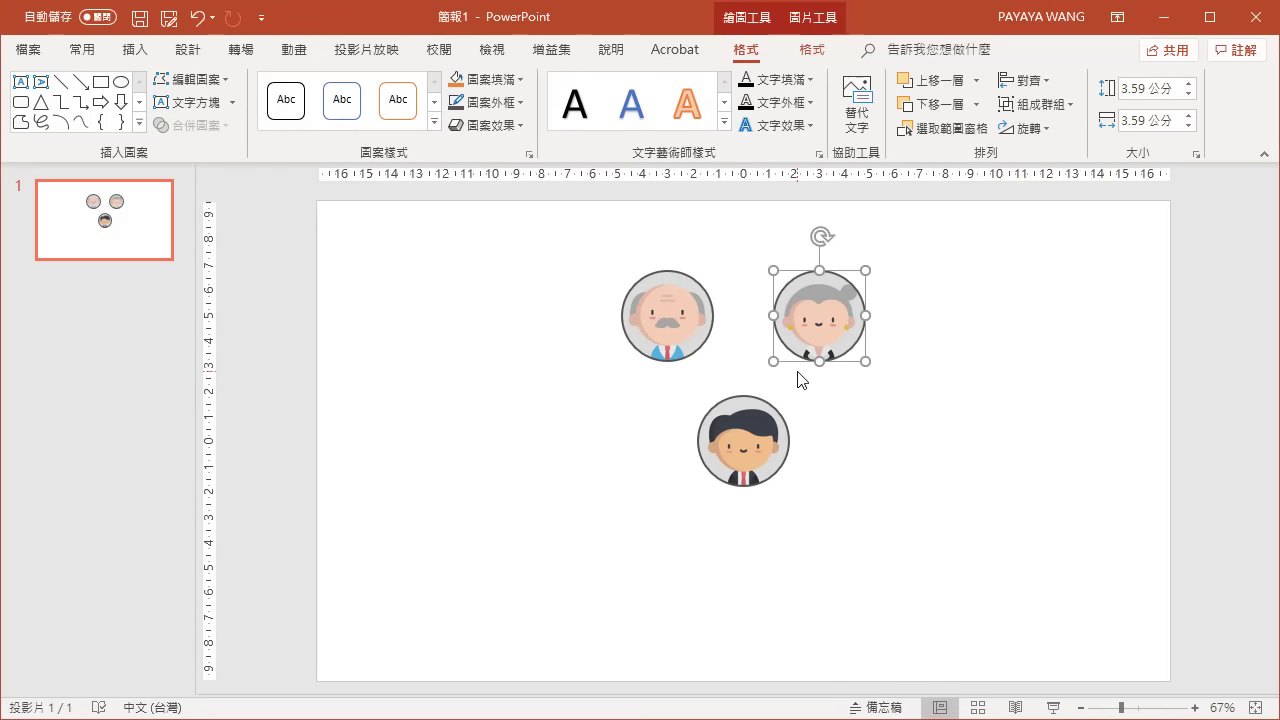
{"action": "left_click", "coordinate": [62, 83]}
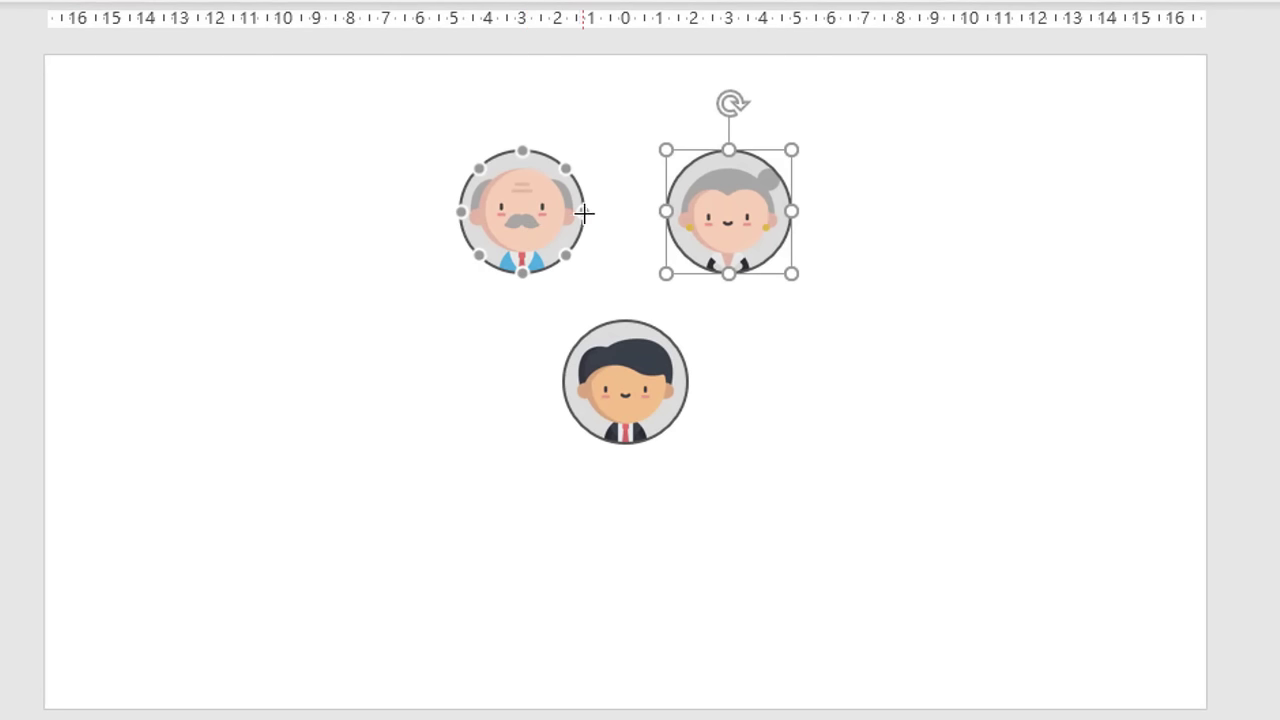
Draw a line from grandpa to grandma, then a line up from dad, and reposition dad.
{"action": "mouse_move", "coordinate": [581, 210]}
{"action": "left_mouse_down"}
{"action": "mouse_move", "coordinate": [666, 212]}
{"action": "mouse_move", "coordinate": [948, 172]}
{"action": "mouse_move", "coordinate": [951, 150]}
{"action": "left_mouse_up"}
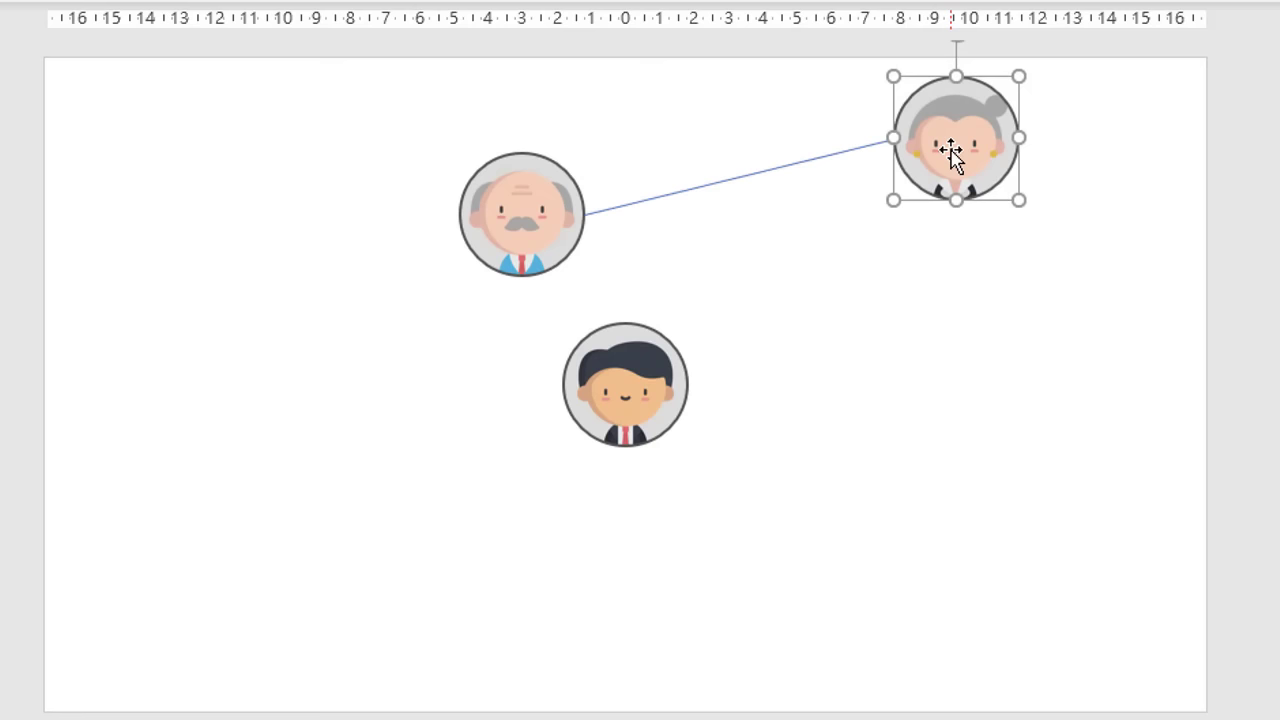
{"action": "key", "text": "ctrl+z"}
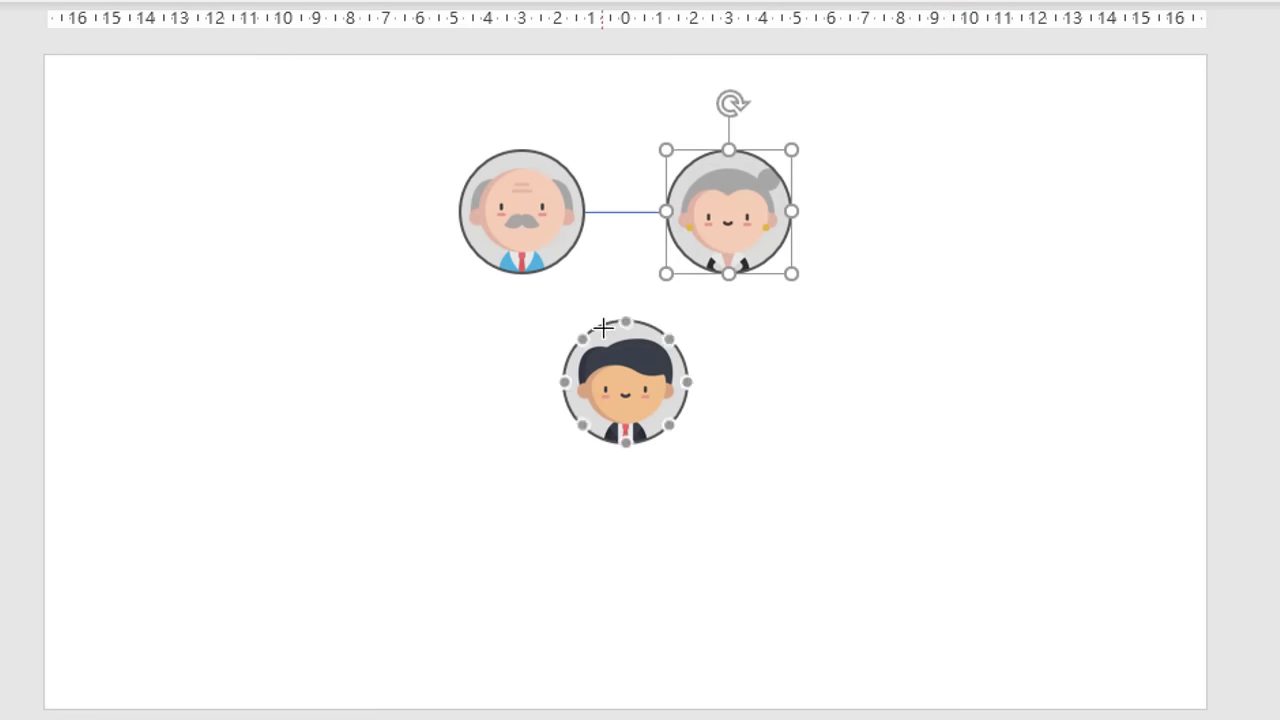
{"action": "left_click_drag", "start_coordinate": [622, 323], "coordinate": [626, 212]}
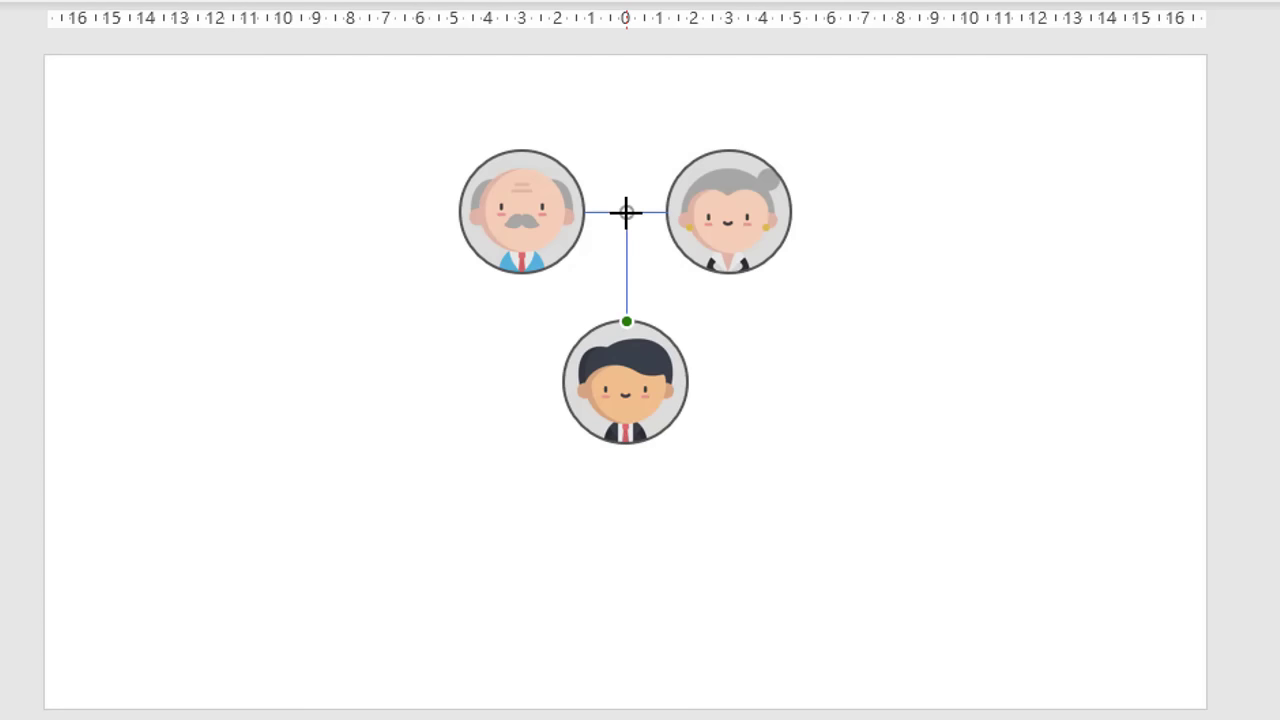
{"action": "left_click_drag", "start_coordinate": [609, 363], "coordinate": [835, 447]}
{"action": "left_click", "coordinate": [744, 452]}
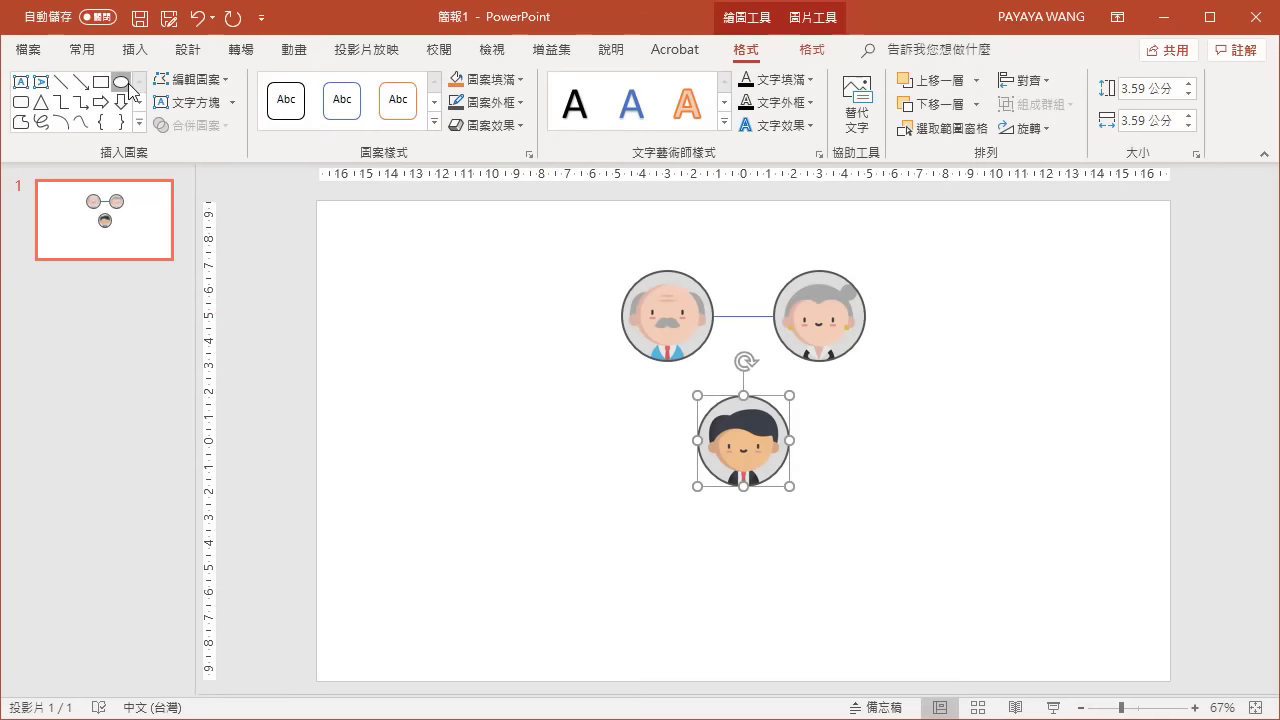
Draw a small circle at the line's midpoint with no fill and no outline.
{"action": "left_click", "coordinate": [121, 81]}
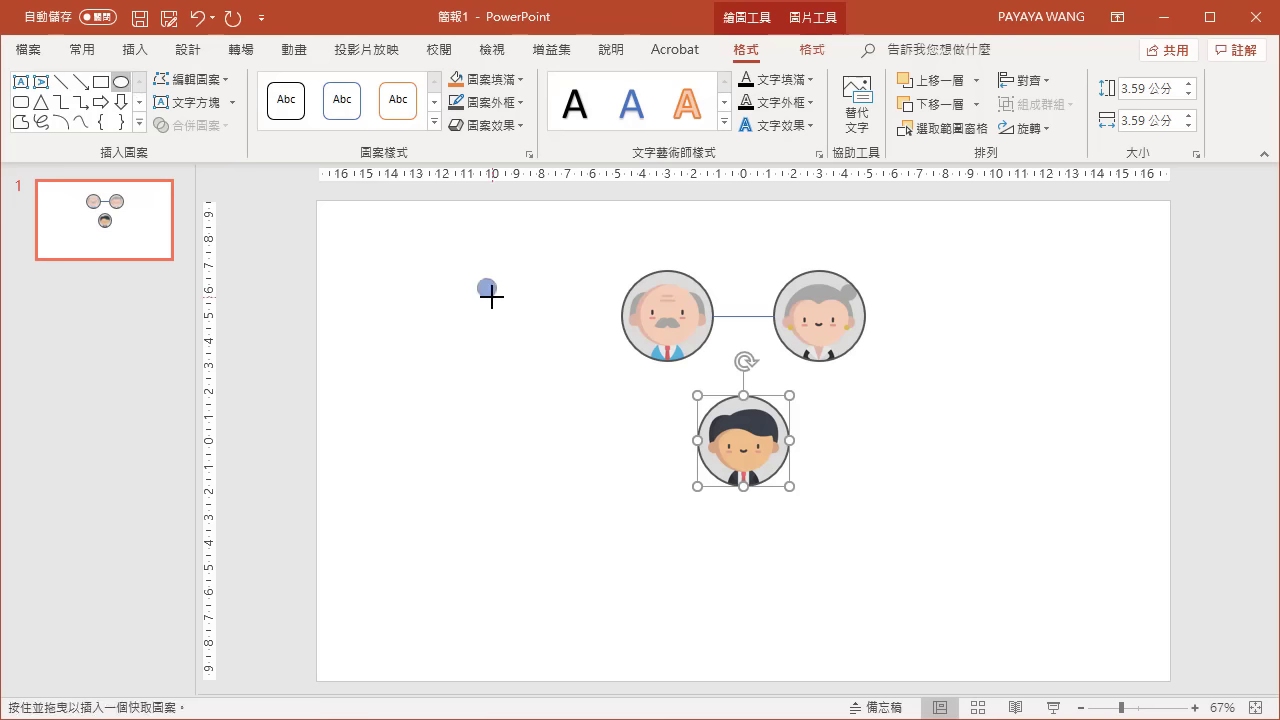
{"action": "mouse_move", "coordinate": [478, 279]}
{"action": "left_mouse_down"}
{"action": "mouse_move", "coordinate": [497, 298]}
{"action": "mouse_move", "coordinate": [745, 309]}
{"action": "left_mouse_up"}
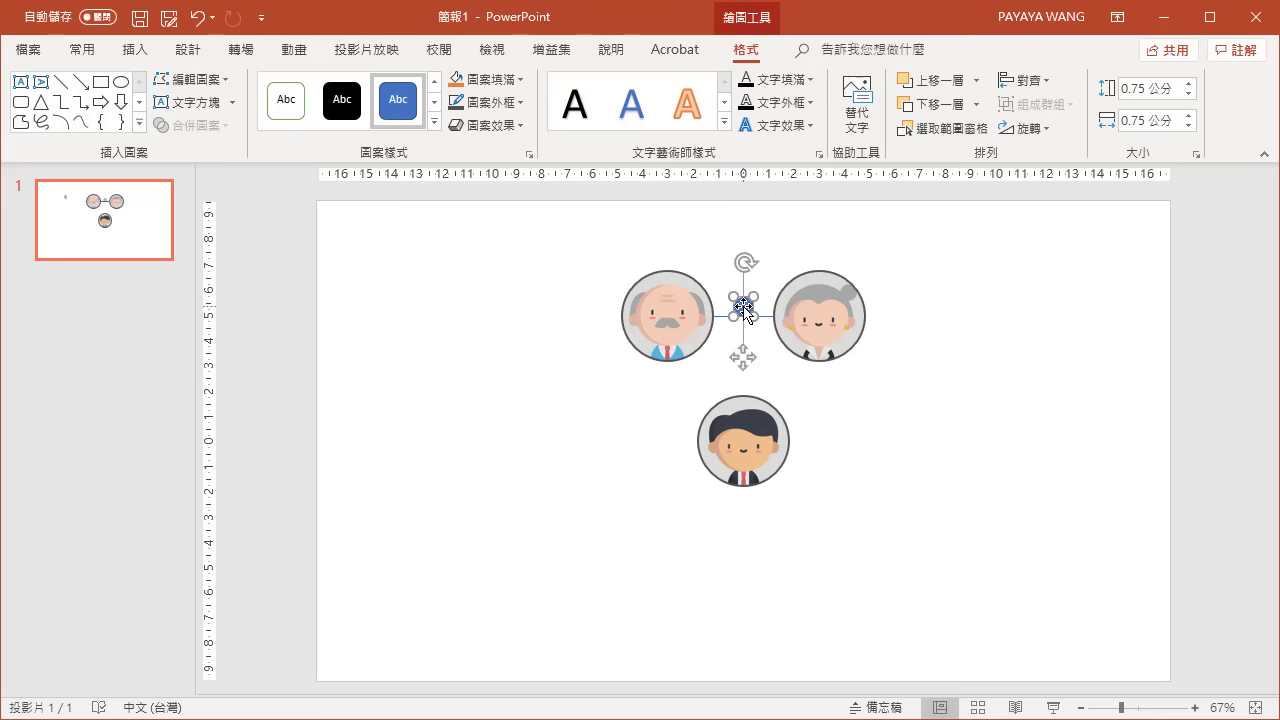
{"action": "left_click", "coordinate": [519, 81]}
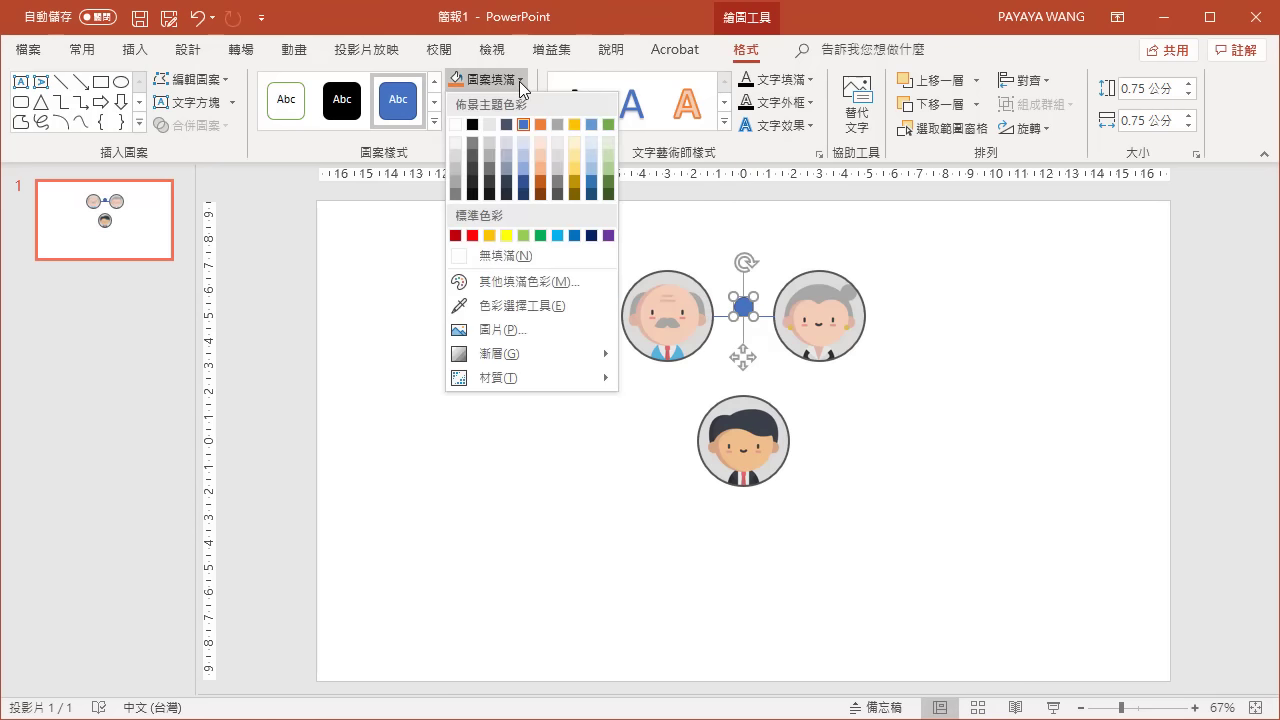
{"action": "left_click", "coordinate": [507, 256]}
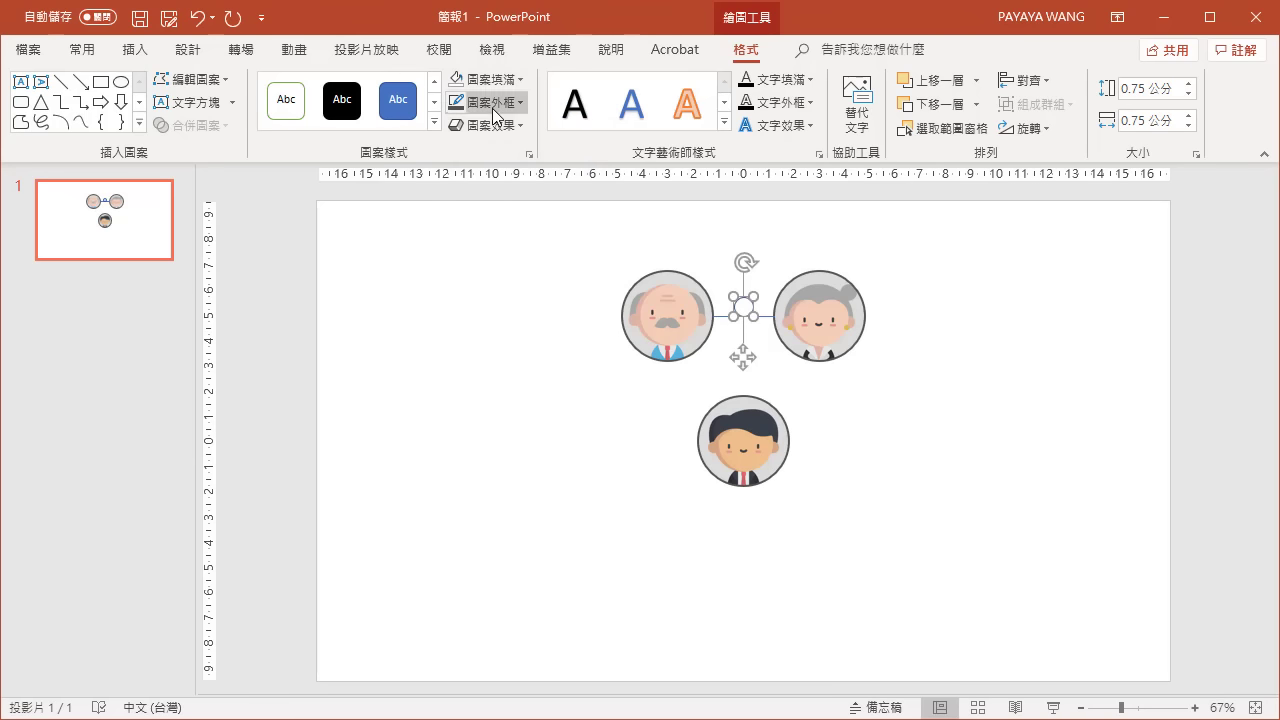
{"action": "left_click", "coordinate": [491, 103]}
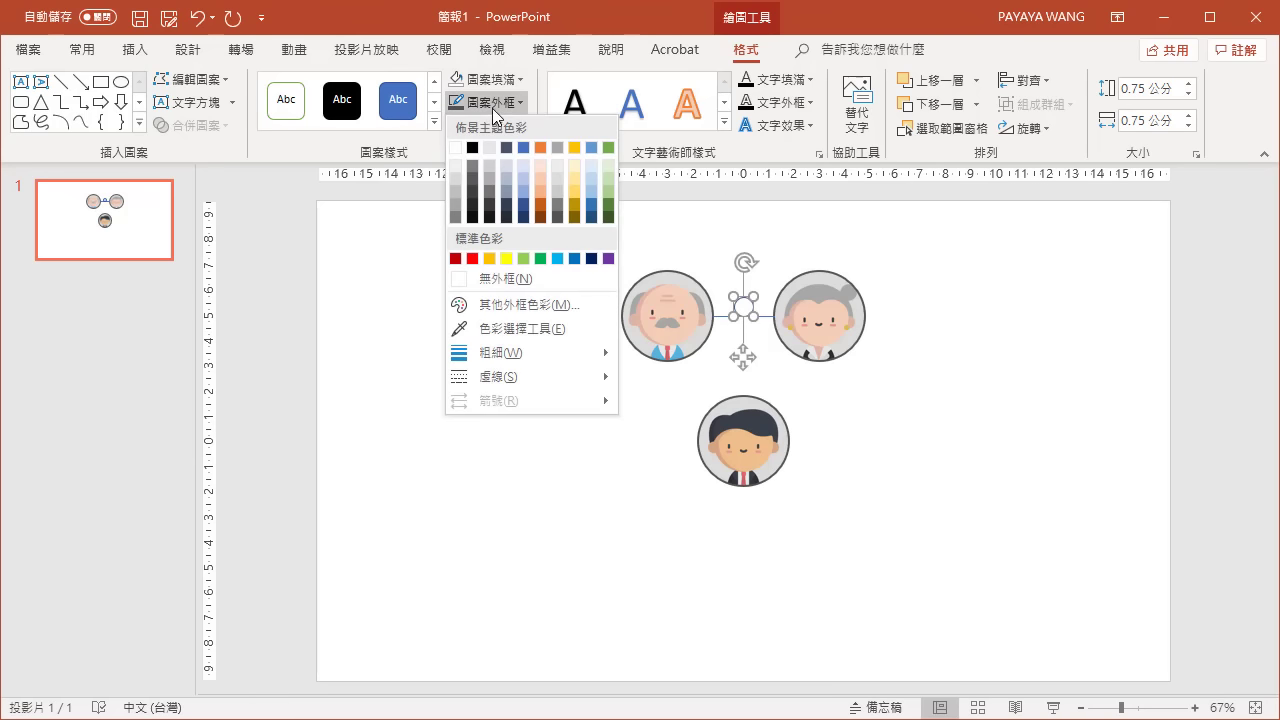
{"action": "left_click", "coordinate": [486, 283]}
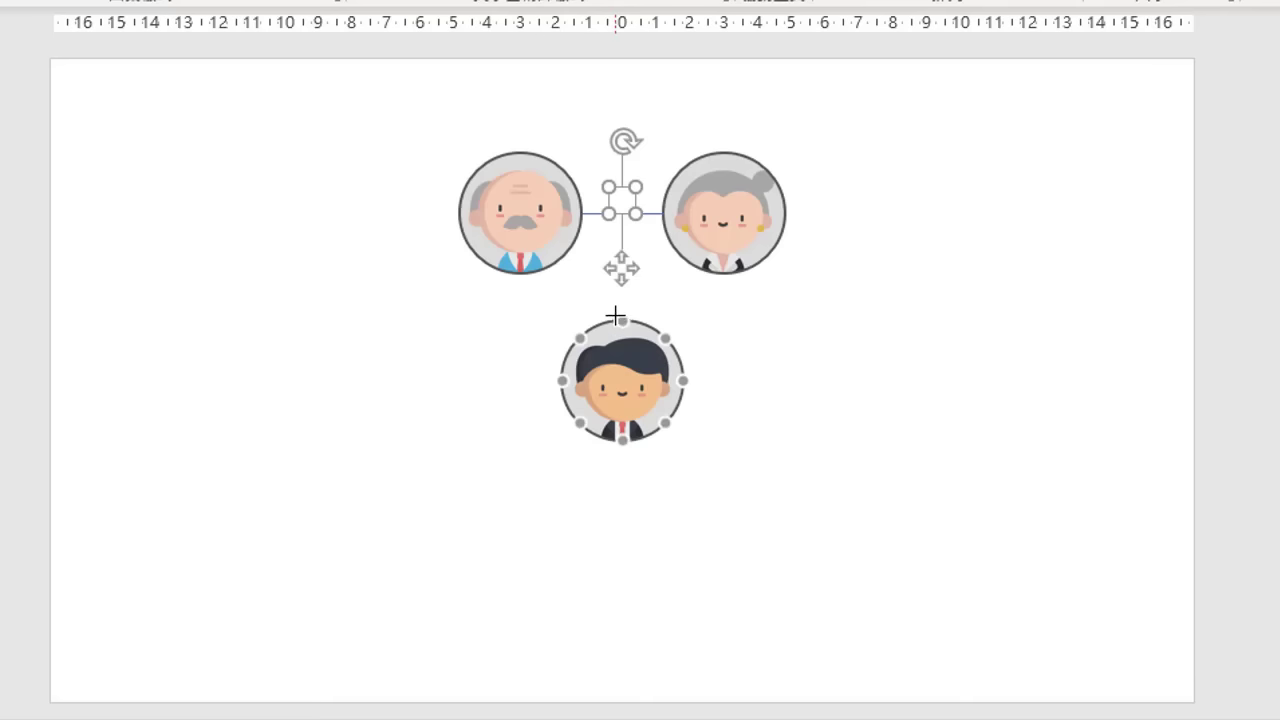
Move dad's avatar beneath grandma and delete the diagonal line.
{"action": "left_click_drag", "start_coordinate": [623, 321], "coordinate": [623, 213]}
{"action": "left_click_drag", "start_coordinate": [609, 400], "coordinate": [716, 418]}
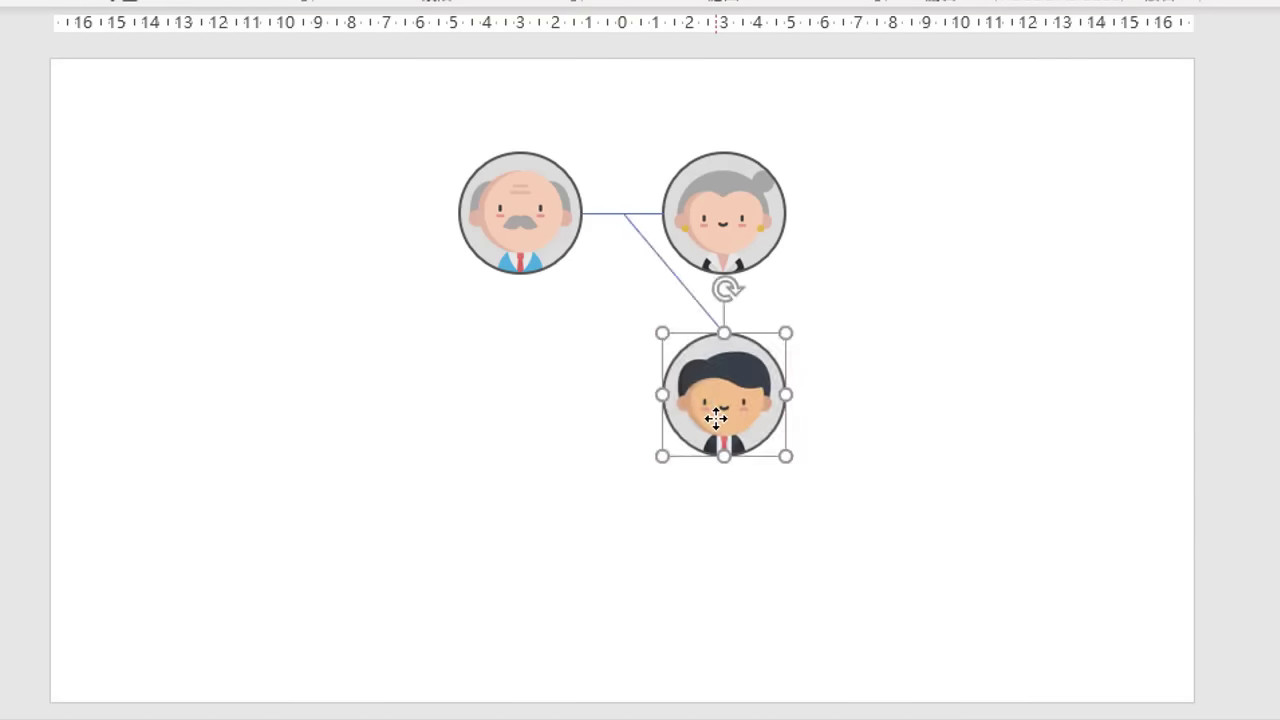
{"action": "left_click", "coordinate": [712, 320]}
{"action": "key", "text": "Delete"}
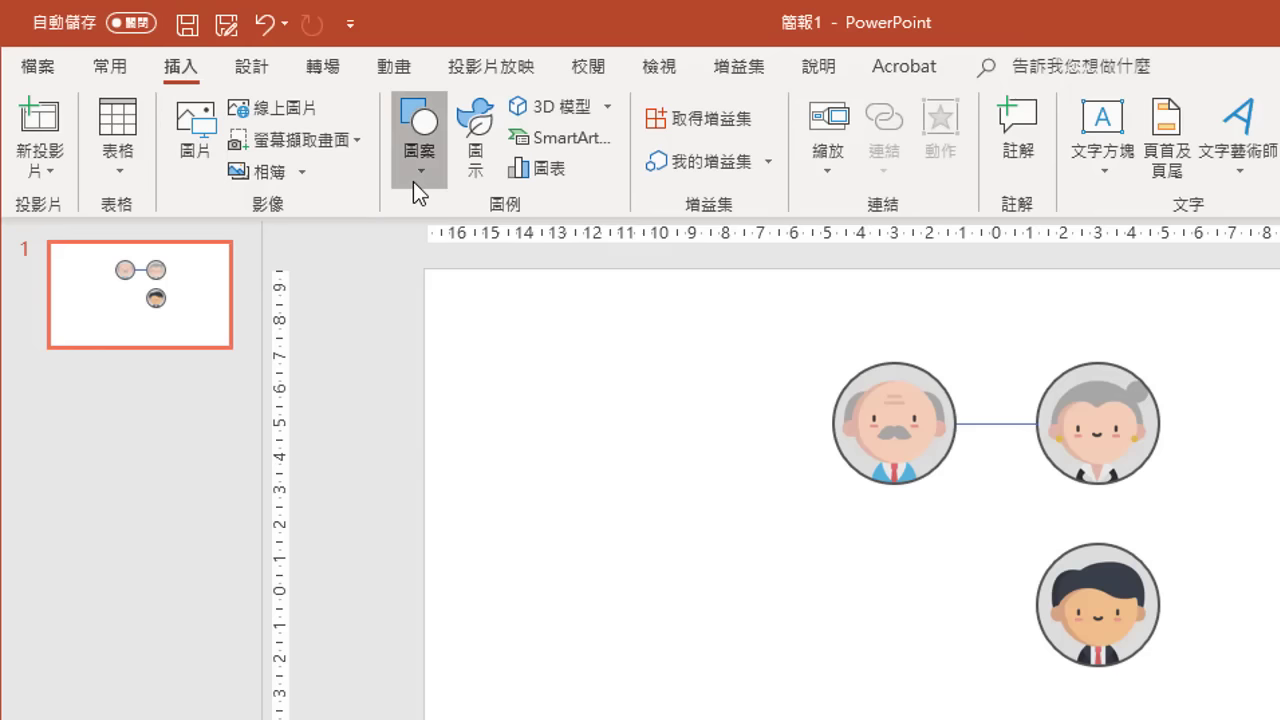
Draw an elbow connector from the midpoint circle to dad and lower its bend.
{"action": "left_click", "coordinate": [413, 181]}
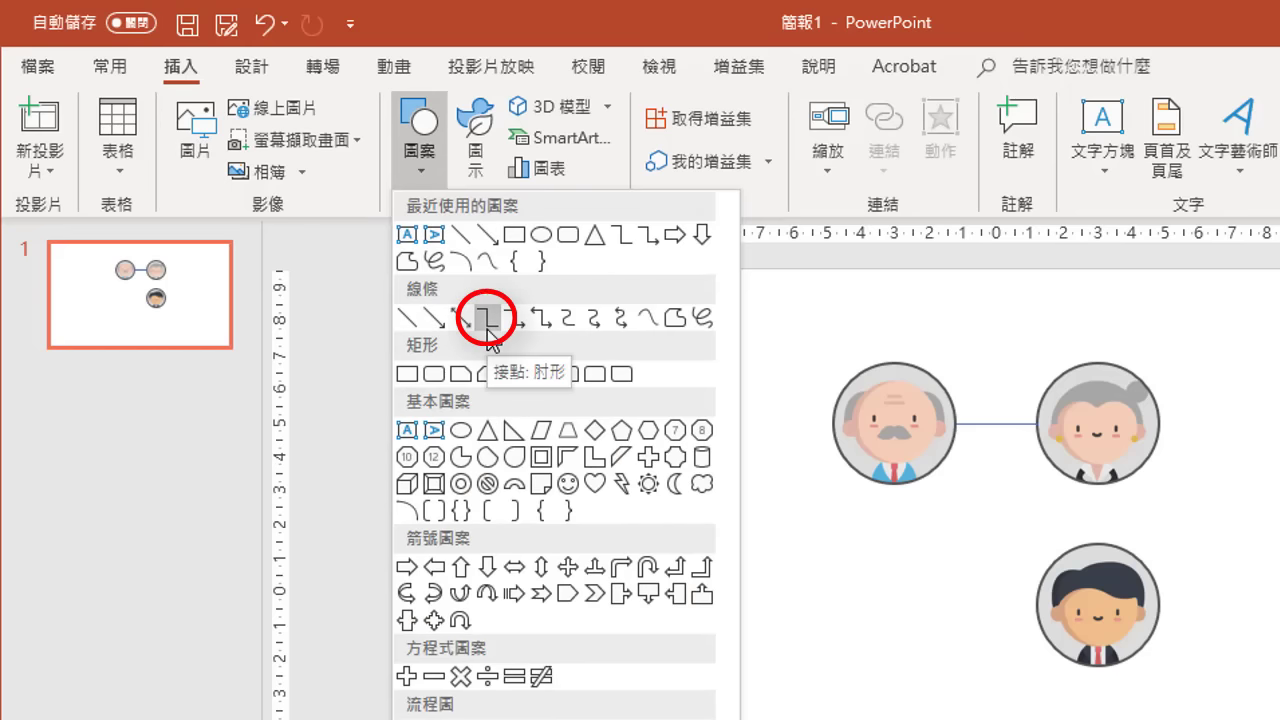
{"action": "left_click", "coordinate": [488, 328]}
{"action": "left_click_drag", "start_coordinate": [623, 213], "coordinate": [719, 333]}
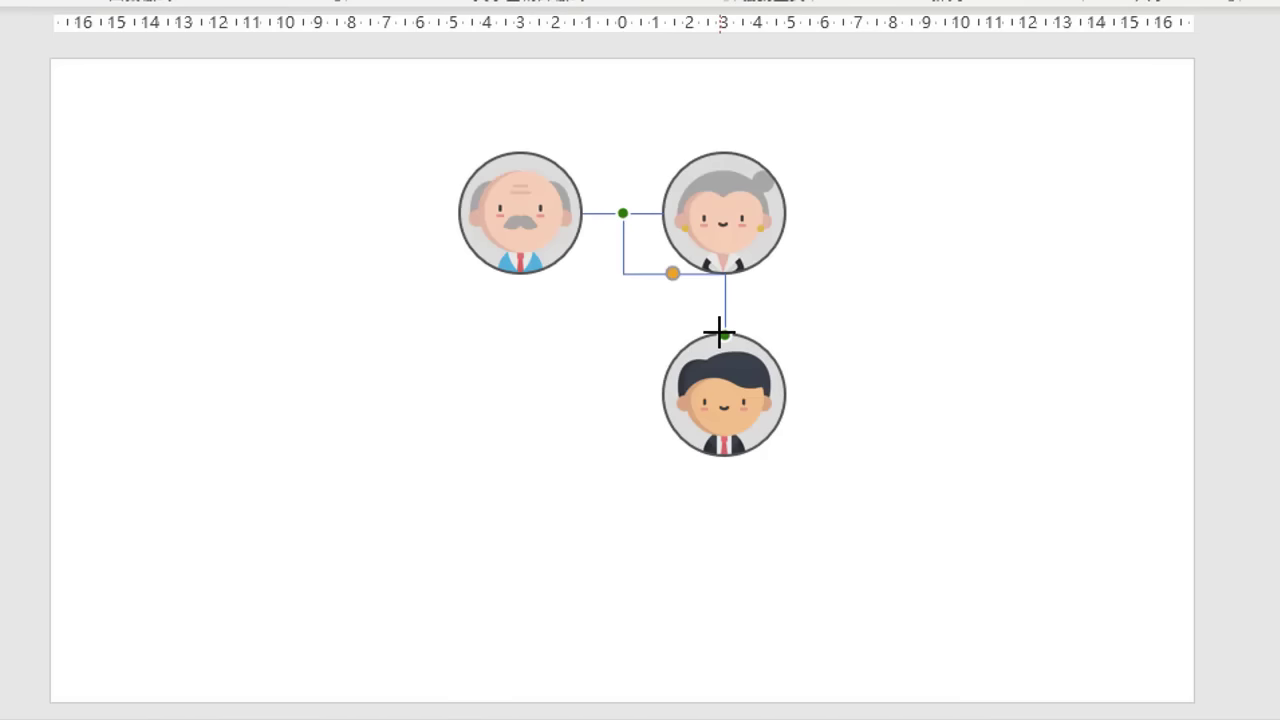
{"action": "left_click_drag", "start_coordinate": [674, 292], "coordinate": [673, 306]}
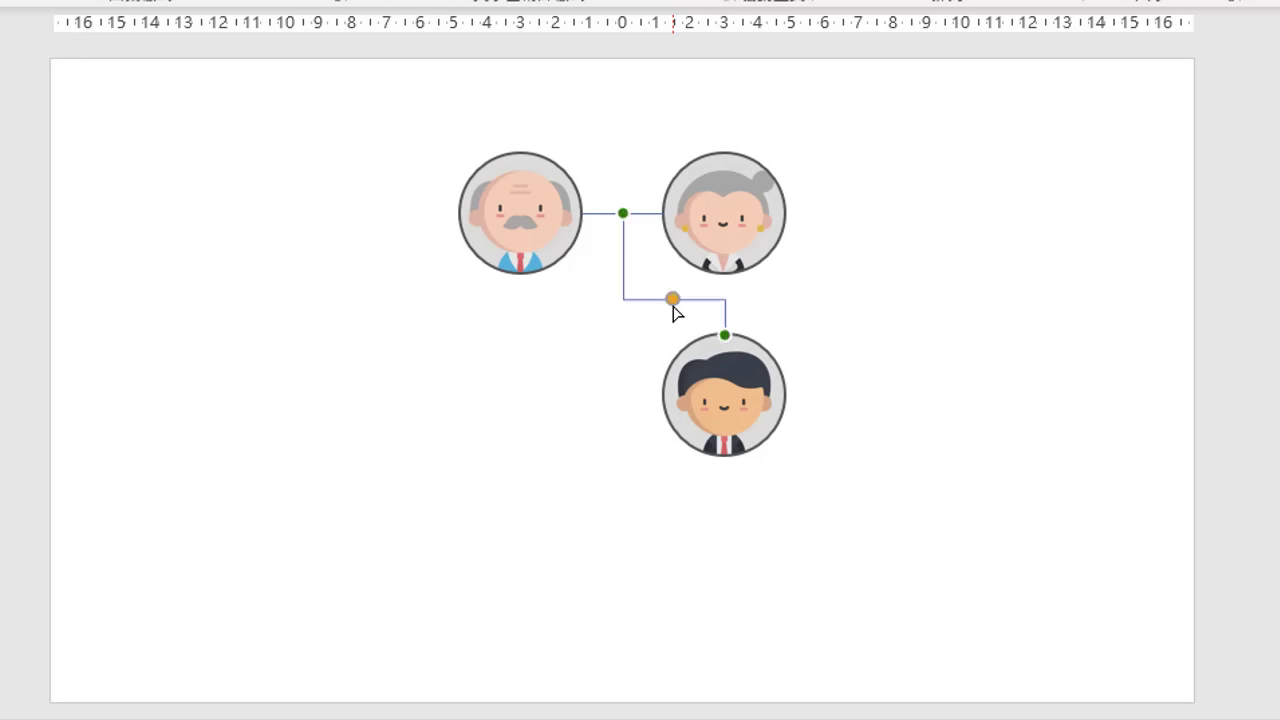
{"action": "key", "text": "Right"}
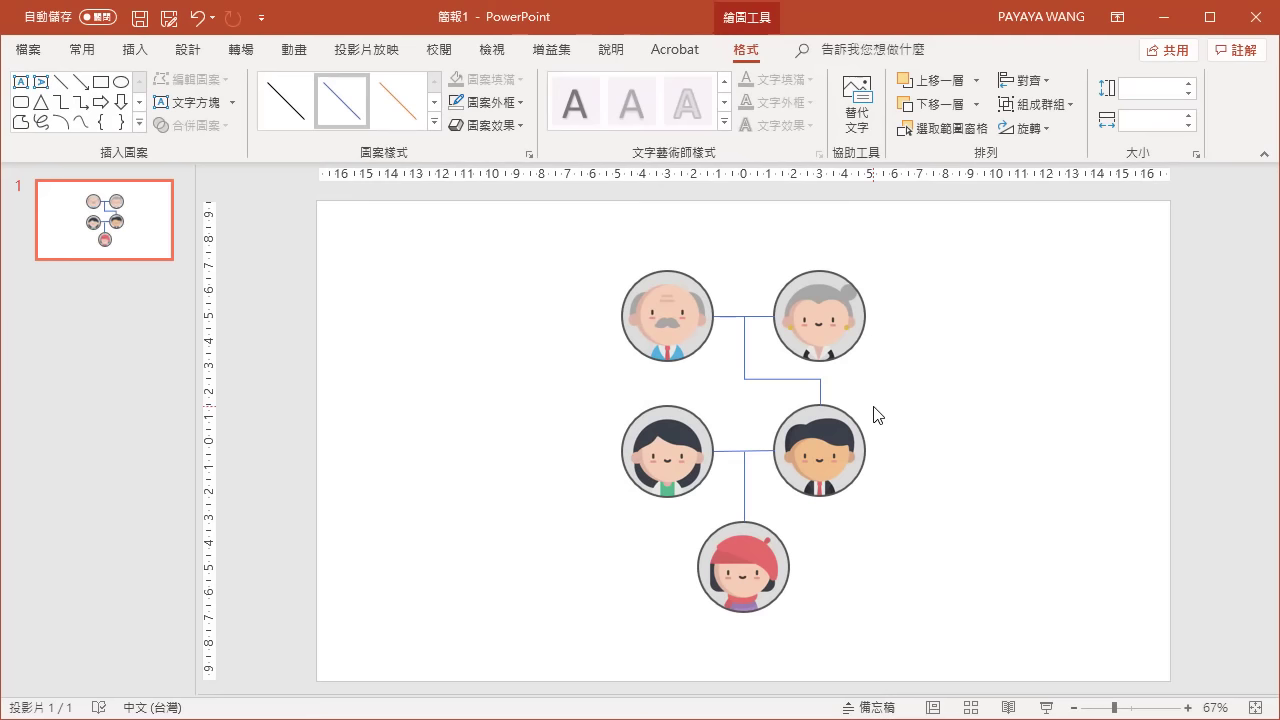
Make all four connectors dark gray with a 2.25 pt line weight.
{"action": "left_click", "coordinate": [877, 415]}
{"action": "left_click", "coordinate": [763, 320]}
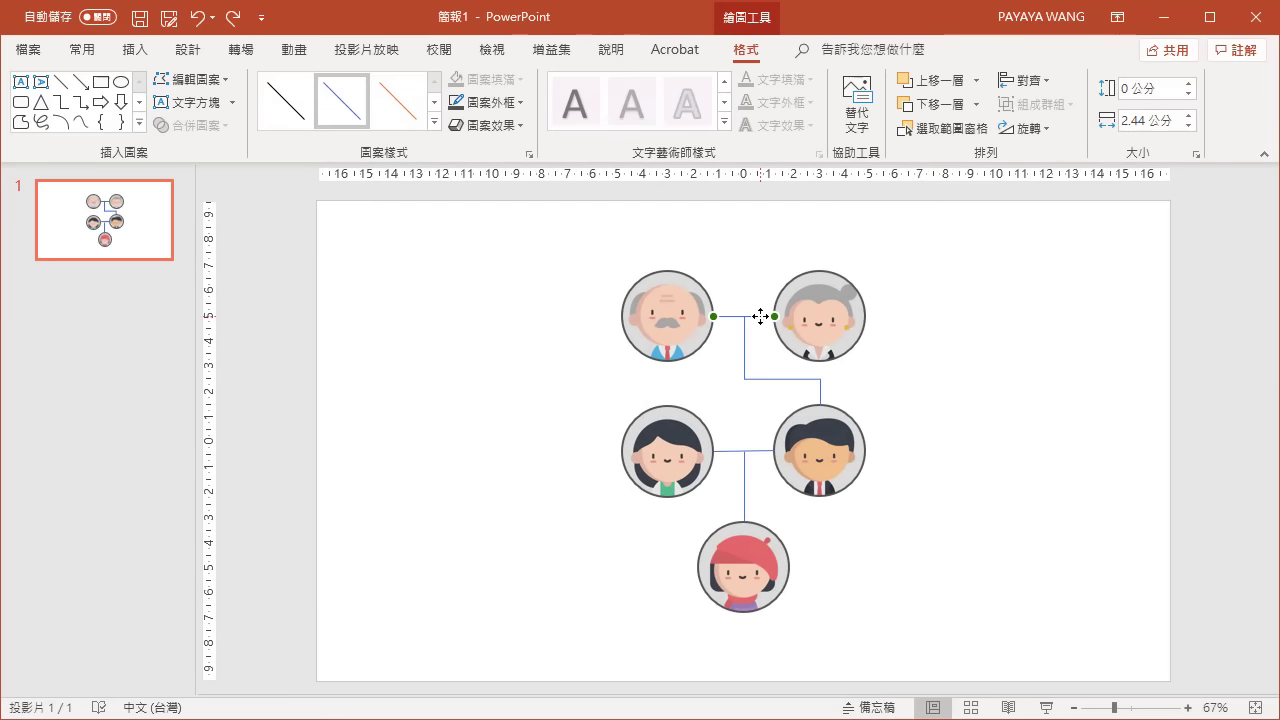
{"action": "left_click", "coordinate": [746, 354], "text": "shift"}
{"action": "left_click", "coordinate": [765, 450], "text": "shift"}
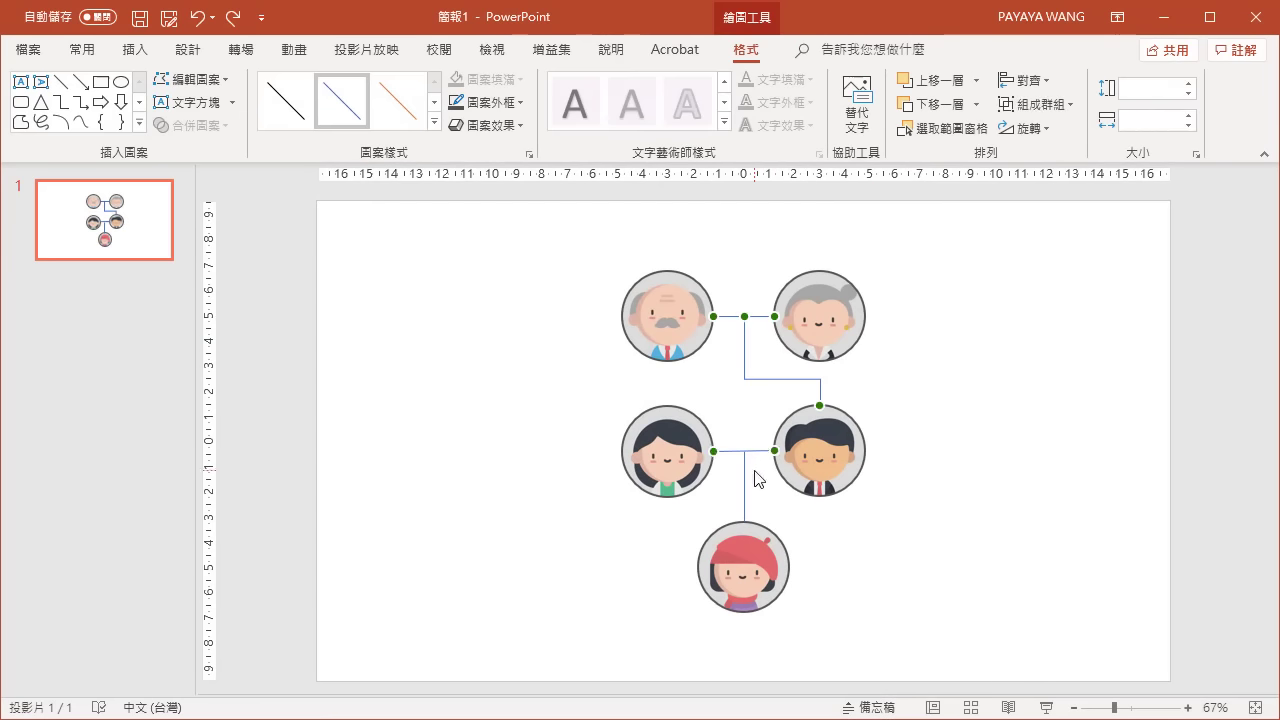
{"action": "left_click", "coordinate": [495, 102]}
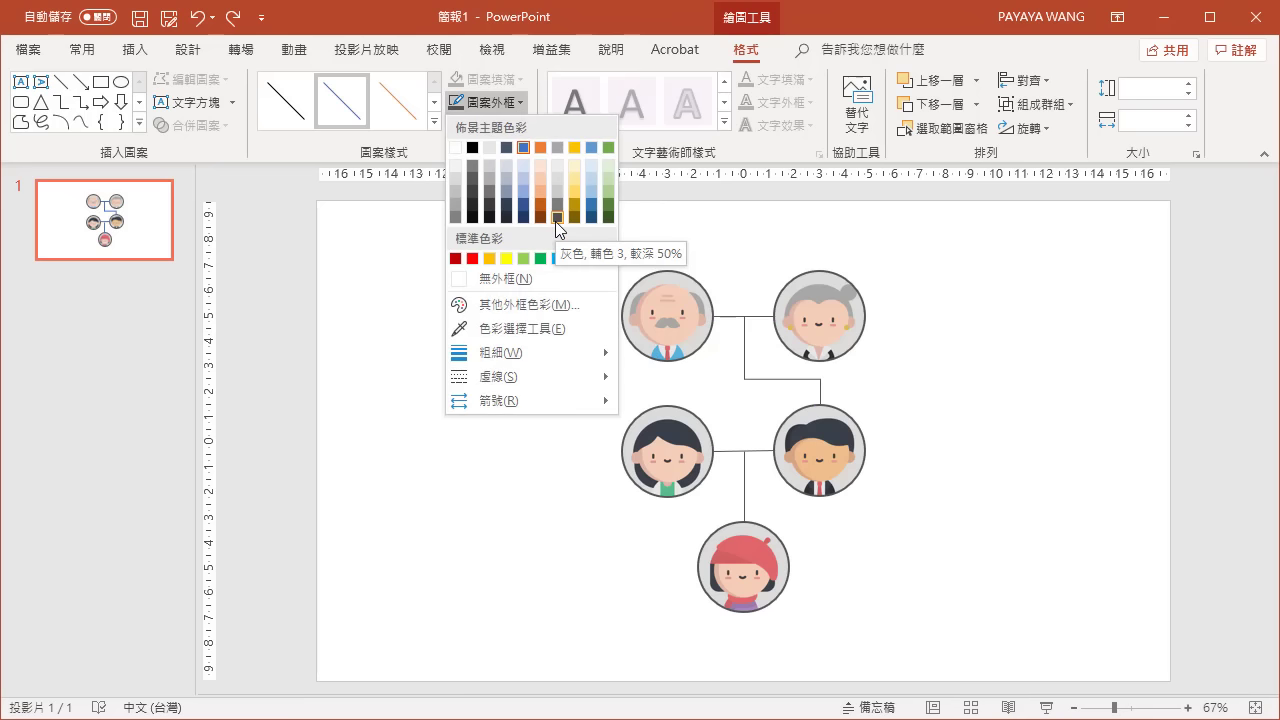
{"action": "left_click", "coordinate": [556, 219]}
{"action": "left_click", "coordinate": [495, 102]}
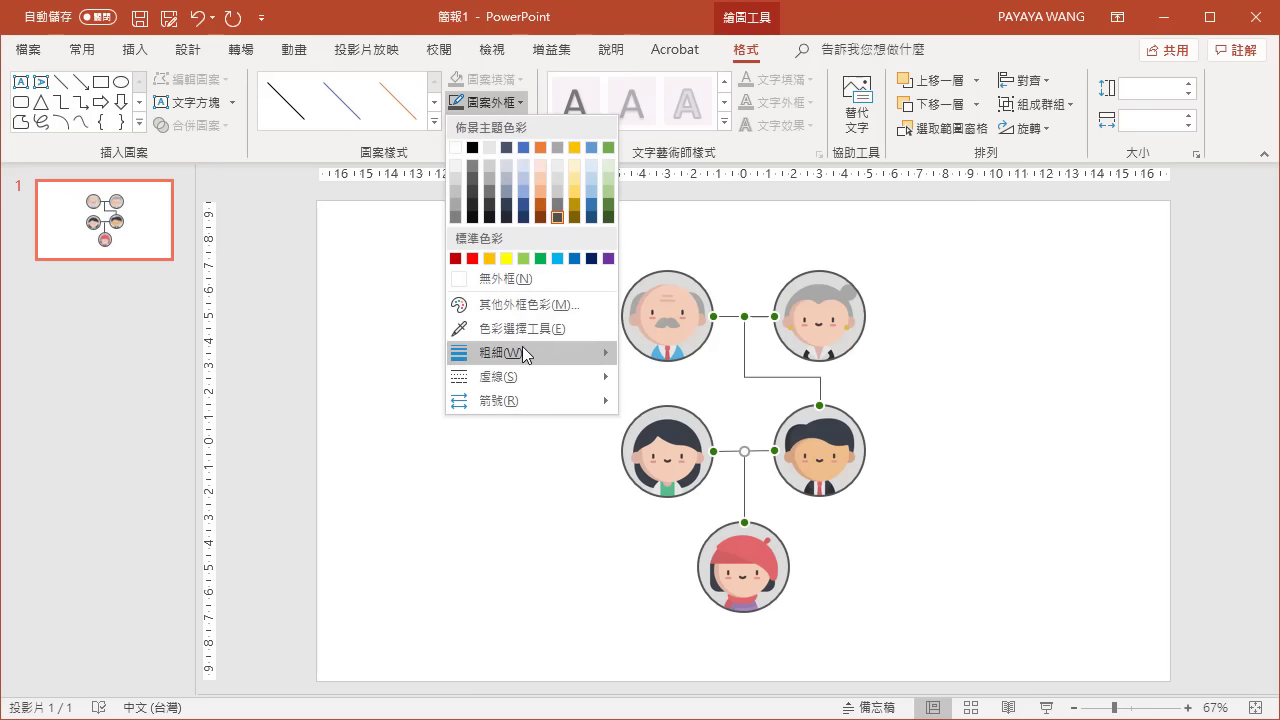
{"action": "mouse_move", "coordinate": [525, 352]}
{"action": "left_click", "coordinate": [637, 465]}
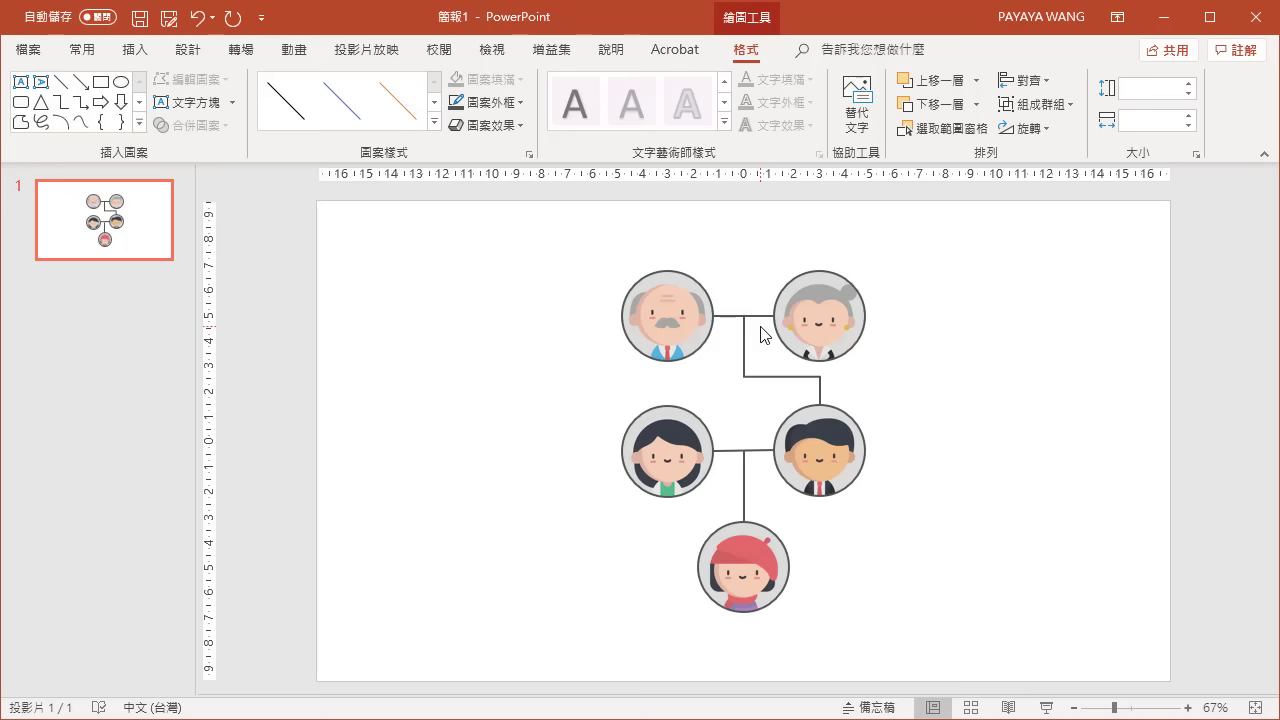
Group the grandmother and father portraits each with their connector.
{"action": "left_click", "coordinate": [762, 334]}
{"action": "left_click", "coordinate": [766, 317]}
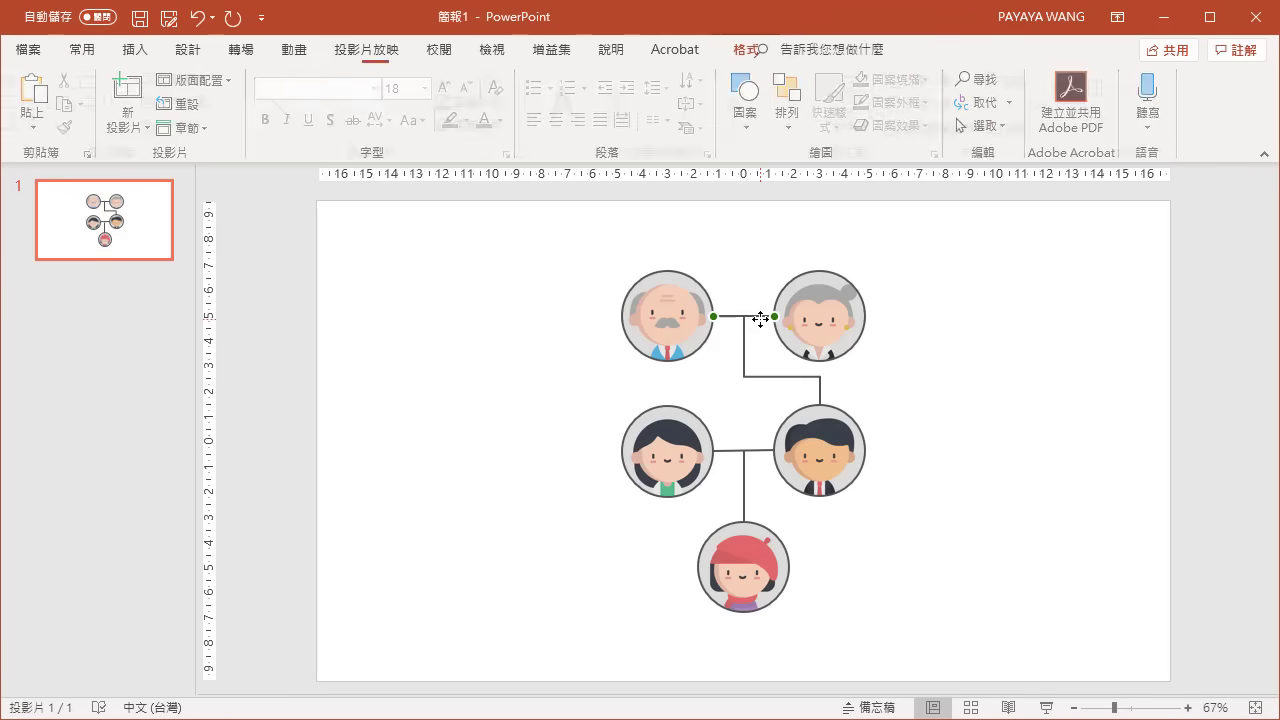
{"action": "left_click", "coordinate": [807, 323], "text": "shift"}
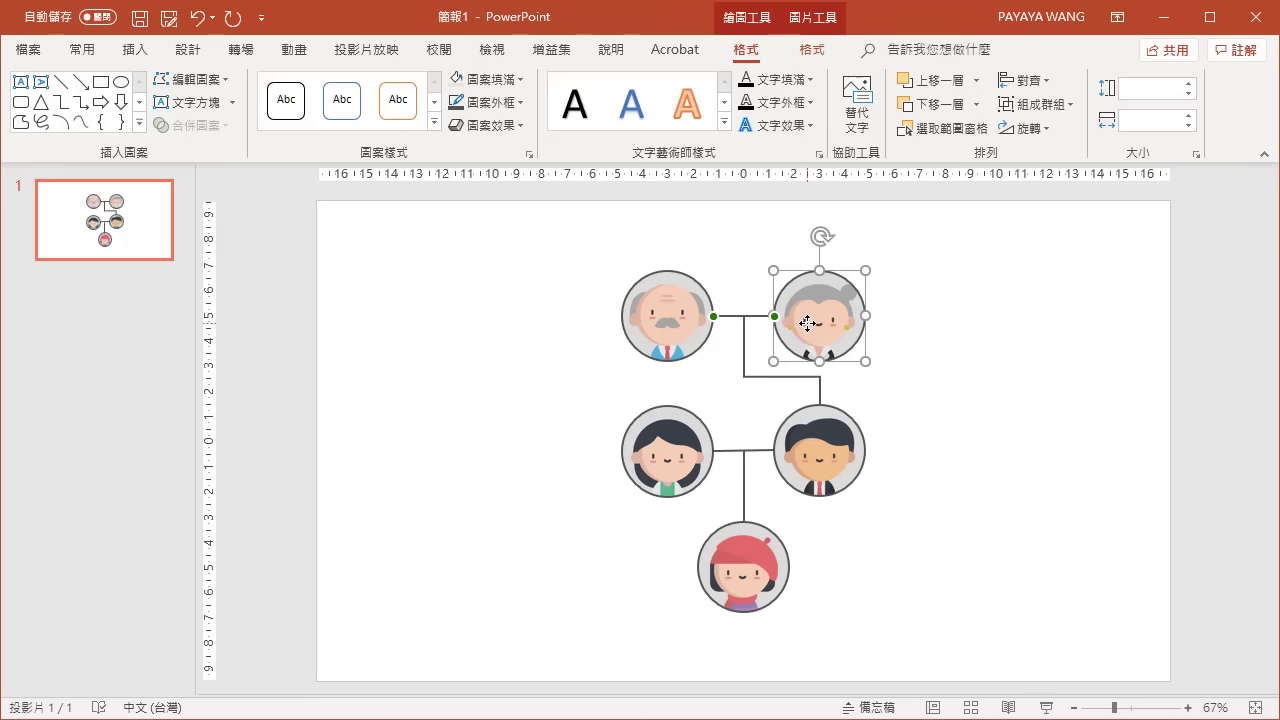
{"action": "right_click", "coordinate": [807, 323]}
{"action": "mouse_move", "coordinate": [845, 440]}
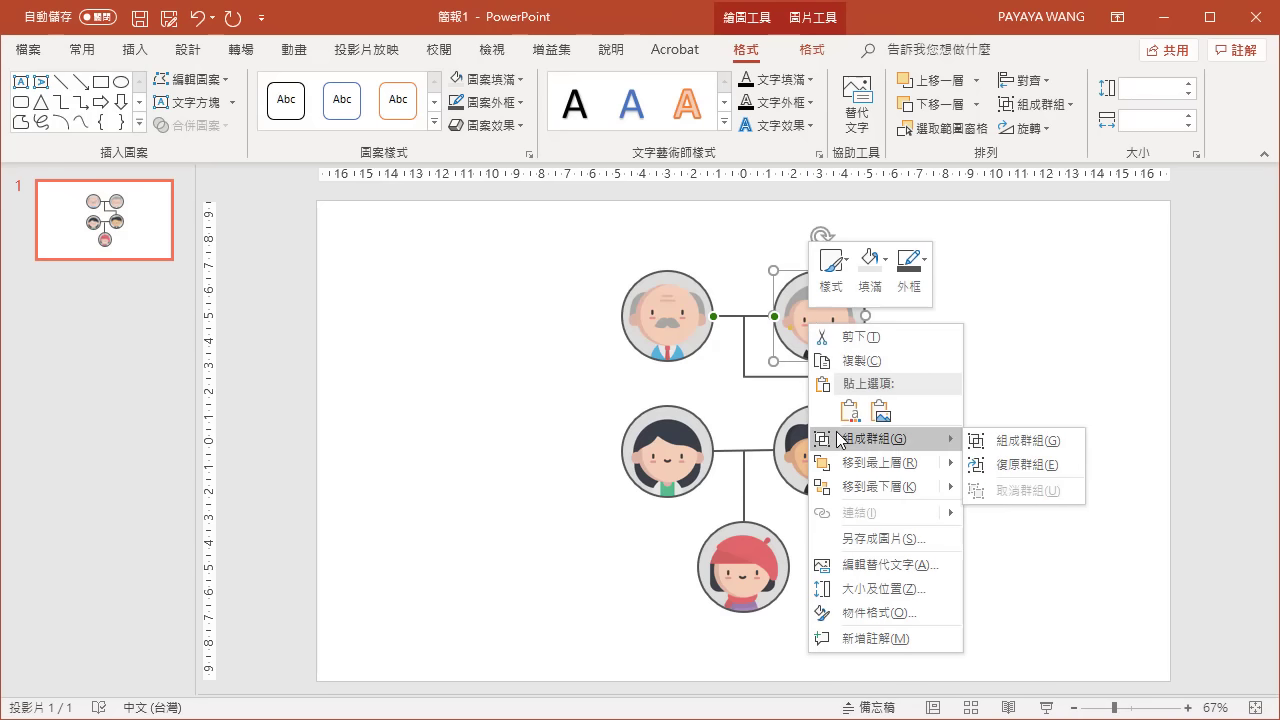
{"action": "left_click", "coordinate": [992, 455]}
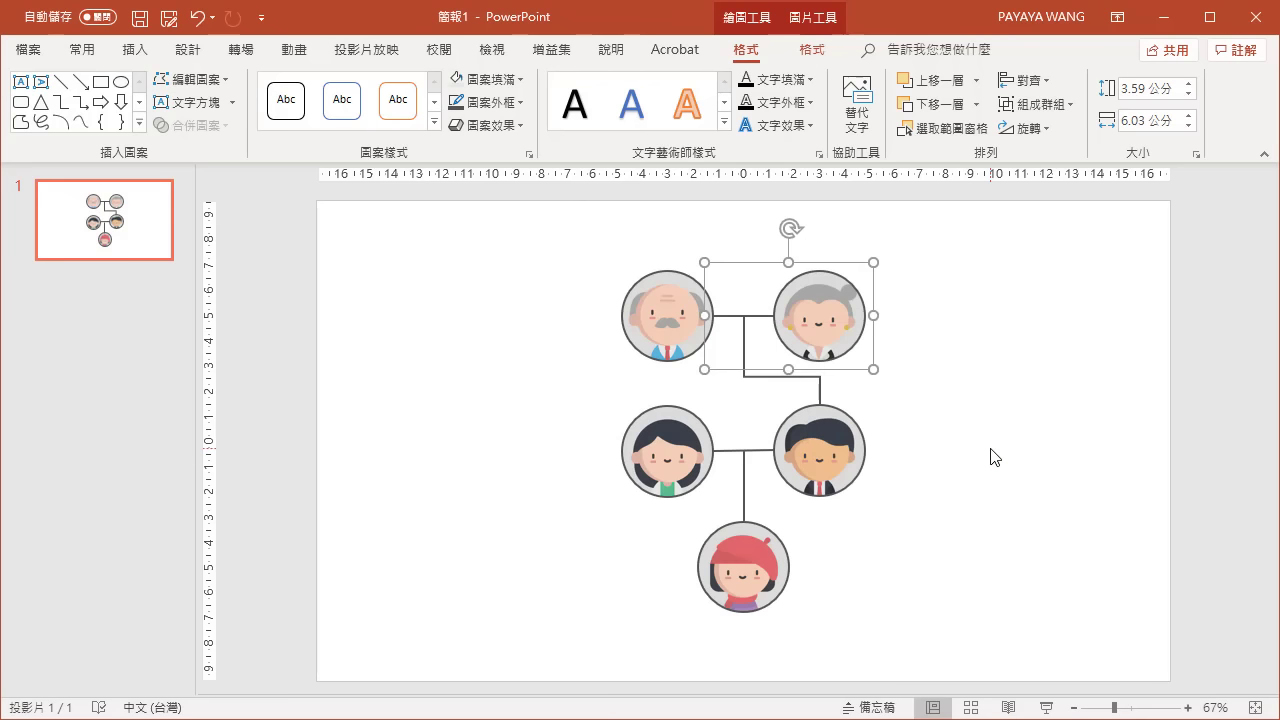
{"action": "left_click", "coordinate": [821, 388]}
{"action": "left_click", "coordinate": [827, 437], "text": "shift"}
{"action": "right_click", "coordinate": [827, 437]}
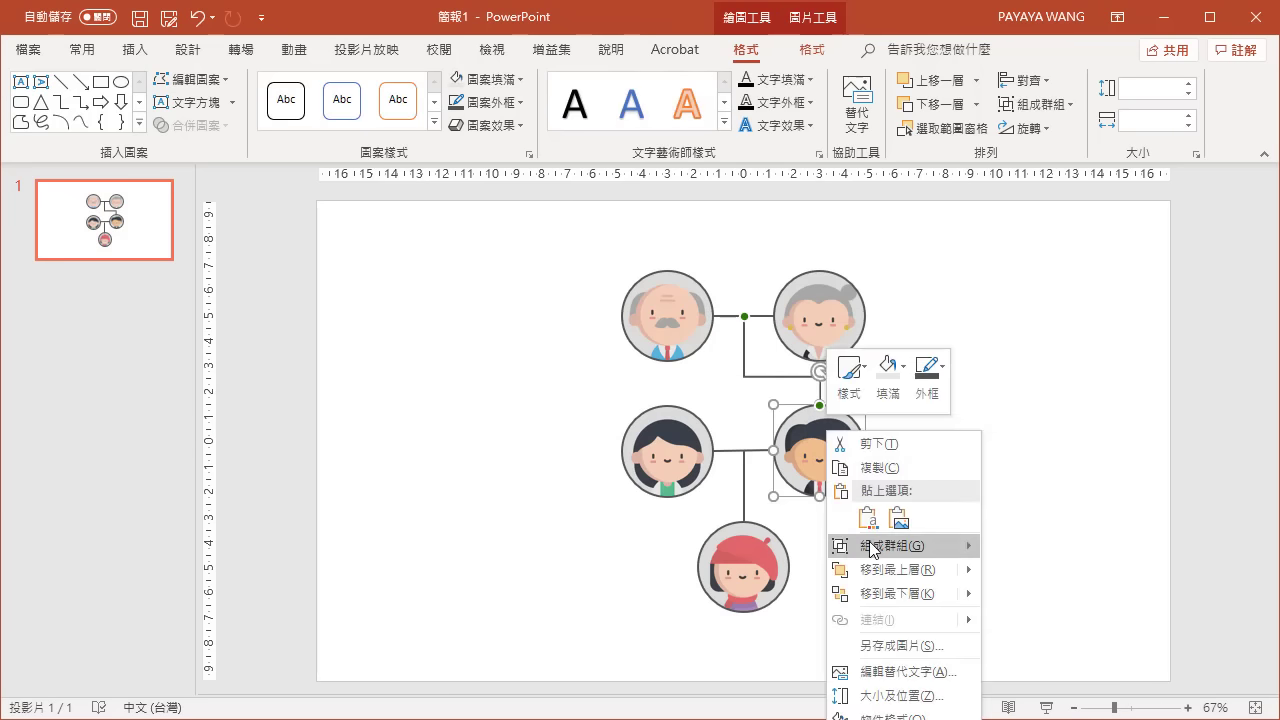
{"action": "mouse_move", "coordinate": [905, 545]}
{"action": "left_click", "coordinate": [1040, 547]}
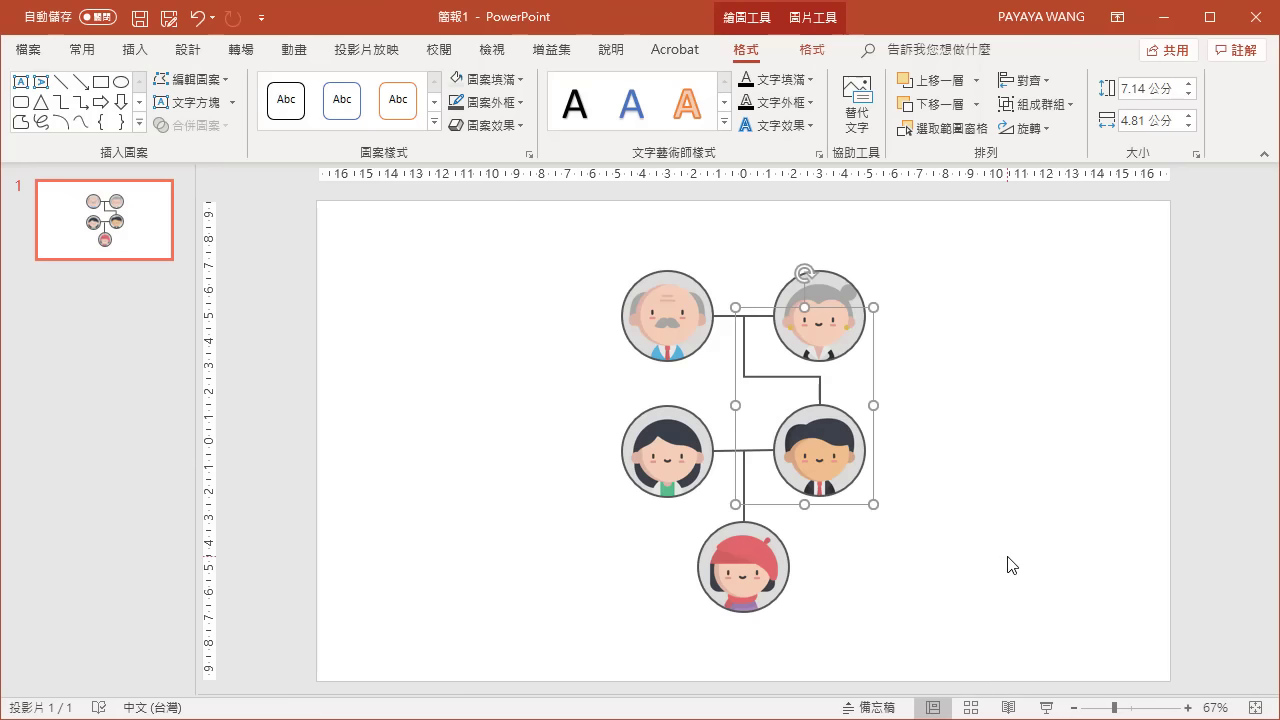
Group the mother and granddaughter portraits each with their connector.
{"action": "left_click", "coordinate": [730, 451]}
{"action": "left_click", "coordinate": [666, 451], "text": "shift"}
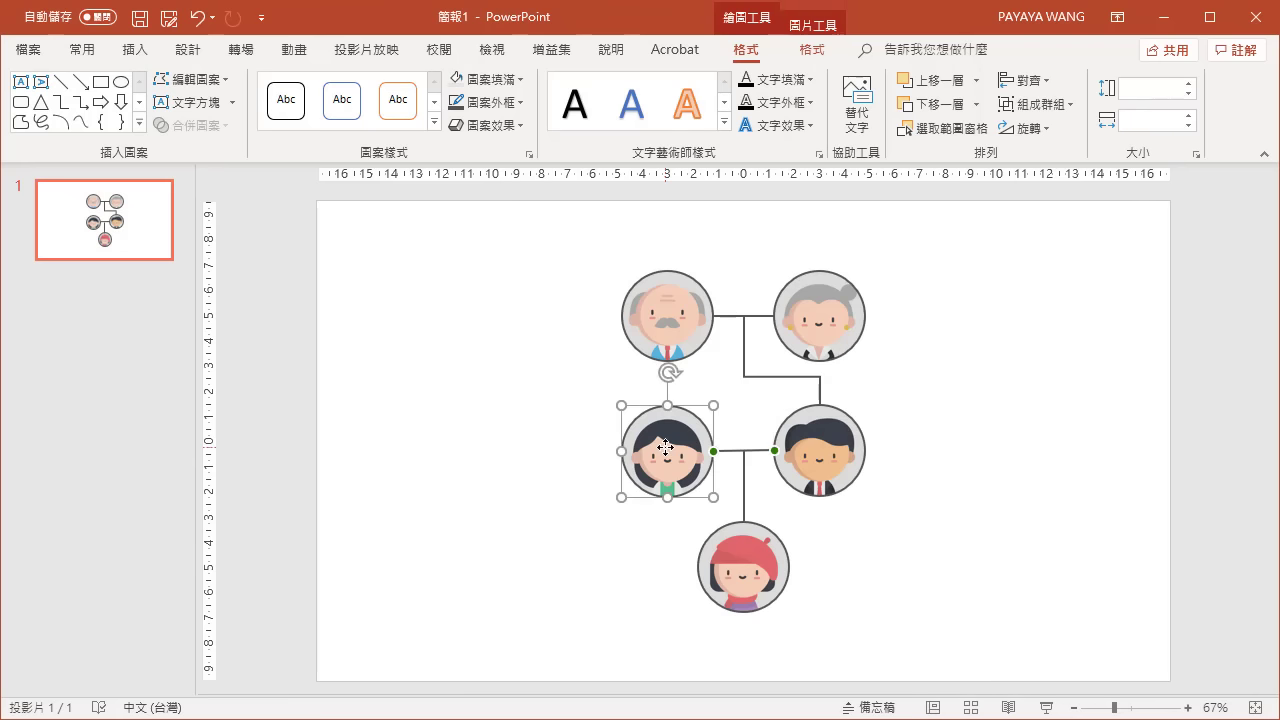
{"action": "right_click", "coordinate": [667, 450]}
{"action": "mouse_move", "coordinate": [720, 562]}
{"action": "left_click", "coordinate": [905, 563]}
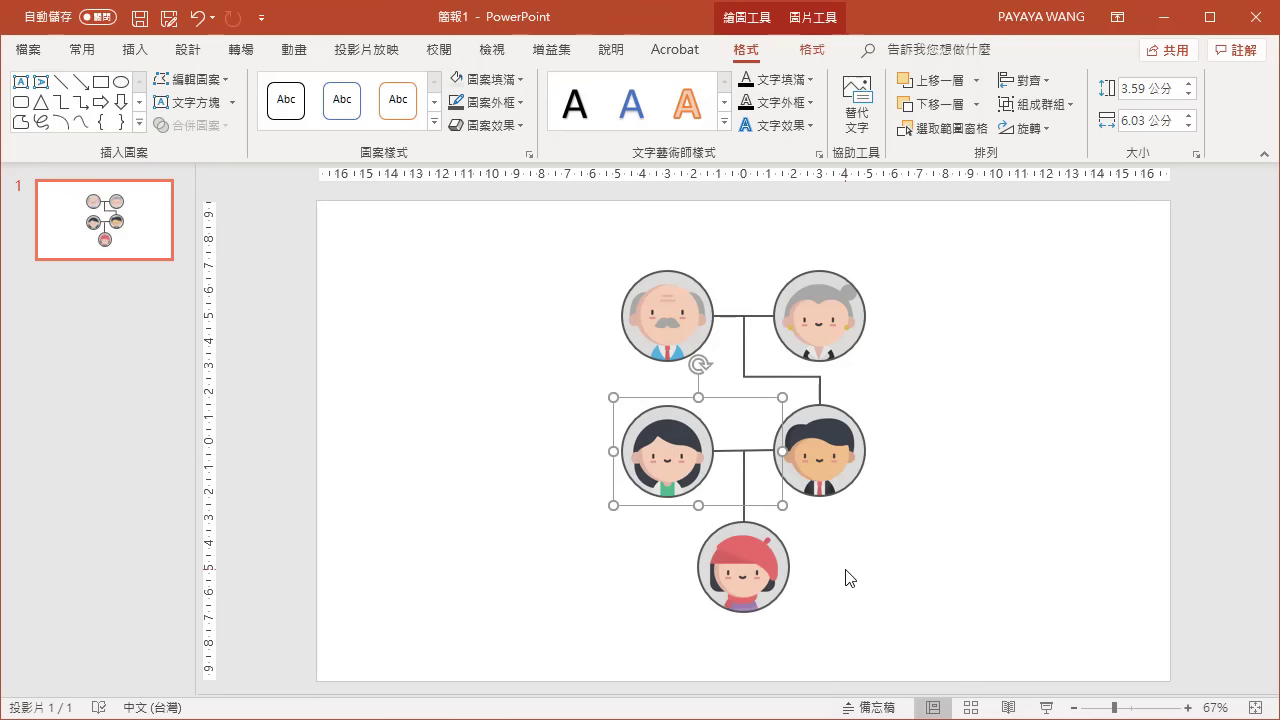
{"action": "left_click", "coordinate": [744, 510]}
{"action": "left_click", "coordinate": [750, 540], "text": "shift"}
{"action": "right_click", "coordinate": [743, 541]}
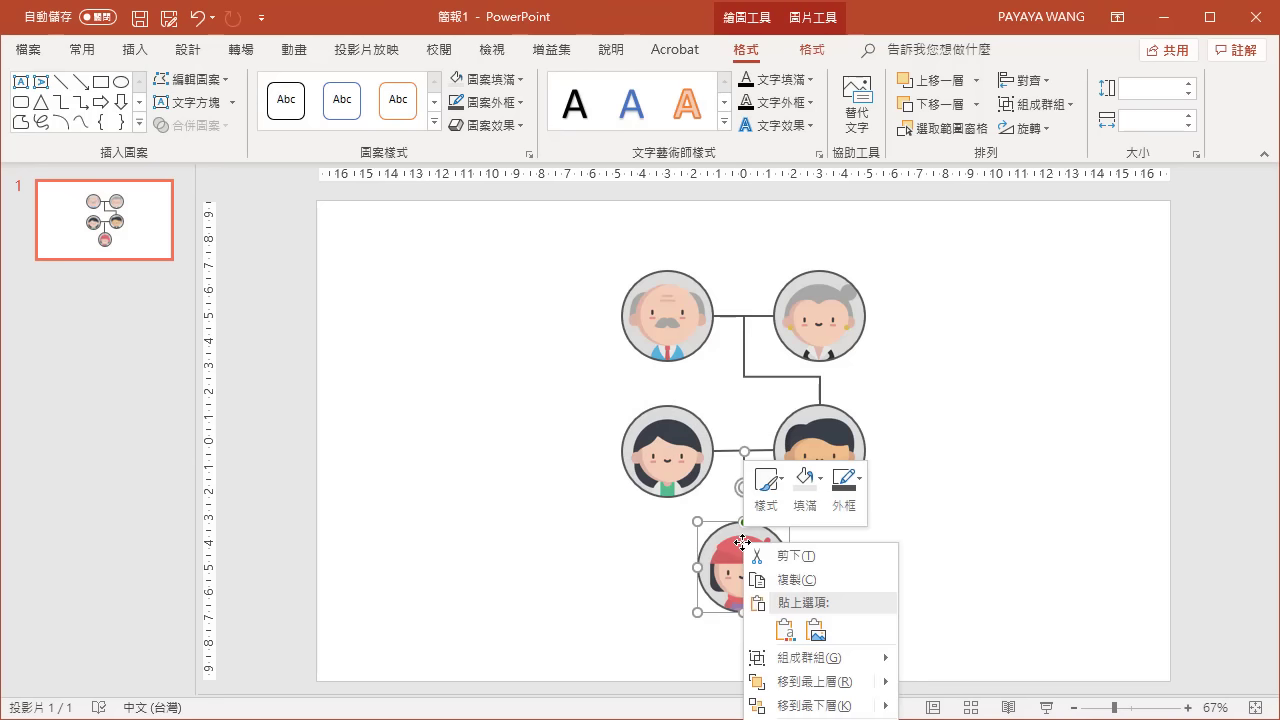
{"action": "mouse_move", "coordinate": [797, 660]}
{"action": "left_click", "coordinate": [927, 664]}
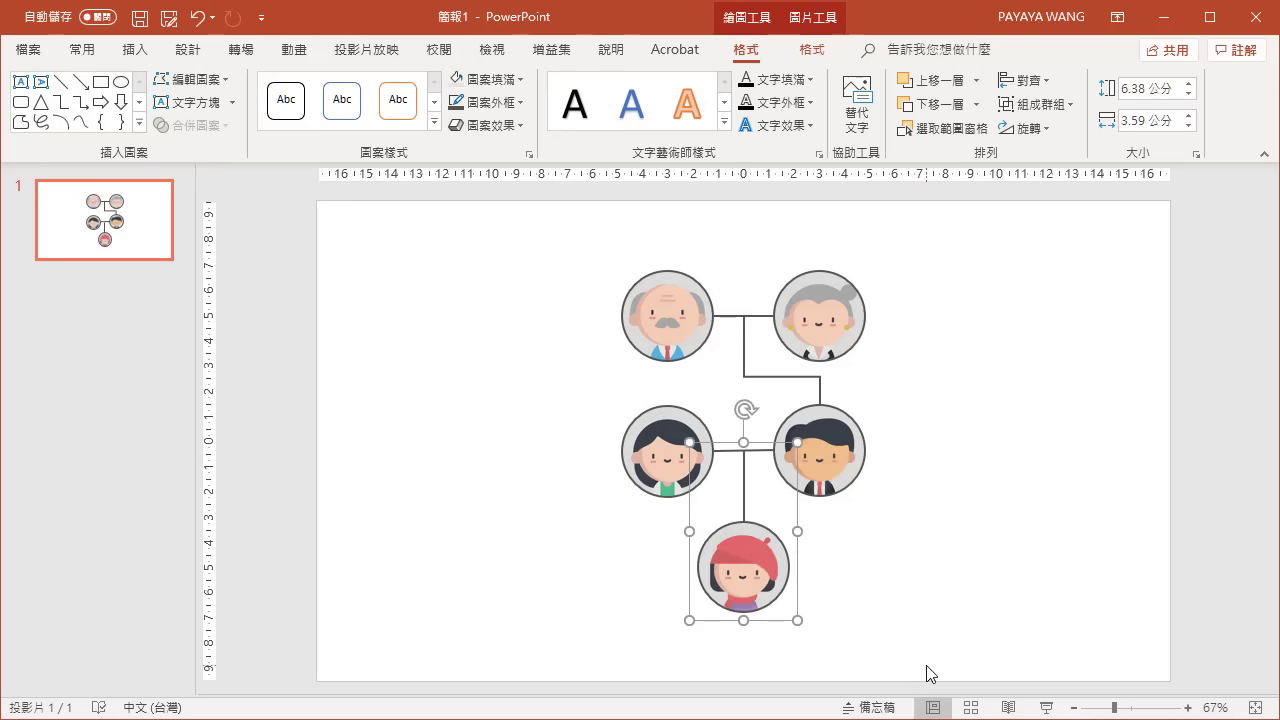
Give the grandmother group a Wipe from left and the father group a Wipe from top.
{"action": "left_click", "coordinate": [296, 52]}
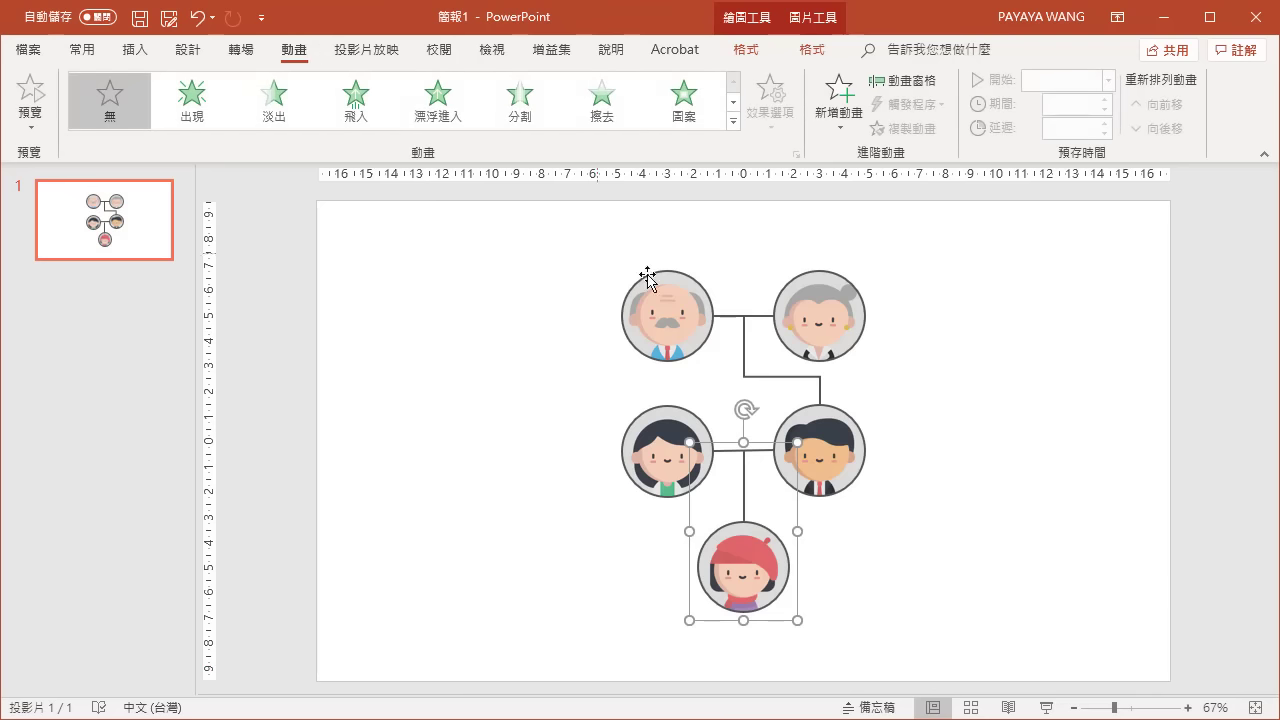
{"action": "left_click", "coordinate": [806, 310]}
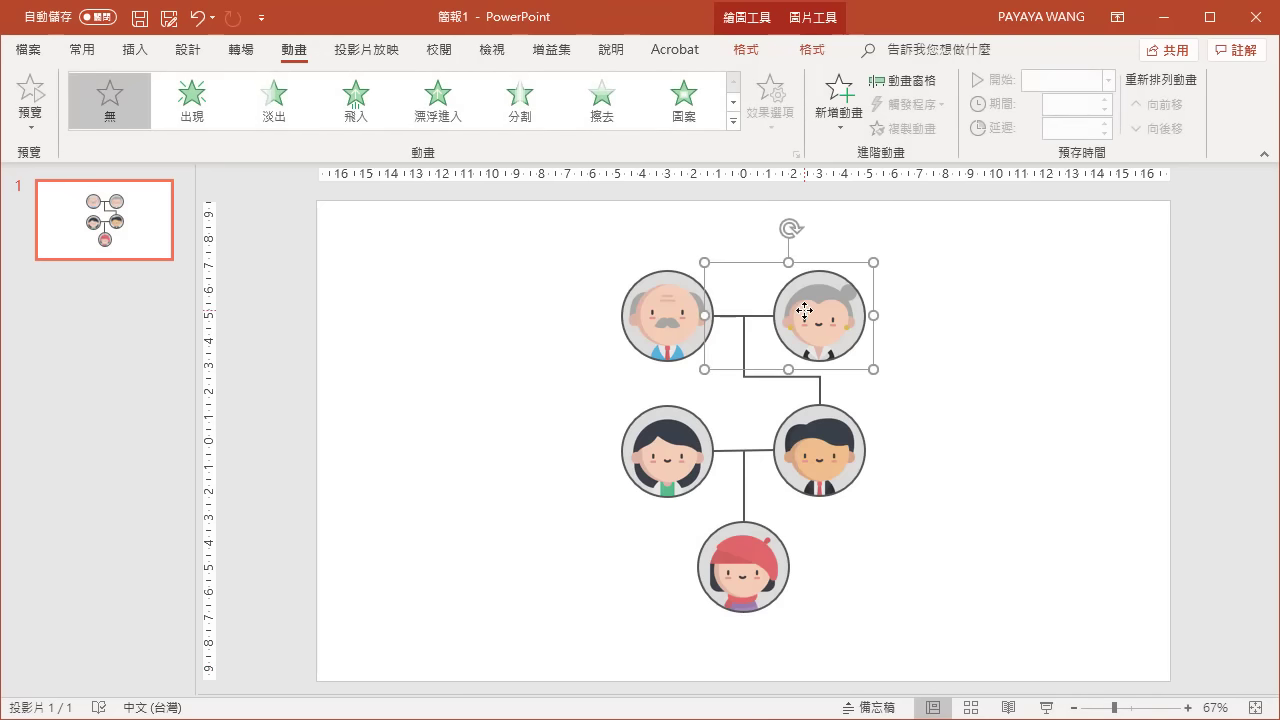
{"action": "left_click", "coordinate": [607, 126]}
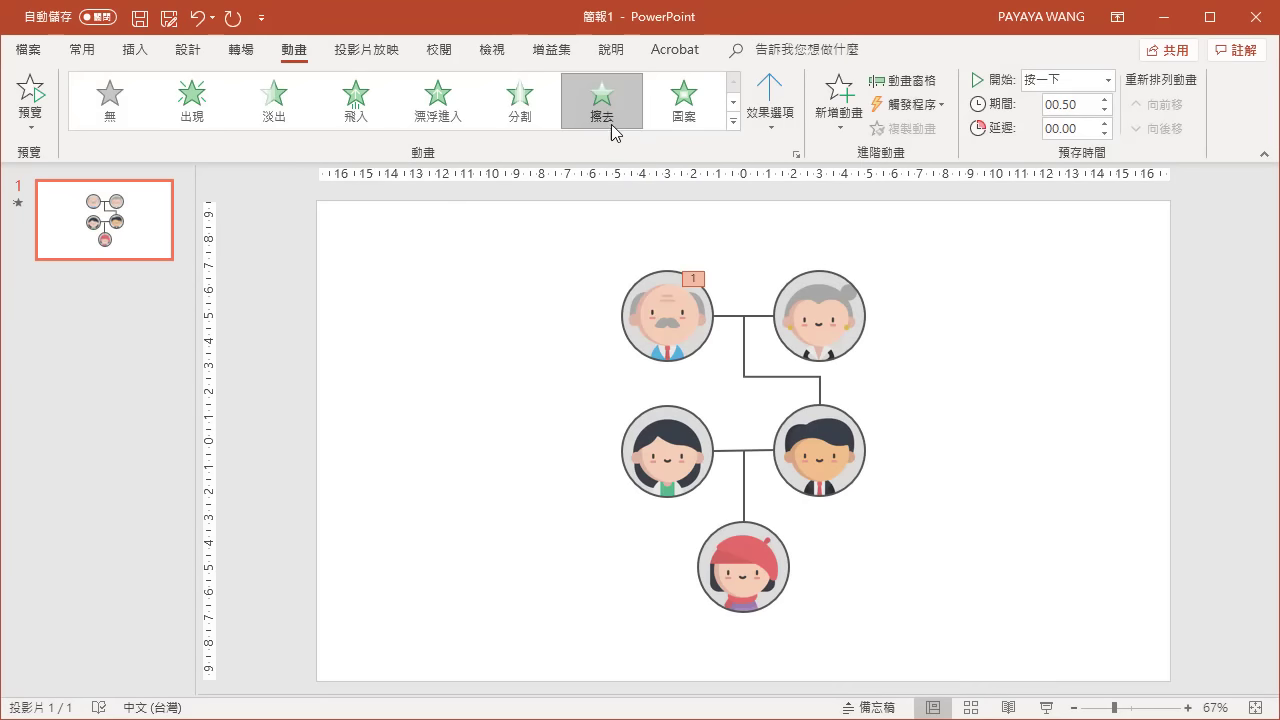
{"action": "left_click", "coordinate": [758, 128]}
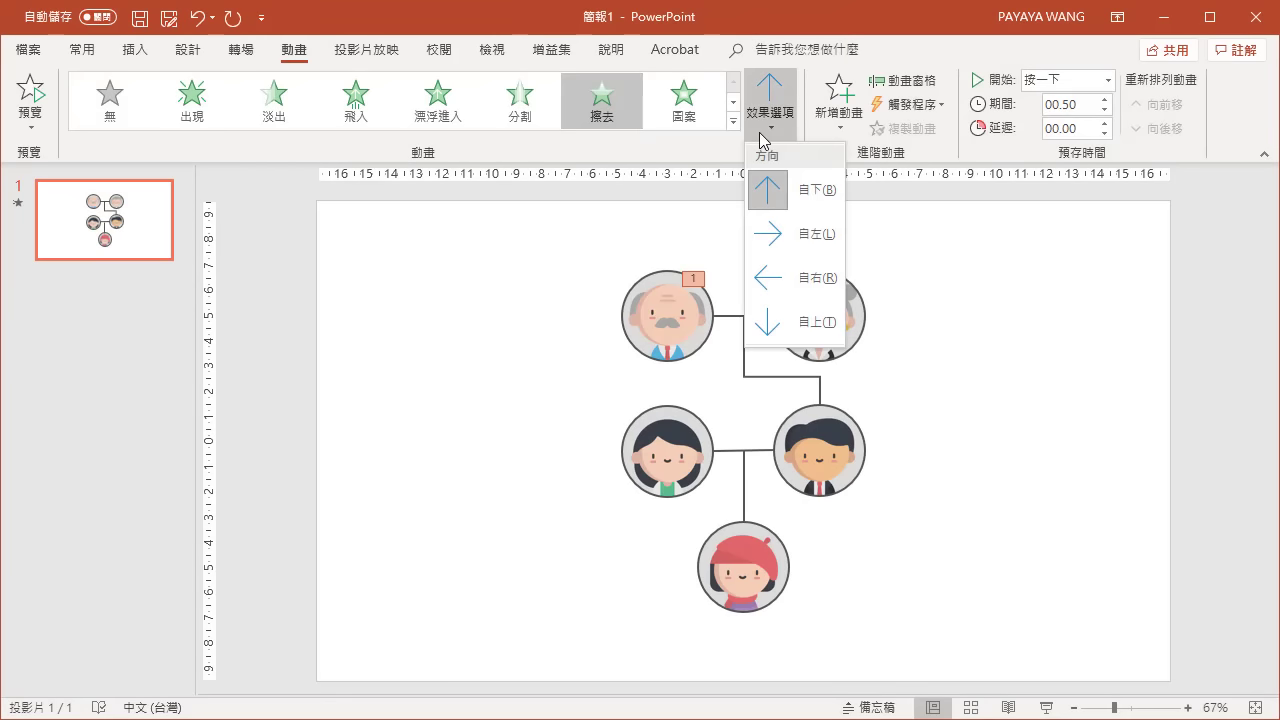
{"action": "left_click", "coordinate": [772, 250]}
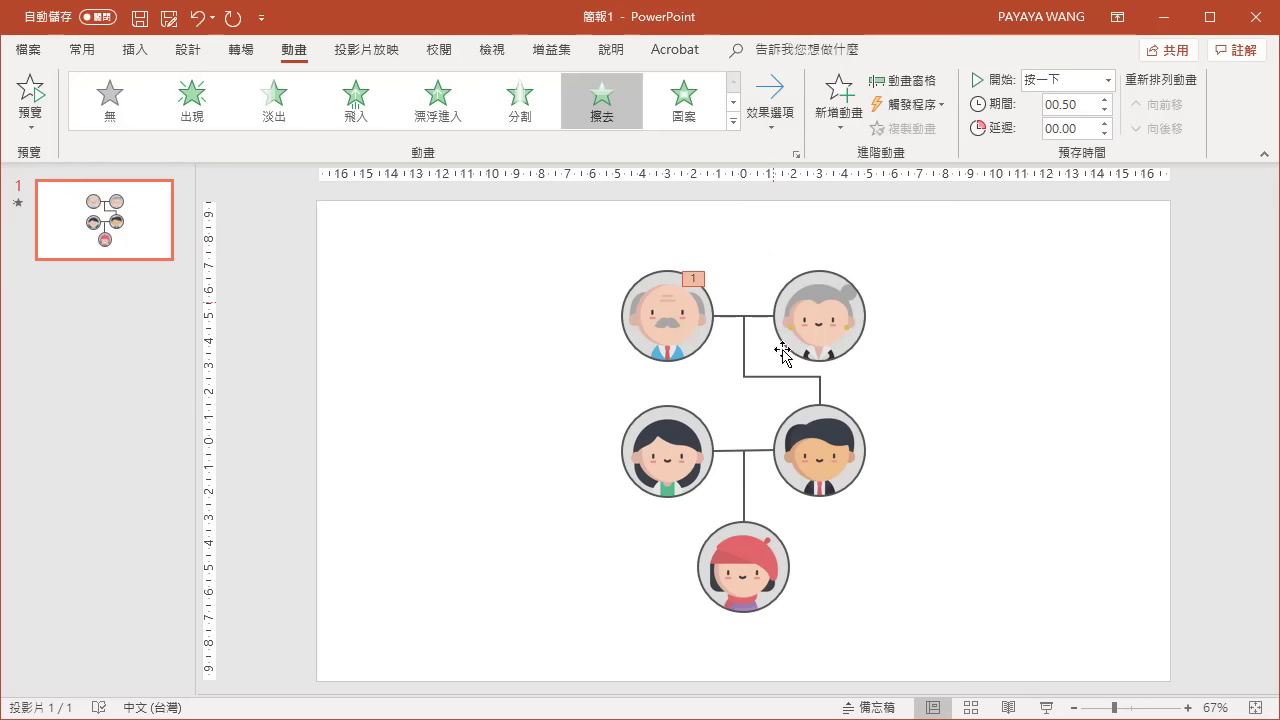
{"action": "left_click", "coordinate": [796, 410]}
{"action": "left_click", "coordinate": [620, 116]}
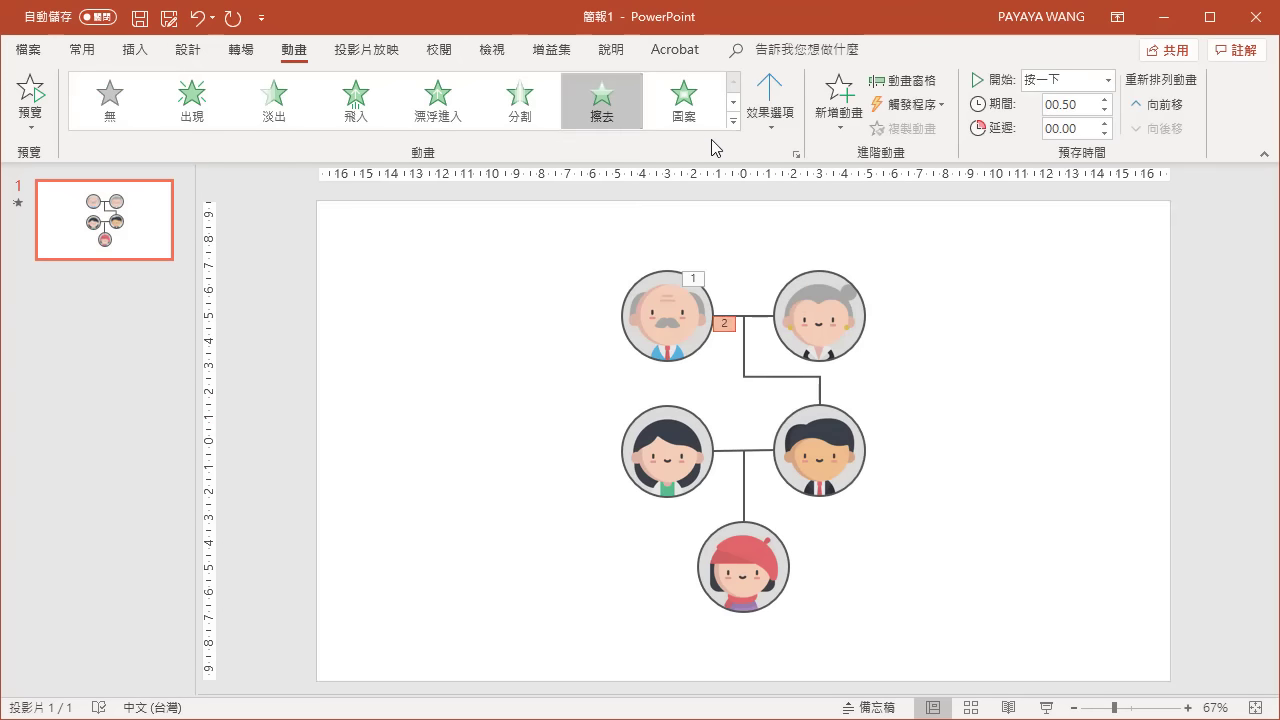
{"action": "left_click", "coordinate": [760, 133]}
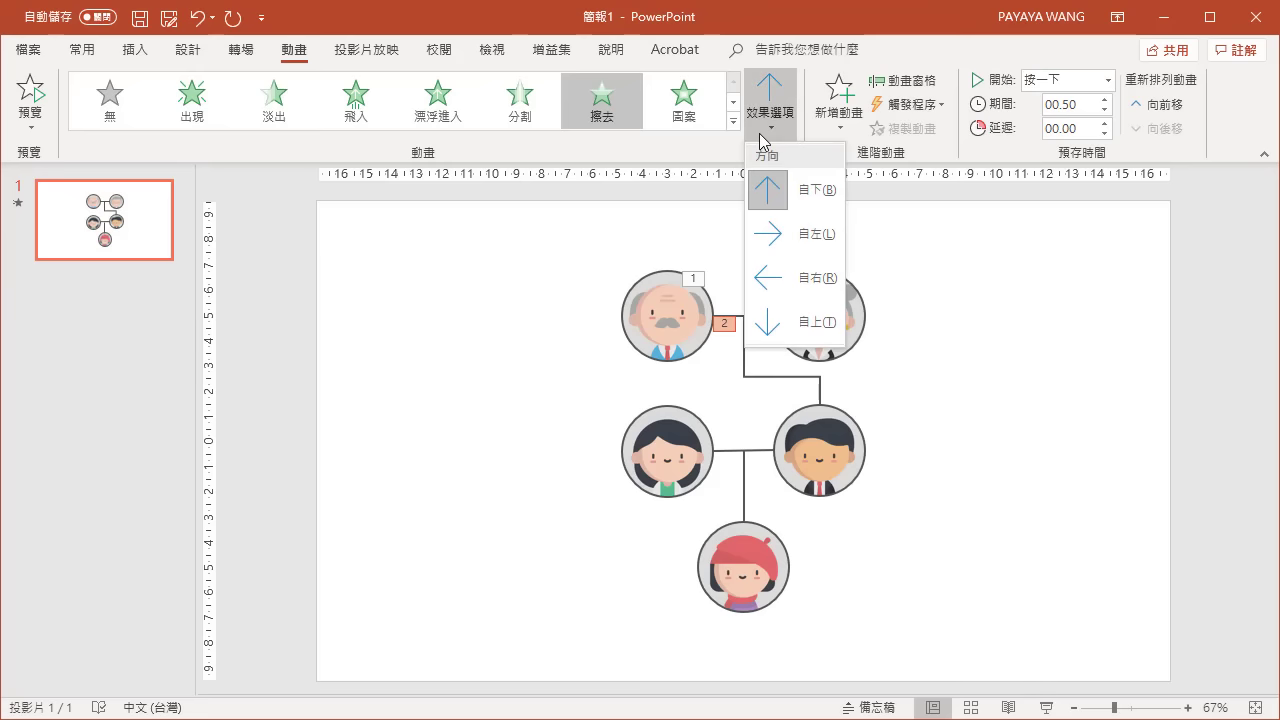
{"action": "left_click", "coordinate": [764, 323]}
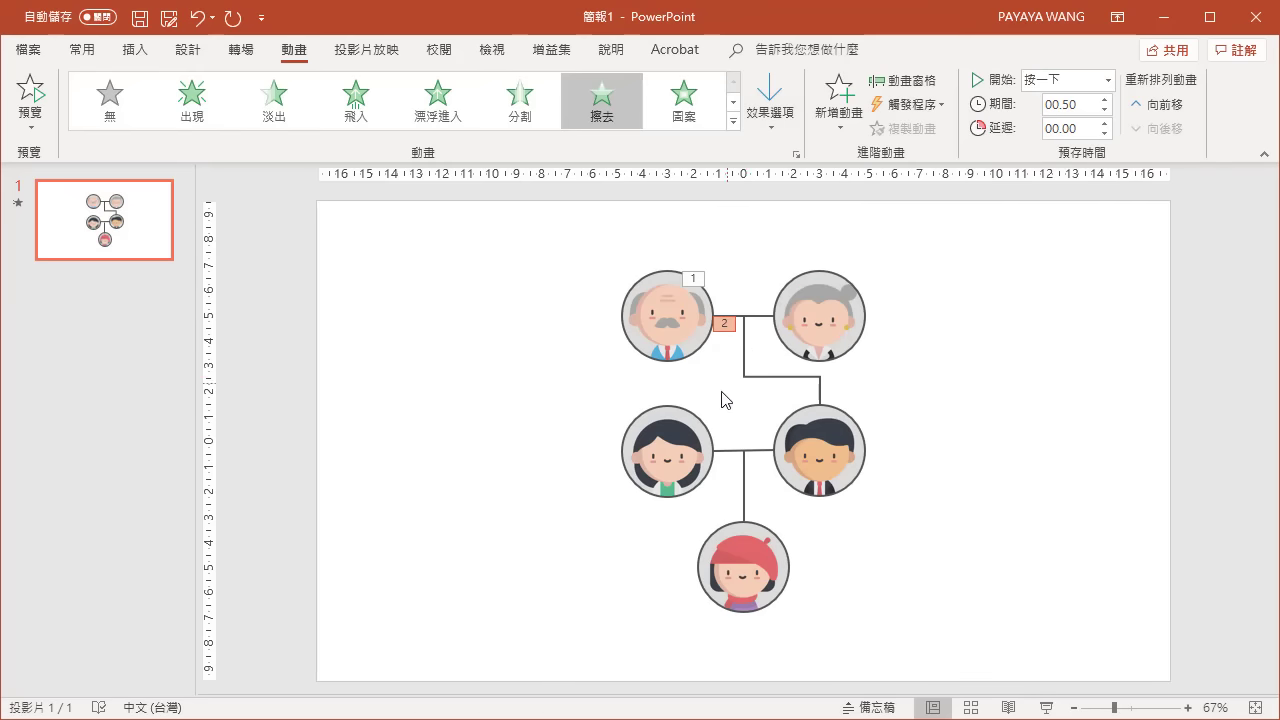
Give the mother group a Wipe from right and the granddaughter group a Wipe from top.
{"action": "left_click", "coordinate": [686, 414]}
{"action": "left_click", "coordinate": [601, 100]}
{"action": "left_click", "coordinate": [772, 128]}
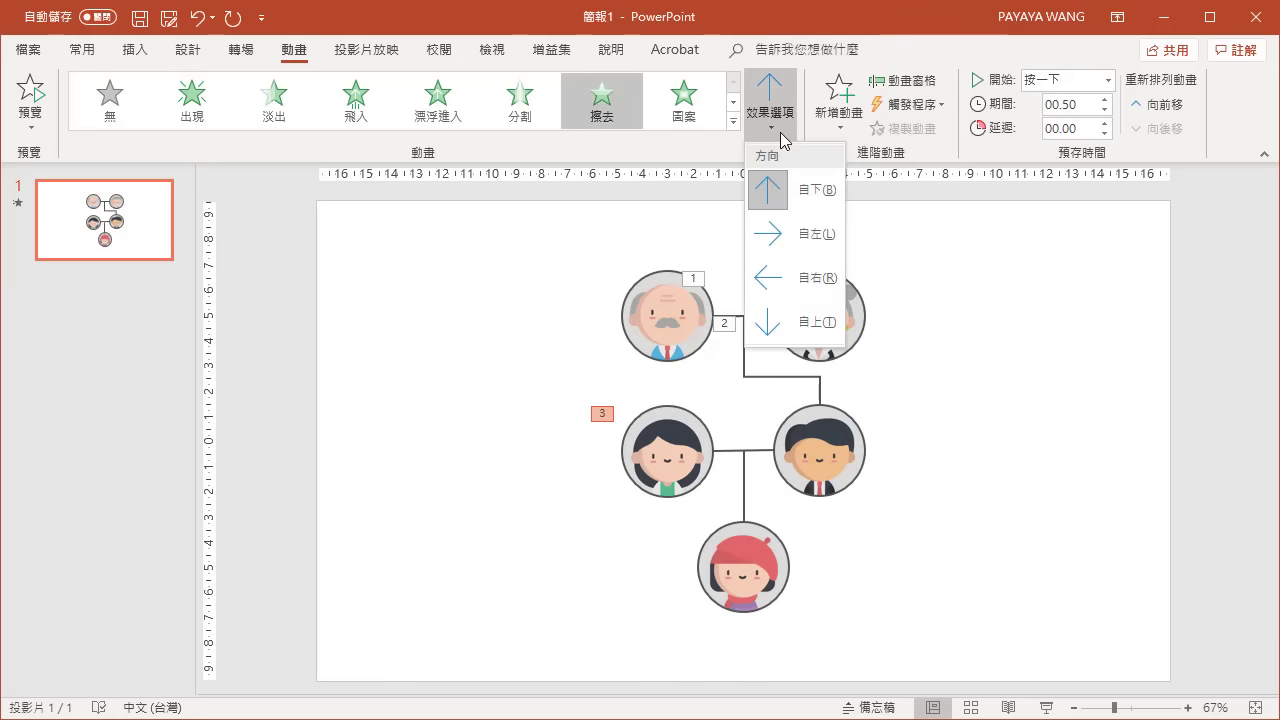
{"action": "left_click", "coordinate": [779, 283]}
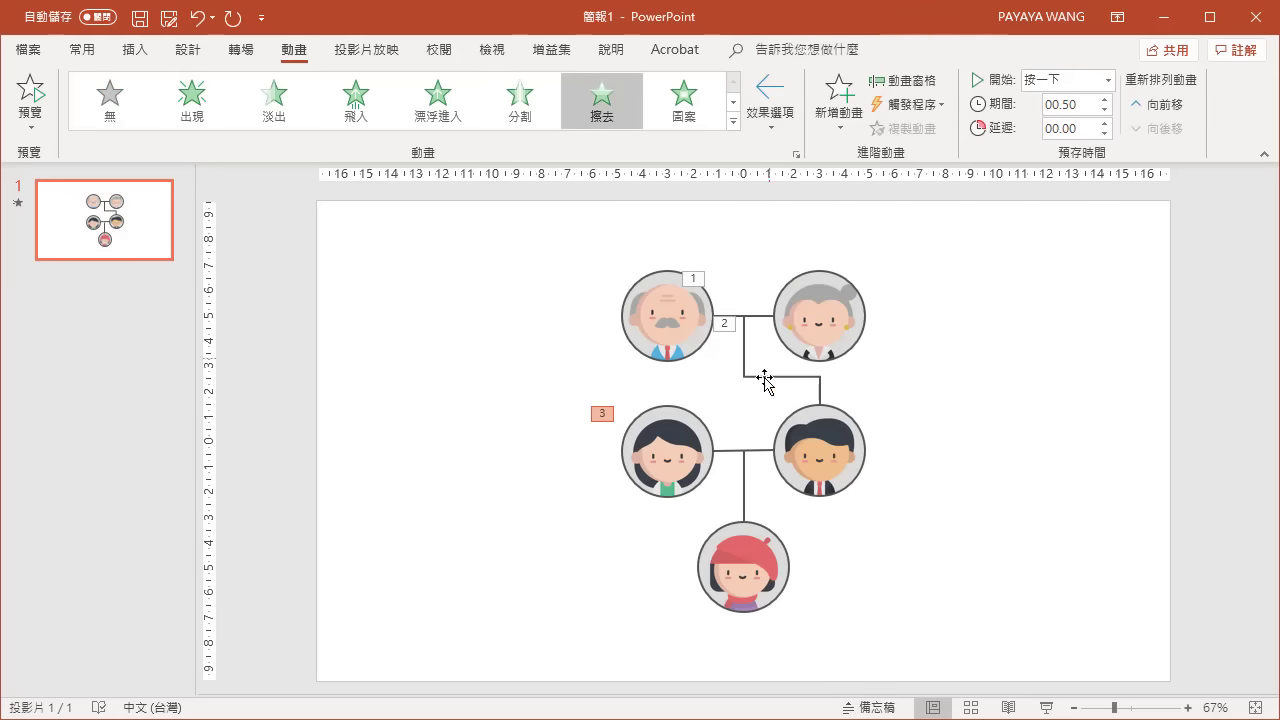
{"action": "left_click", "coordinate": [750, 527]}
{"action": "left_click", "coordinate": [599, 122]}
{"action": "left_click", "coordinate": [770, 112]}
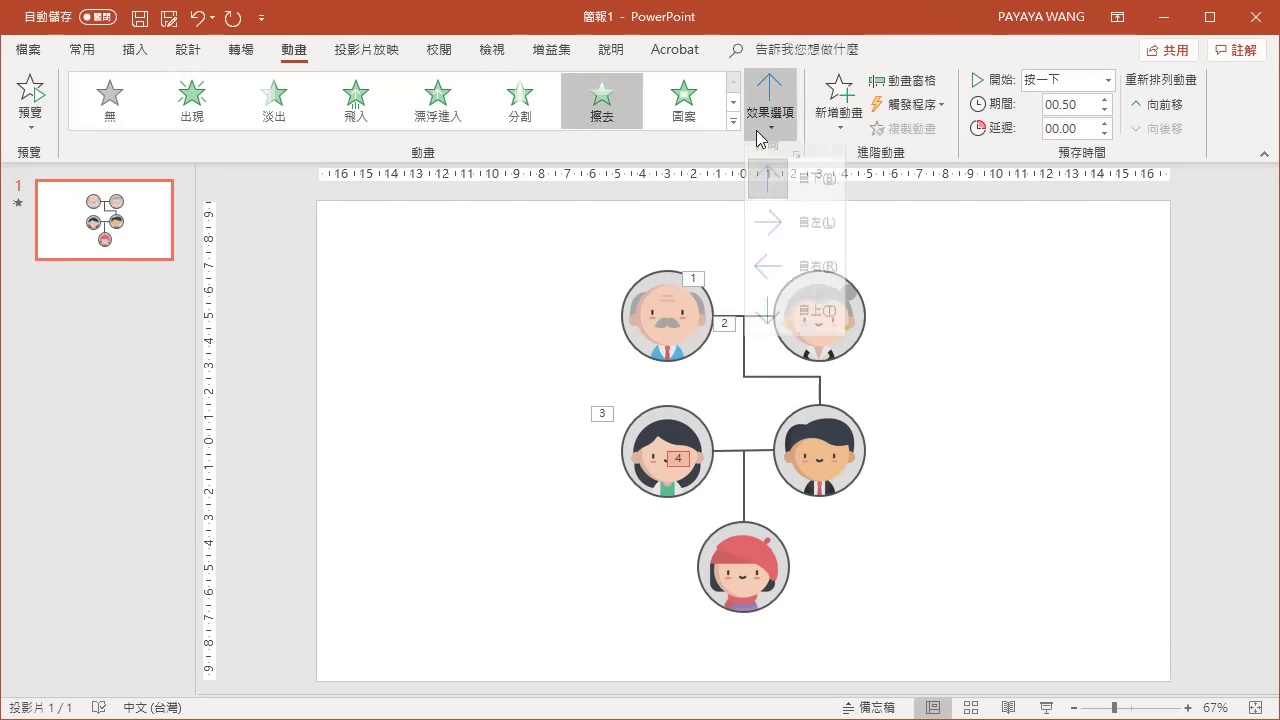
{"action": "left_click", "coordinate": [765, 323]}
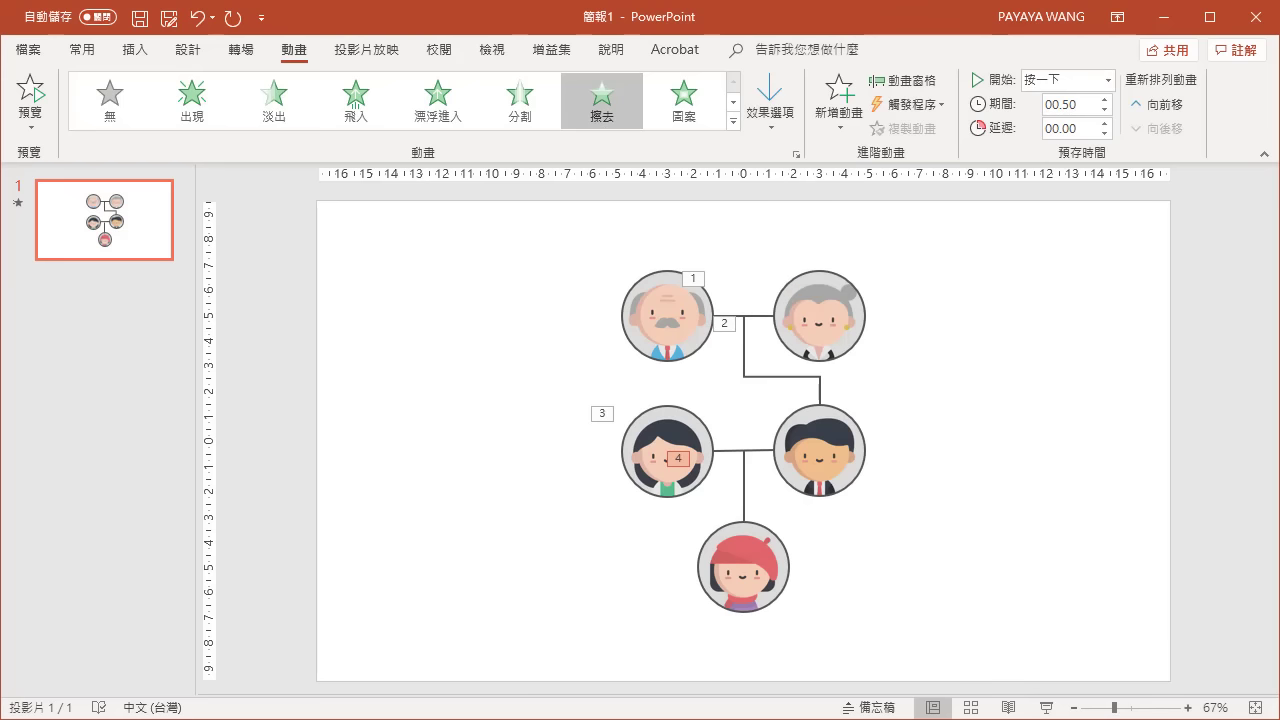
Drop the 背景 picture from File Explorer onto the slide and send it behind the avatars.
{"action": "key", "text": "alt+Tab"}
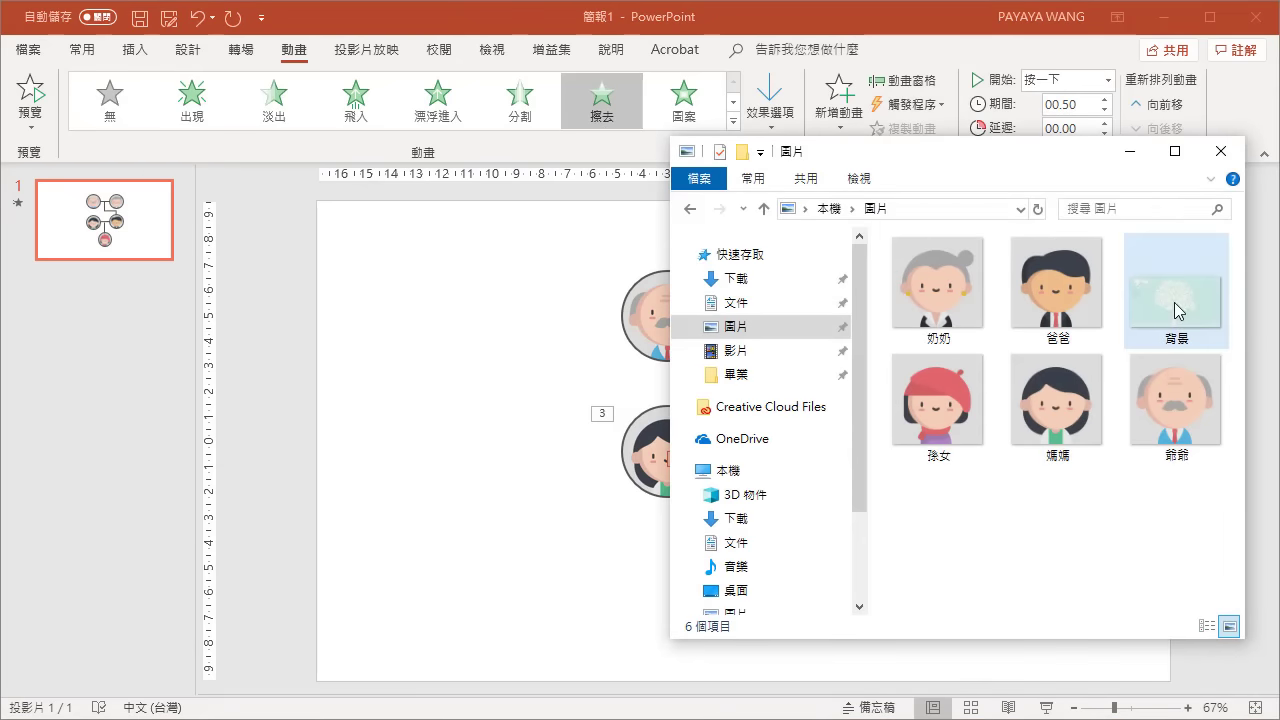
{"action": "left_click_drag", "start_coordinate": [1174, 302], "coordinate": [568, 315]}
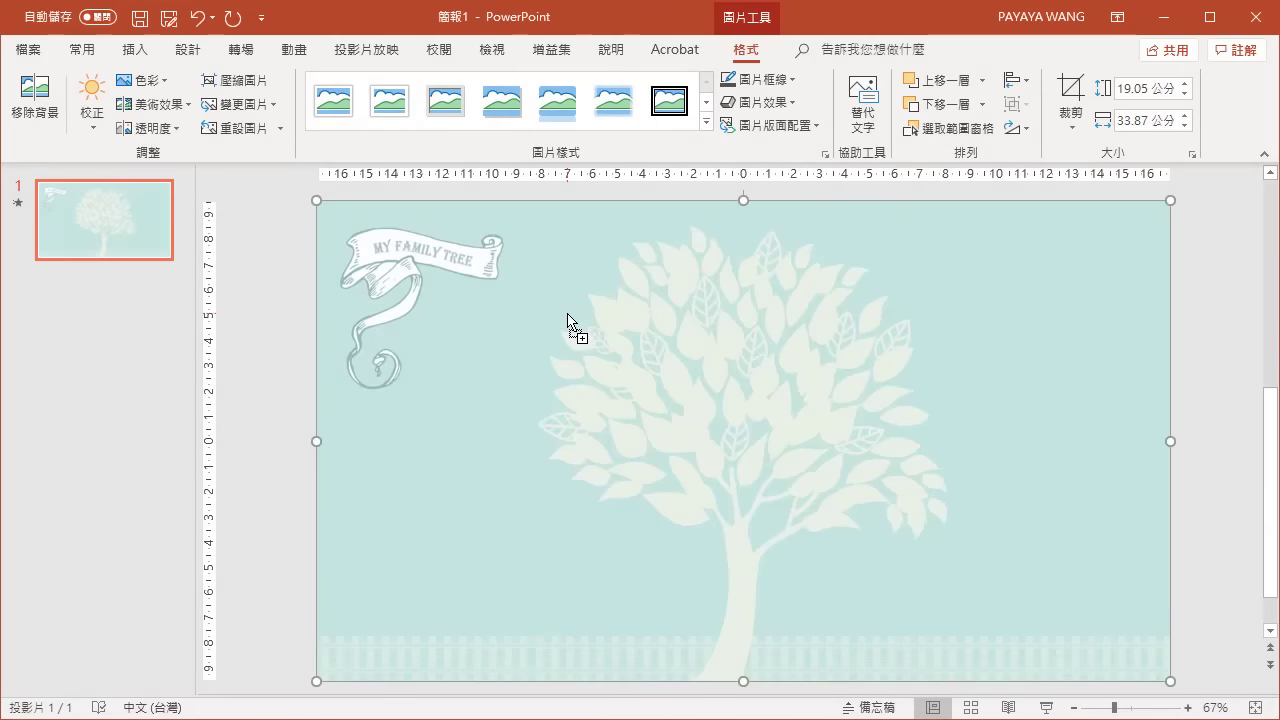
{"action": "right_click", "coordinate": [568, 316]}
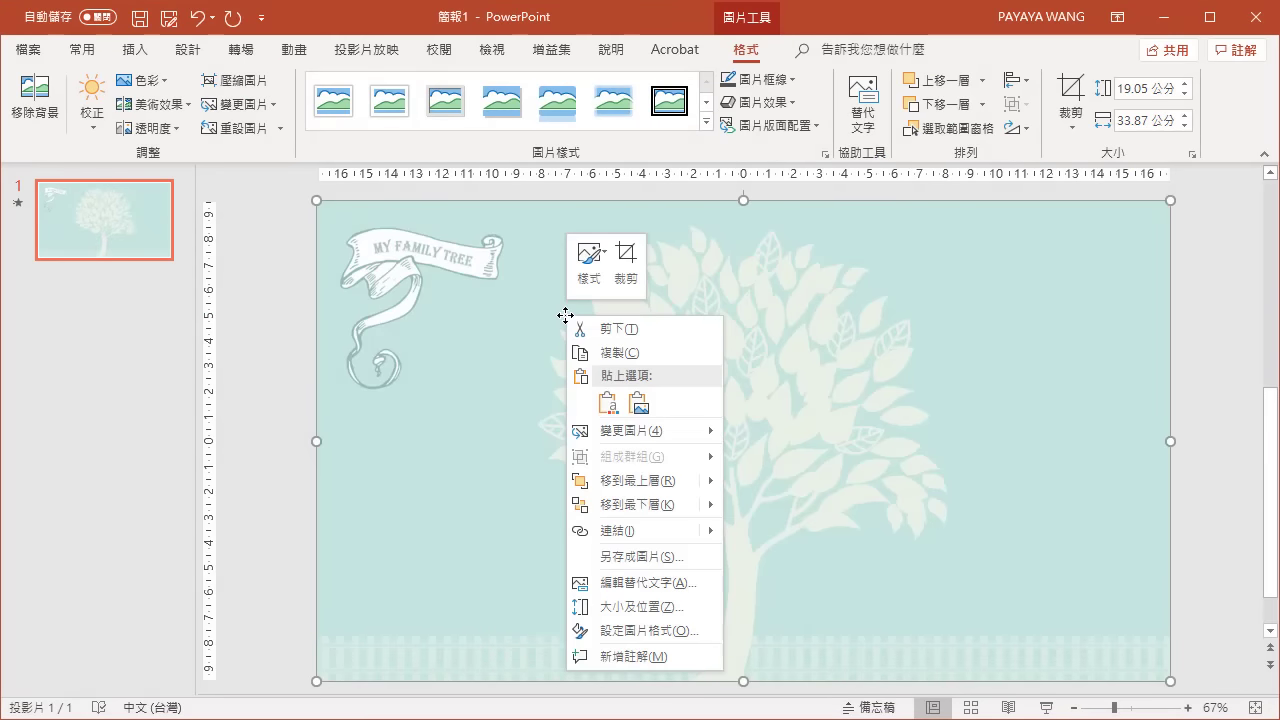
{"action": "left_click", "coordinate": [616, 507]}
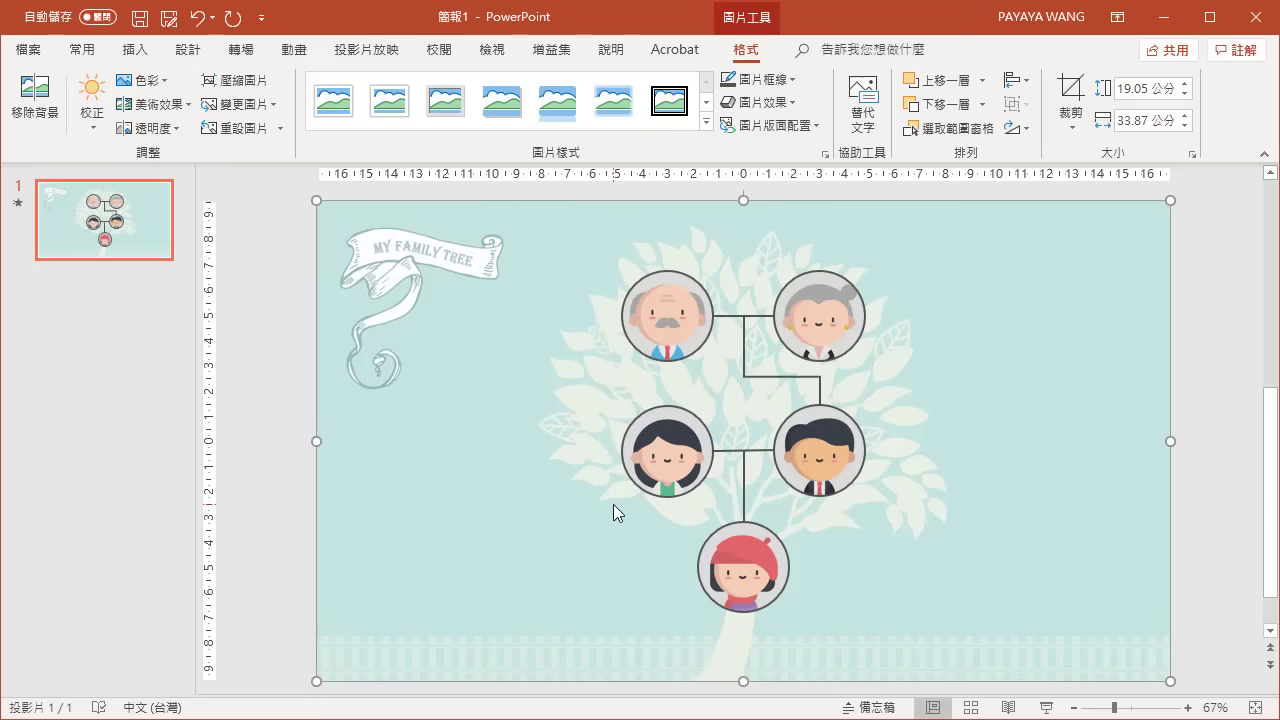
{"action": "key", "text": "F5"}
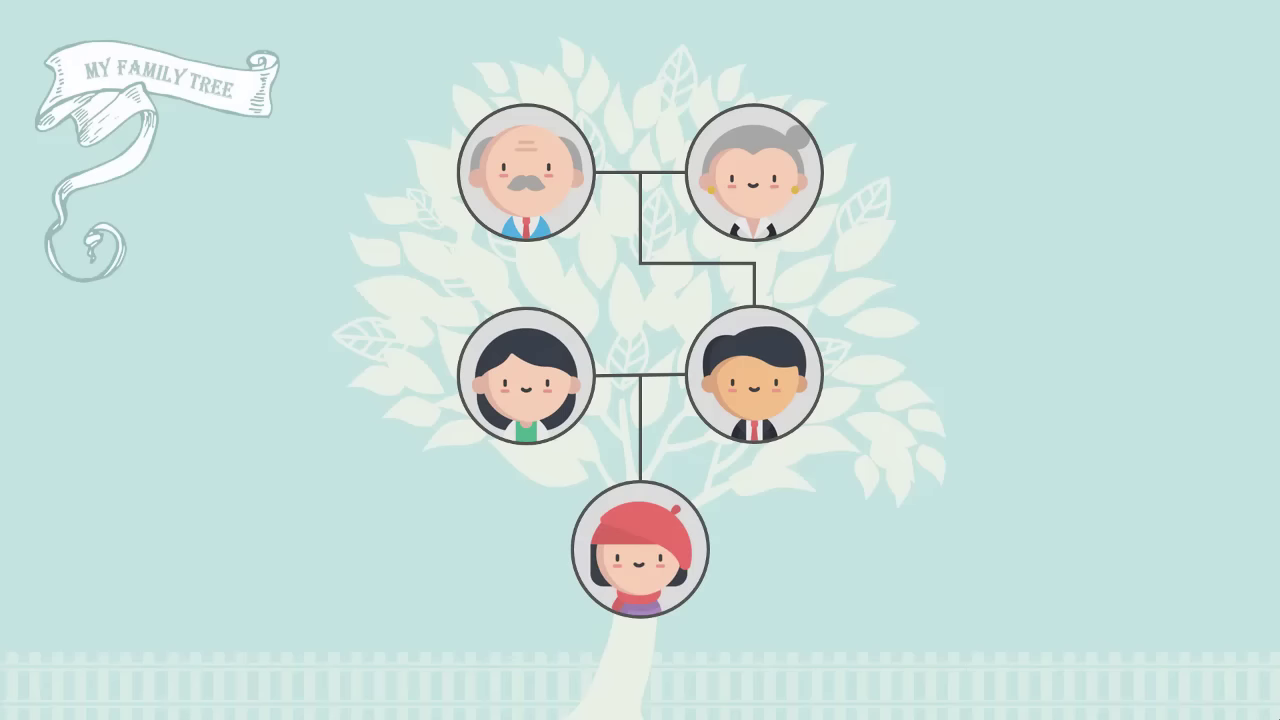
{"action": "key", "text": "Escape"}
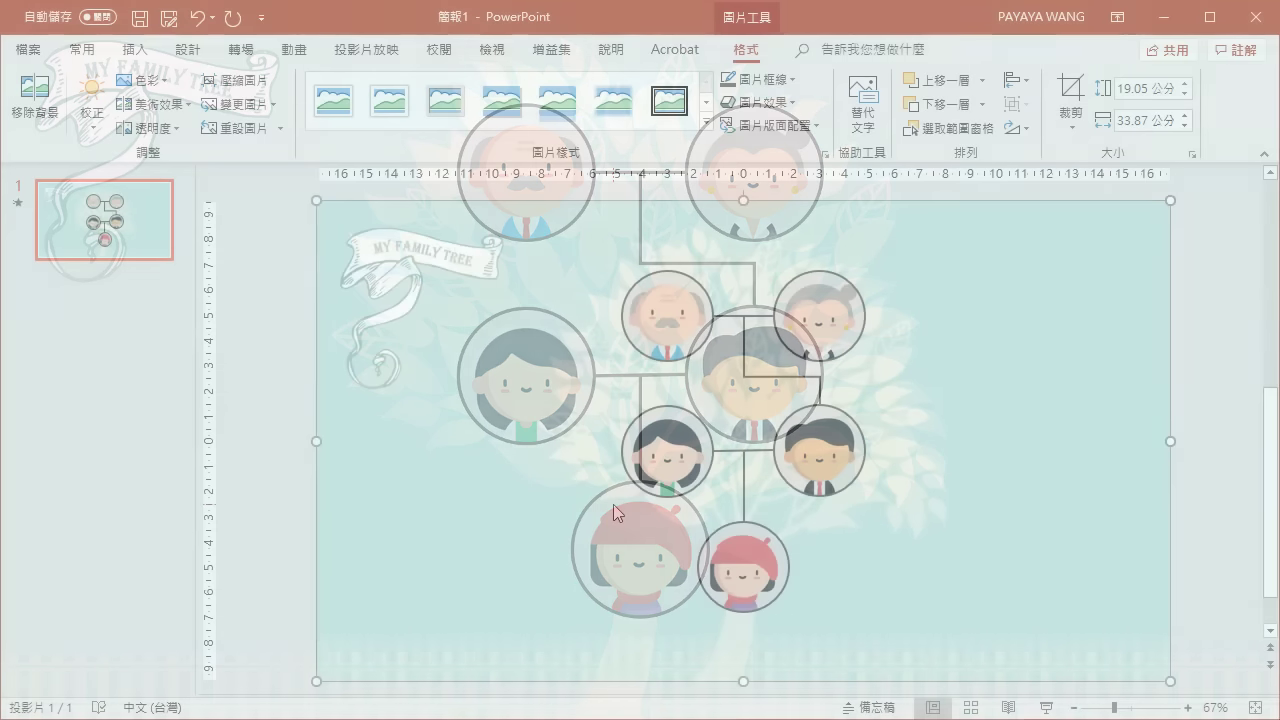